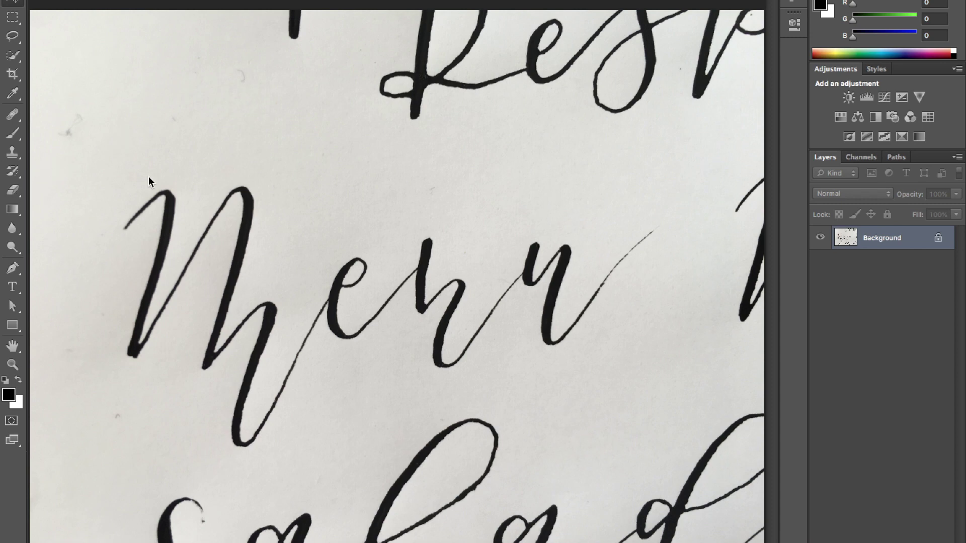
# - Convert the locked Background into a regular layer named Layer 0
pyautogui.rightClick(871, 241)
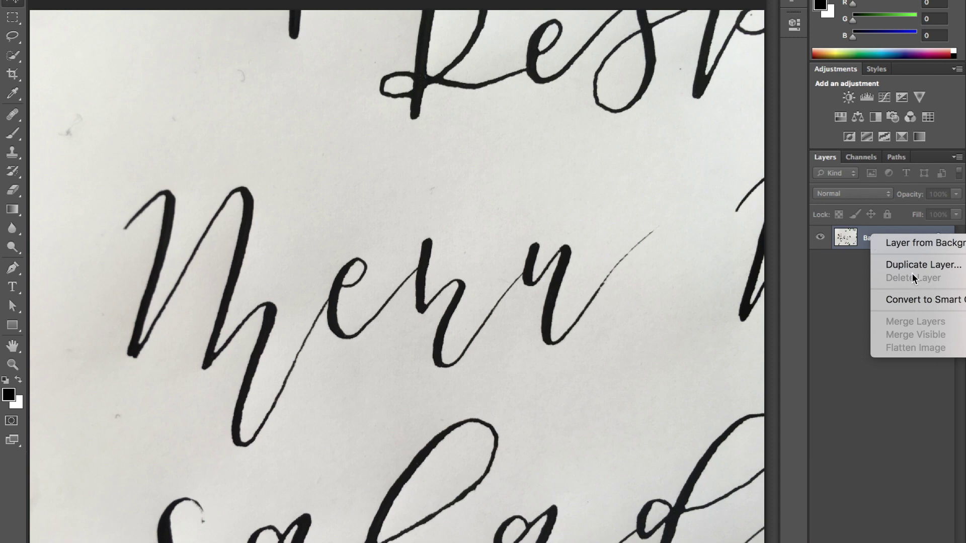
pyautogui.click(918, 243)
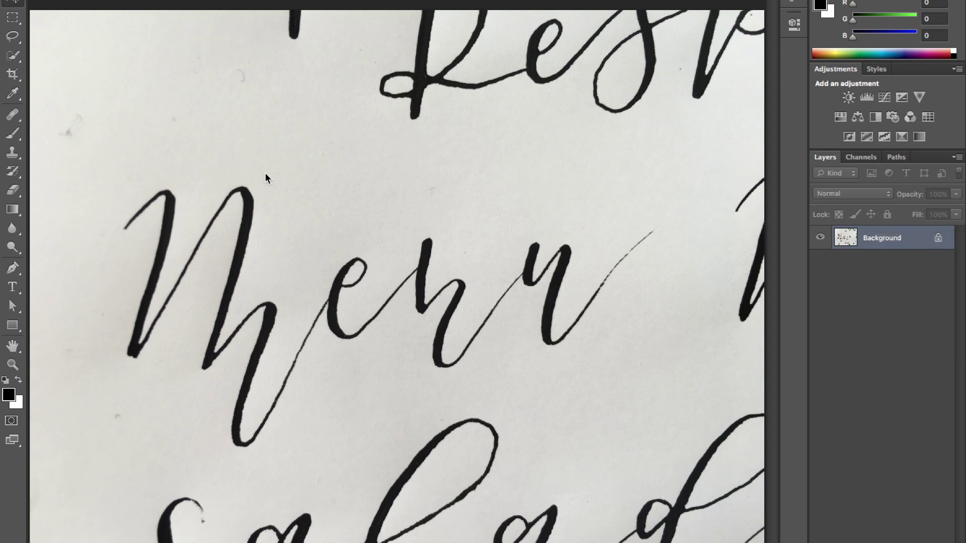
pyautogui.click(557, 226)
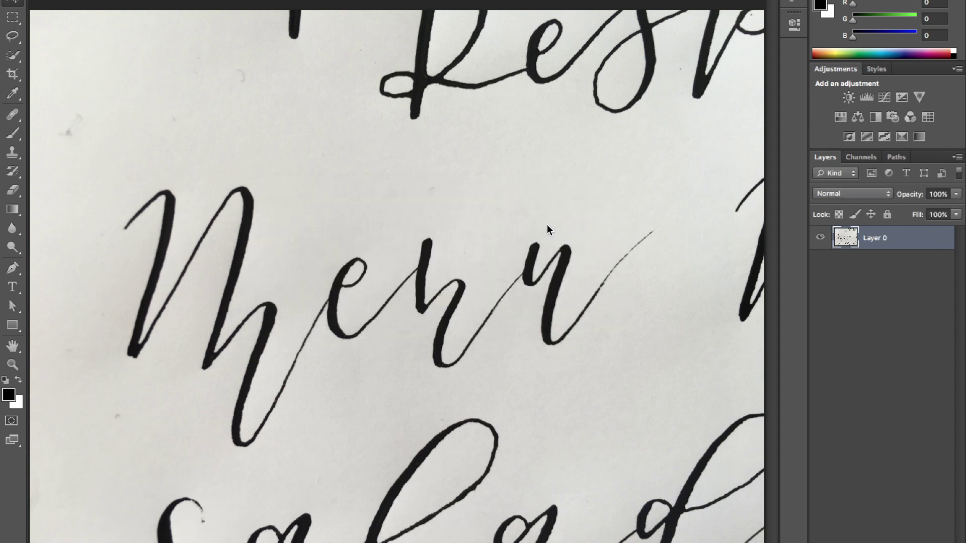
# - Add a Levels adjustment with the white point at 214 and the black point at 39
pyautogui.click(866, 97)
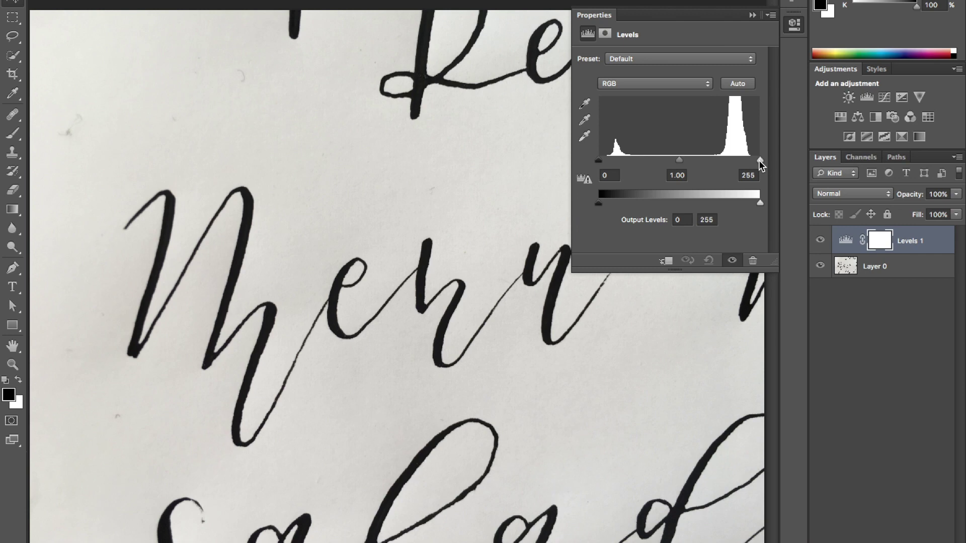
pyautogui.moveTo(760, 160); pyautogui.dragTo(734, 161)
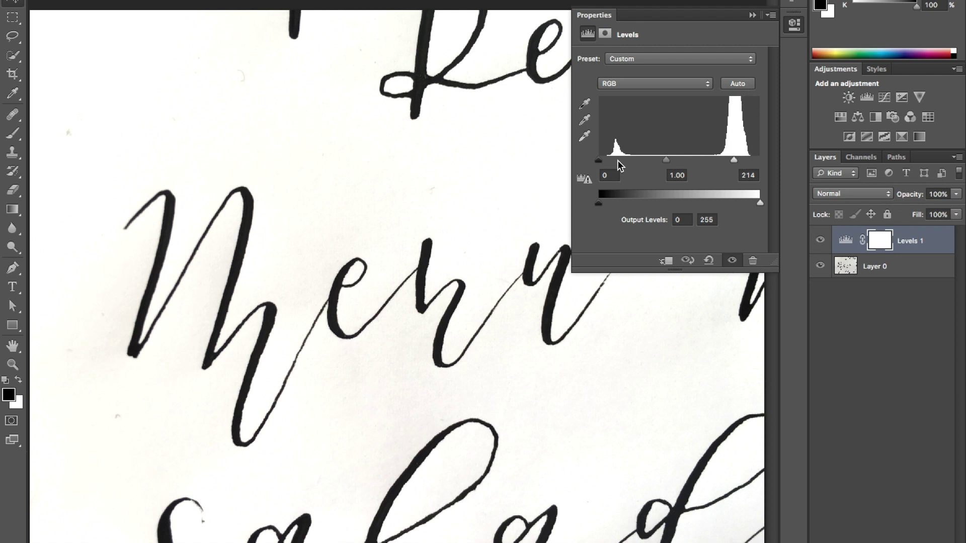
pyautogui.moveTo(602, 161)
pyautogui.mouseDown()
pyautogui.moveTo(635, 162)
pyautogui.moveTo(623, 162)
pyautogui.mouseUp()
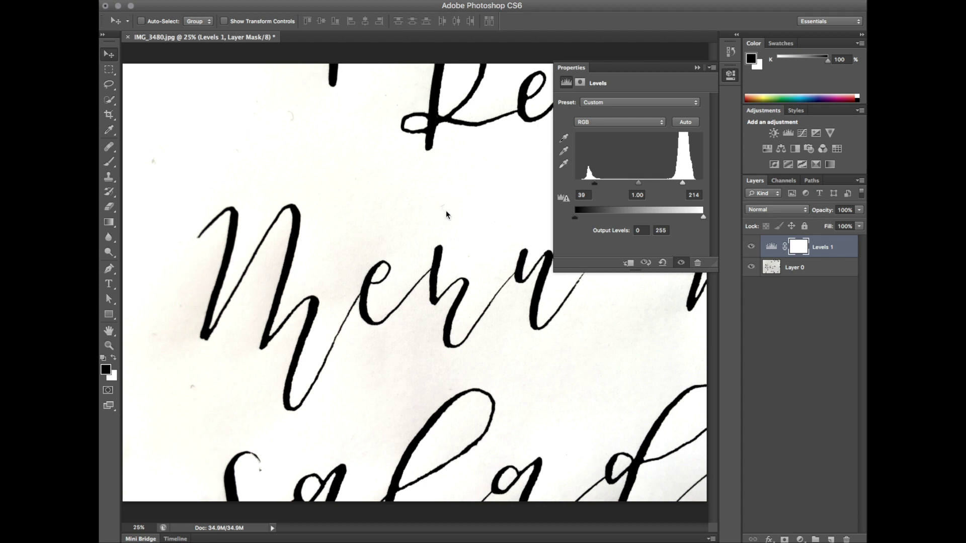
# - Choose the standard Eraser Tool with a 737 px brush
pyautogui.click(698, 68)
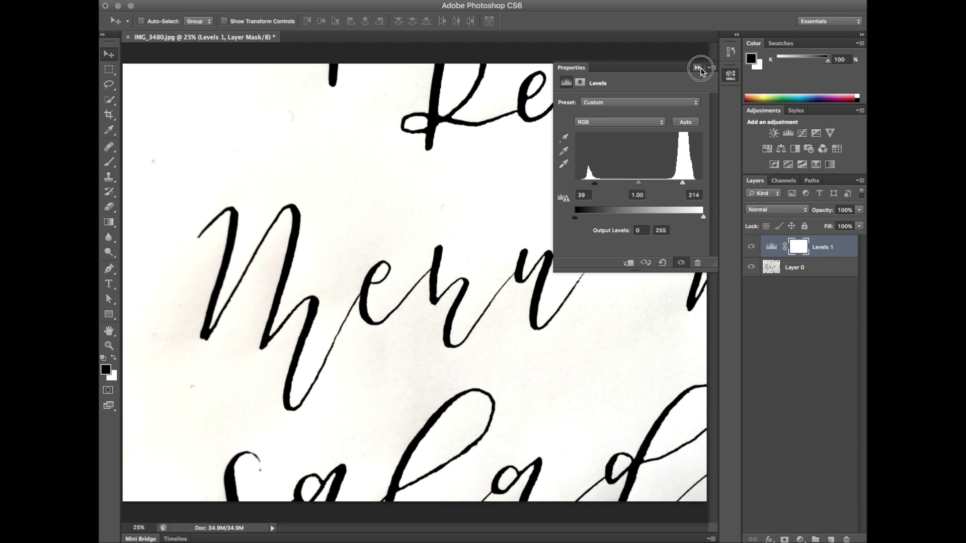
pyautogui.click(110, 191)
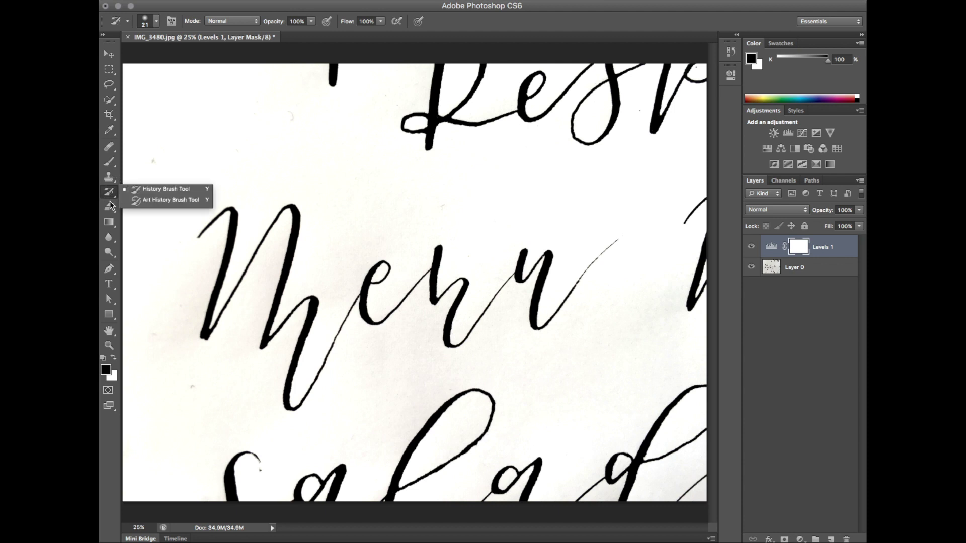
pyautogui.click(109, 206)
pyautogui.click(108, 207)
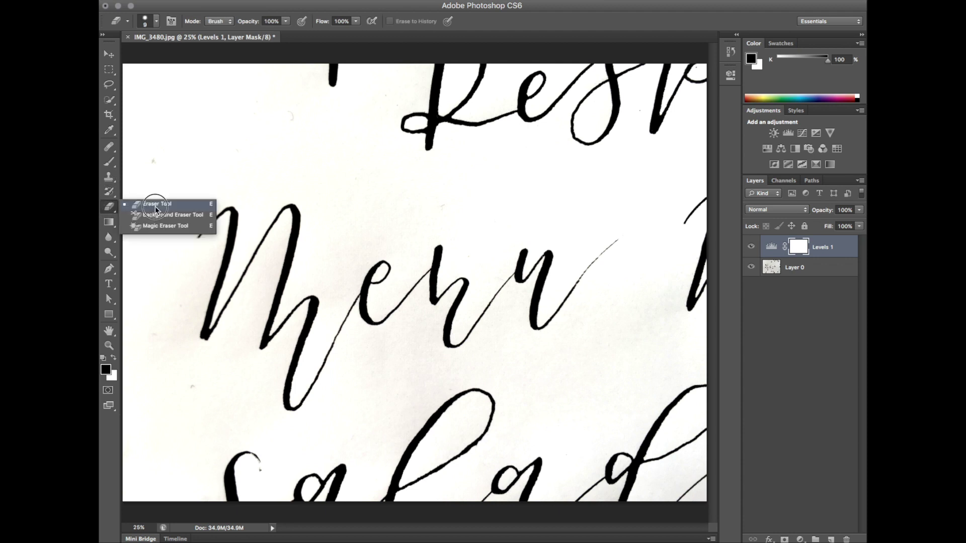
pyautogui.click(155, 207)
pyautogui.click(156, 21)
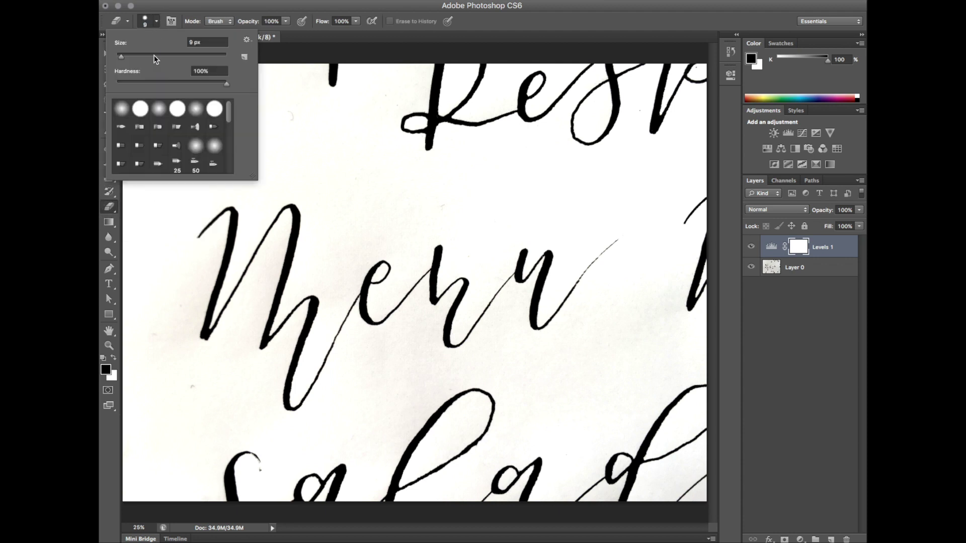
pyautogui.moveTo(122, 57); pyautogui.dragTo(387, 75)
pyautogui.click(613, 146)
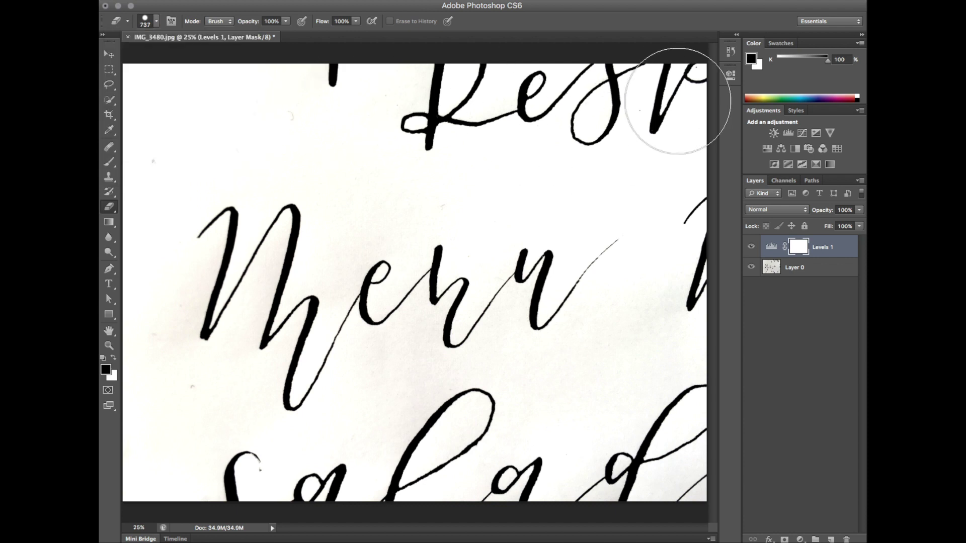
# - Erase the photo across the top of Layer 0 around the word
pyautogui.click(813, 265)
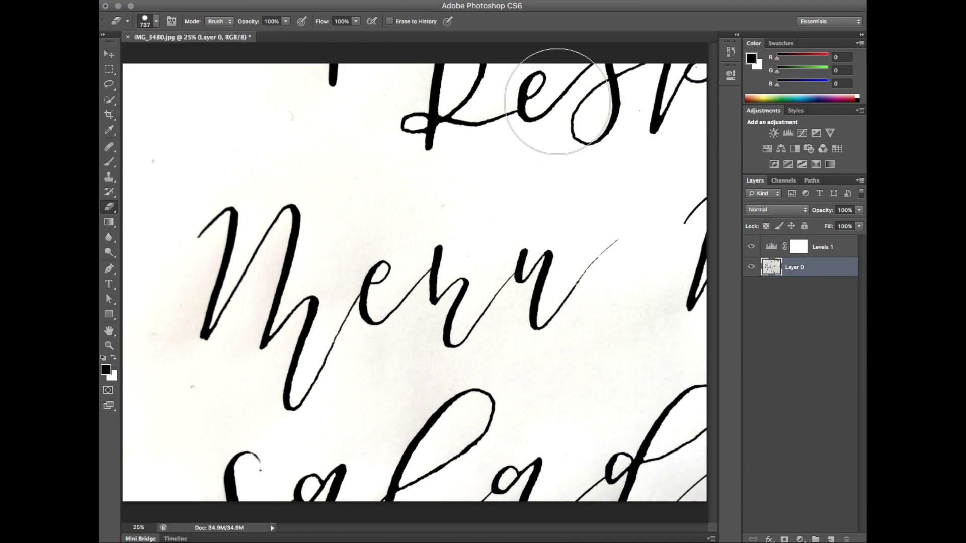
pyautogui.moveTo(580, 115)
pyautogui.mouseDown()
pyautogui.moveTo(292, 75)
pyautogui.moveTo(714, 71)
pyautogui.moveTo(594, 158)
pyautogui.moveTo(466, 169)
pyautogui.moveTo(356, 162)
pyautogui.moveTo(161, 86)
pyautogui.moveTo(182, 78)
pyautogui.moveTo(156, 227)
pyautogui.moveTo(151, 400)
pyautogui.moveTo(219, 456)
pyautogui.moveTo(146, 480)
pyautogui.moveTo(166, 503)
pyautogui.moveTo(282, 513)
pyautogui.moveTo(277, 475)
pyautogui.moveTo(352, 424)
pyautogui.moveTo(390, 377)
pyautogui.moveTo(458, 408)
pyautogui.moveTo(546, 407)
pyautogui.moveTo(646, 363)
pyautogui.moveTo(648, 492)
pyautogui.moveTo(679, 363)
pyautogui.moveTo(633, 426)
pyautogui.moveTo(388, 457)
pyautogui.moveTo(653, 410)
pyautogui.moveTo(625, 345)
pyautogui.moveTo(653, 328)
pyautogui.moveTo(675, 250)
pyautogui.moveTo(658, 190)
pyautogui.moveTo(567, 161)
pyautogui.moveTo(362, 181)
pyautogui.moveTo(287, 129)
pyautogui.moveTo(200, 144)
pyautogui.moveTo(224, 151)
pyautogui.mouseUp()
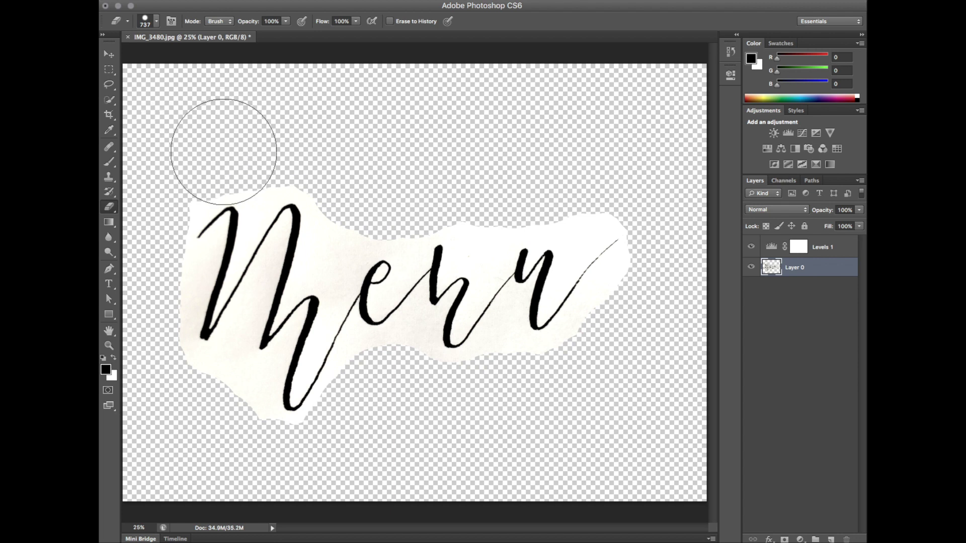
pyautogui.click(109, 208)
# - Remove the leftover paper around the first letters with the Background Eraser Tool
pyautogui.moveTo(109, 211); pyautogui.dragTo(168, 214)
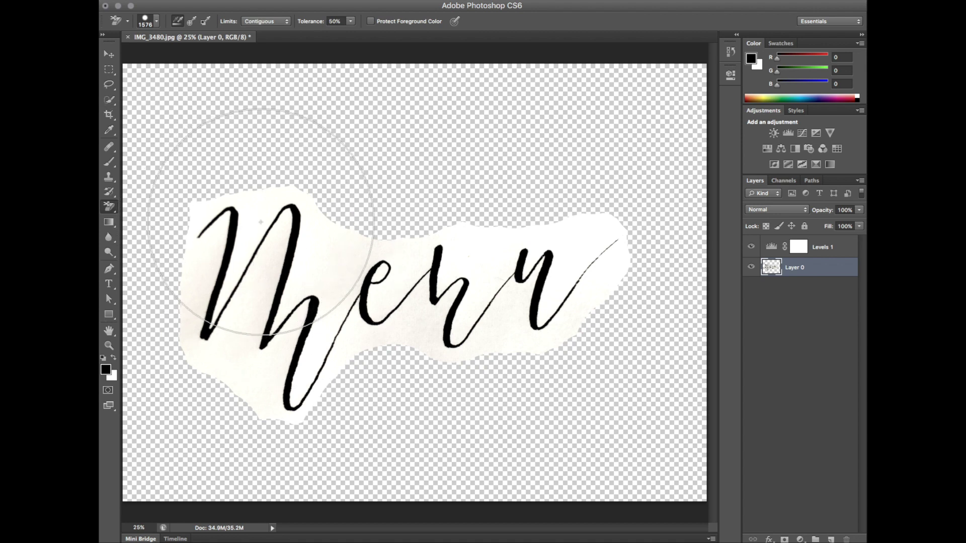
pyautogui.click(226, 289)
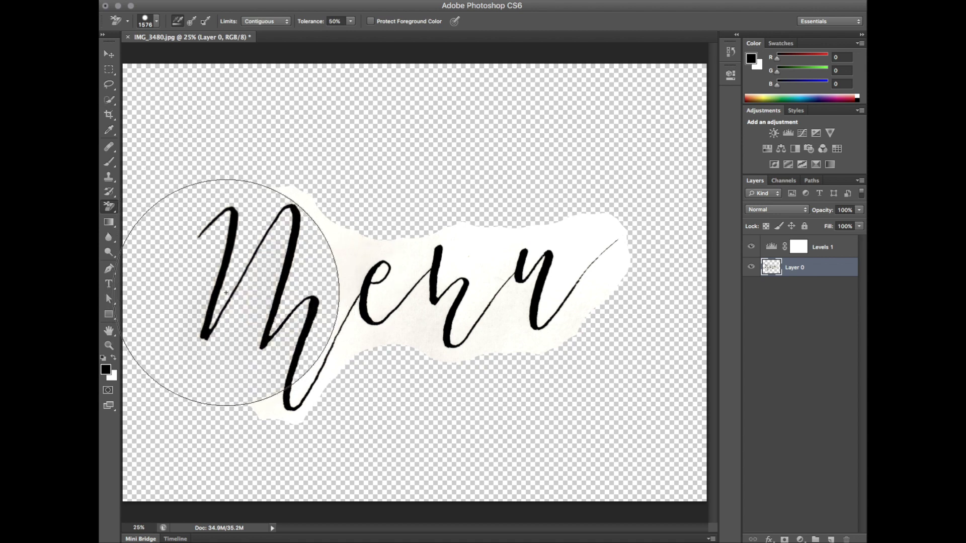
pyautogui.moveTo(262, 220)
pyautogui.mouseDown()
pyautogui.moveTo(293, 184)
pyautogui.moveTo(311, 280)
pyautogui.moveTo(278, 314)
pyautogui.moveTo(273, 409)
pyautogui.moveTo(302, 311)
pyautogui.moveTo(297, 395)
pyautogui.moveTo(350, 291)
pyautogui.moveTo(355, 322)
pyautogui.moveTo(371, 270)
pyautogui.moveTo(379, 302)
pyautogui.moveTo(404, 289)
pyautogui.moveTo(430, 301)
pyautogui.moveTo(418, 300)
pyautogui.moveTo(422, 307)
pyautogui.moveTo(450, 303)
pyautogui.moveTo(482, 330)
pyautogui.moveTo(478, 351)
pyautogui.moveTo(515, 294)
pyautogui.moveTo(471, 212)
pyautogui.moveTo(615, 231)
pyautogui.moveTo(618, 267)
pyautogui.mouseUp()
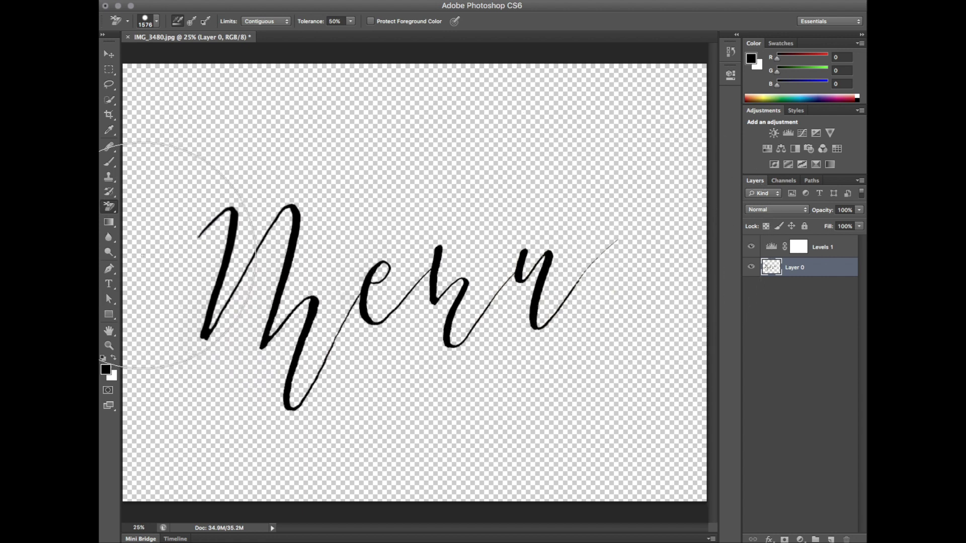
pyautogui.click(108, 54)
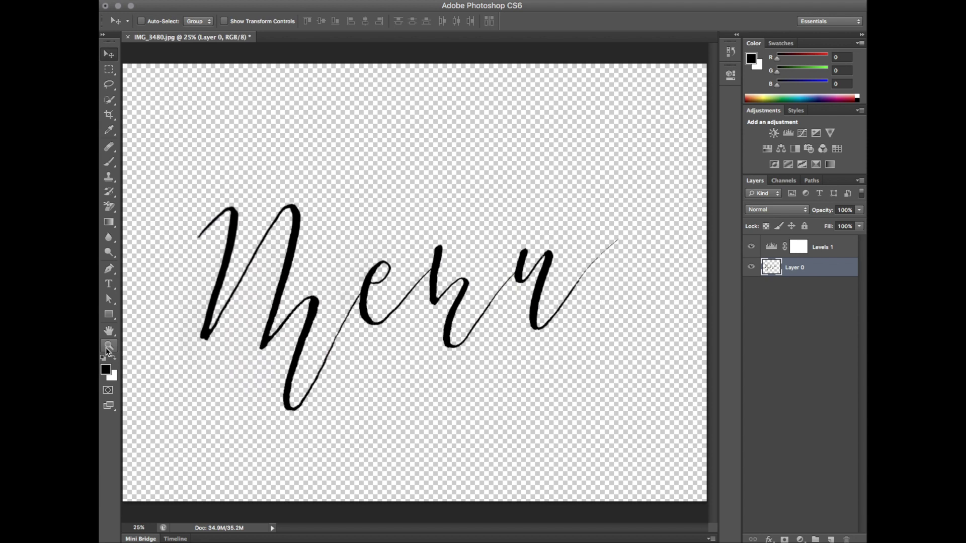
pyautogui.click(107, 346)
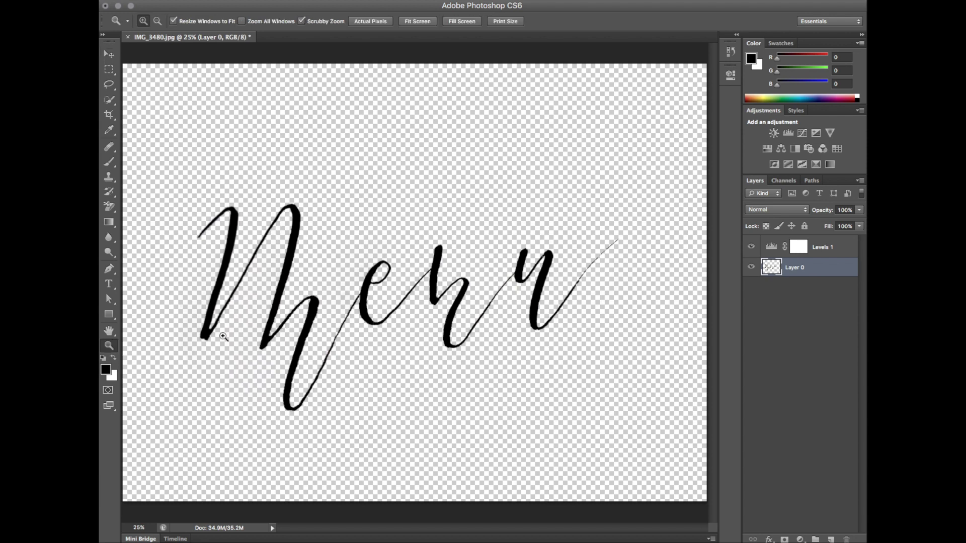
# - Zoom to 200% on the first stroke's tip and paint its notch into a rounded black end
pyautogui.click(213, 333)
pyautogui.moveTo(241, 332); pyautogui.dragTo(274, 319)
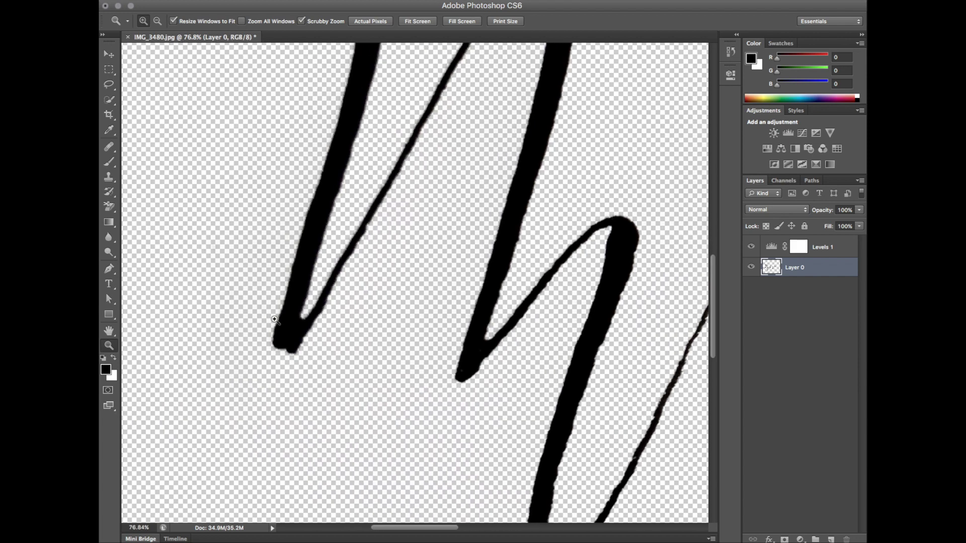
pyautogui.click(110, 163)
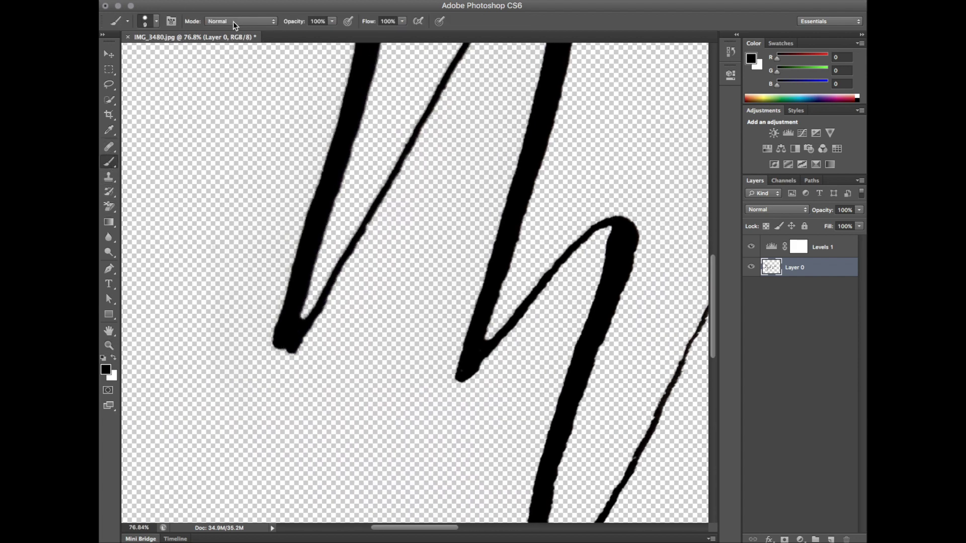
pyautogui.click(108, 347)
pyautogui.moveTo(301, 335); pyautogui.dragTo(328, 324)
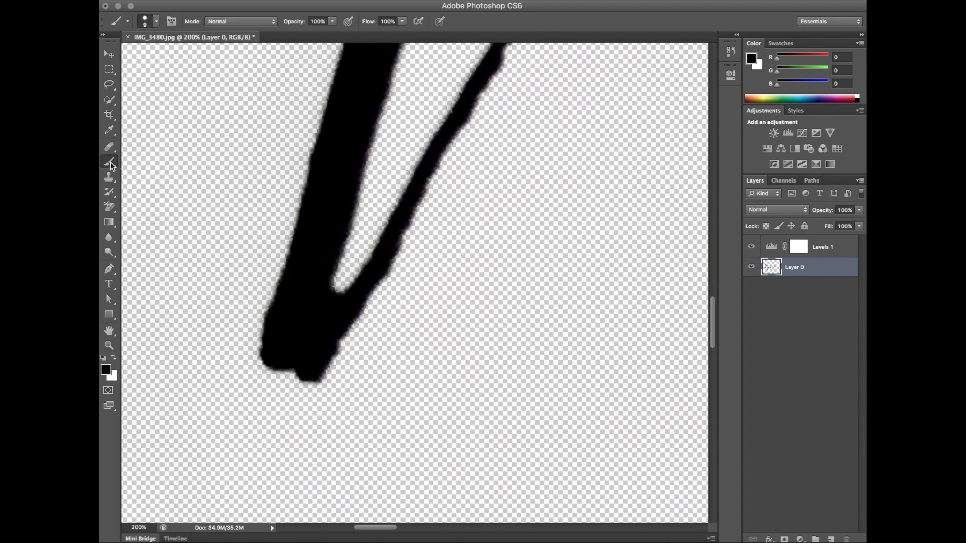
pyautogui.moveTo(315, 376)
pyautogui.mouseDown()
pyautogui.moveTo(287, 373)
pyautogui.moveTo(271, 347)
pyautogui.moveTo(324, 343)
pyautogui.mouseUp()
# - Paint black to thicken the thin stroke and smooth the curve's top and the stroke's left edges
pyautogui.scroll(-5, 320, 289)
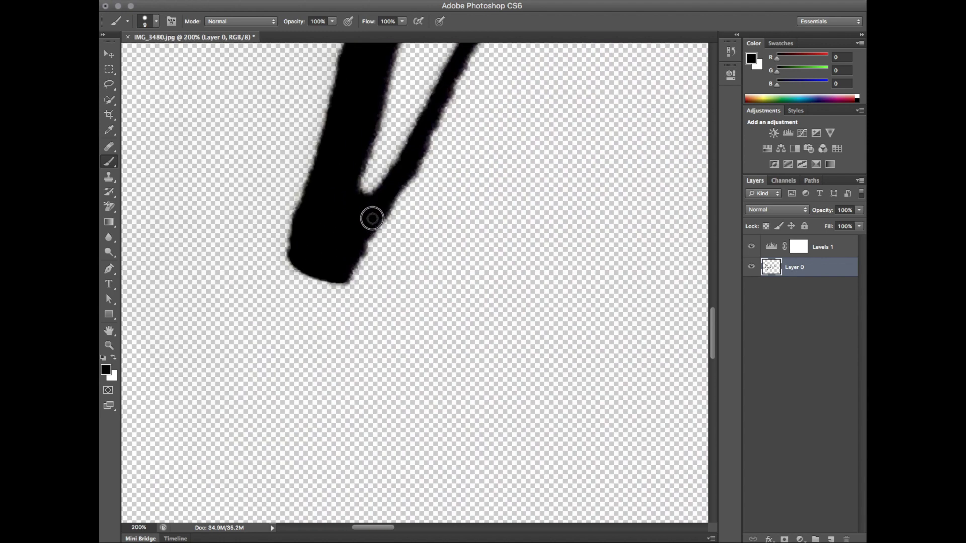
pyautogui.scroll(10, 344, 201)
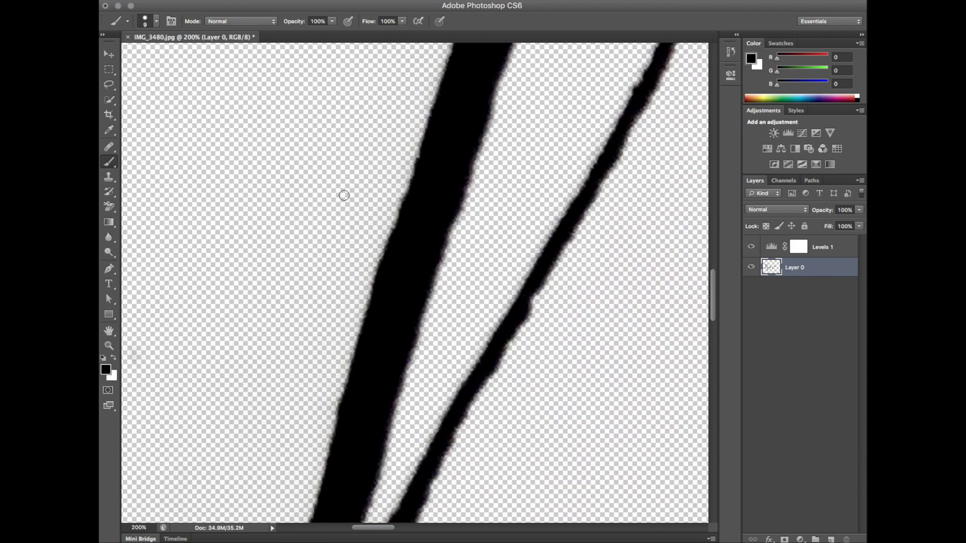
pyautogui.scroll(5, 443, 201)
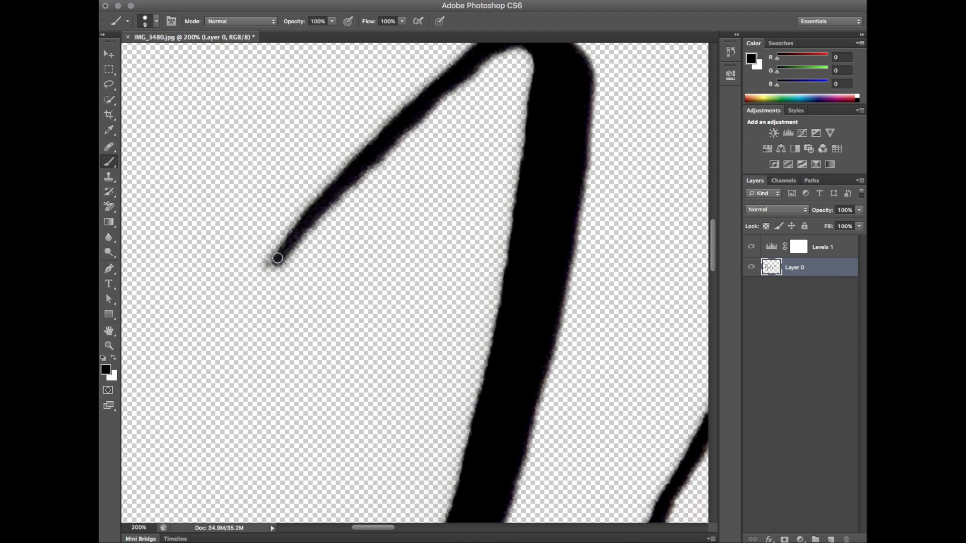
pyautogui.moveTo(277, 258); pyautogui.dragTo(309, 218)
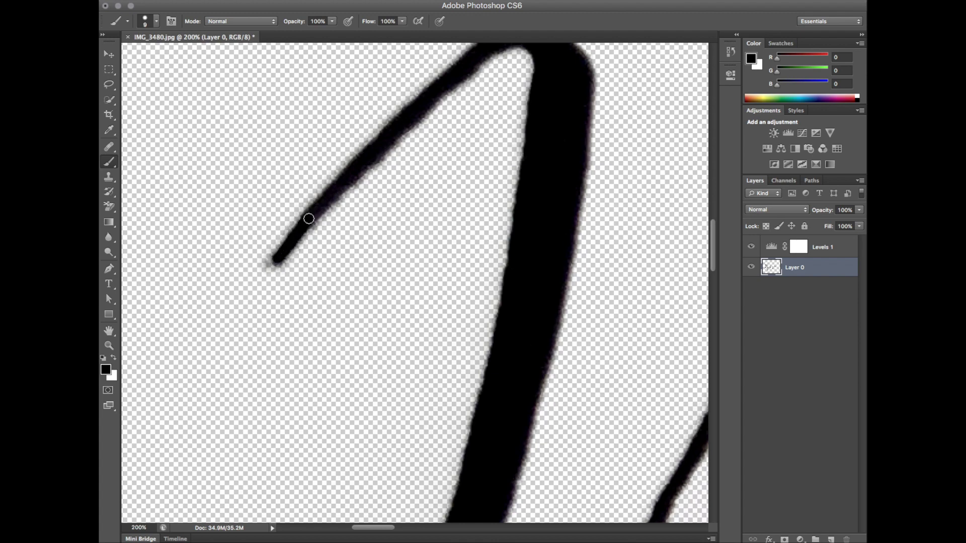
pyautogui.hscroll(3, 470, 171)
pyautogui.scroll(4, 470, 173)
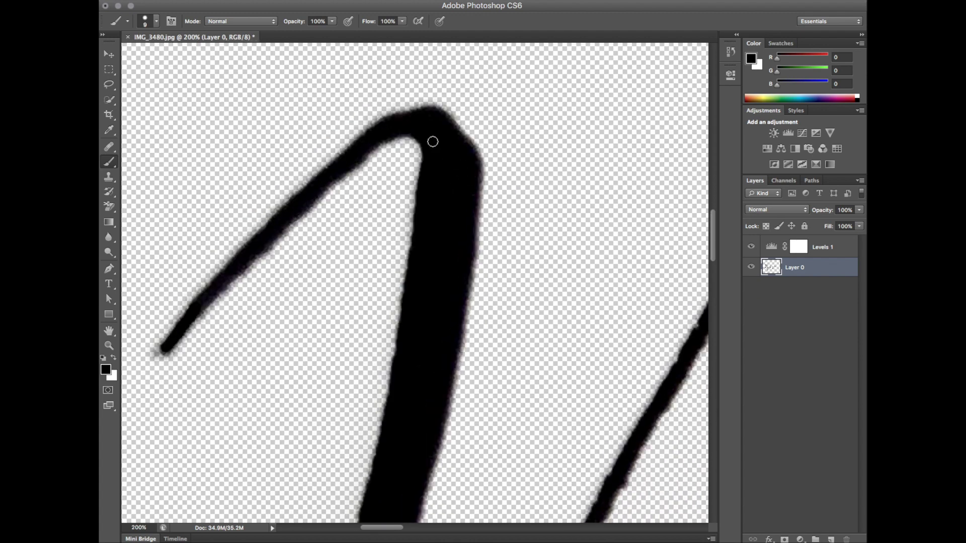
pyautogui.moveTo(393, 121)
pyautogui.mouseDown()
pyautogui.moveTo(443, 108)
pyautogui.moveTo(468, 140)
pyautogui.moveTo(469, 183)
pyautogui.mouseUp()
pyautogui.scroll(-10, 507, 280)
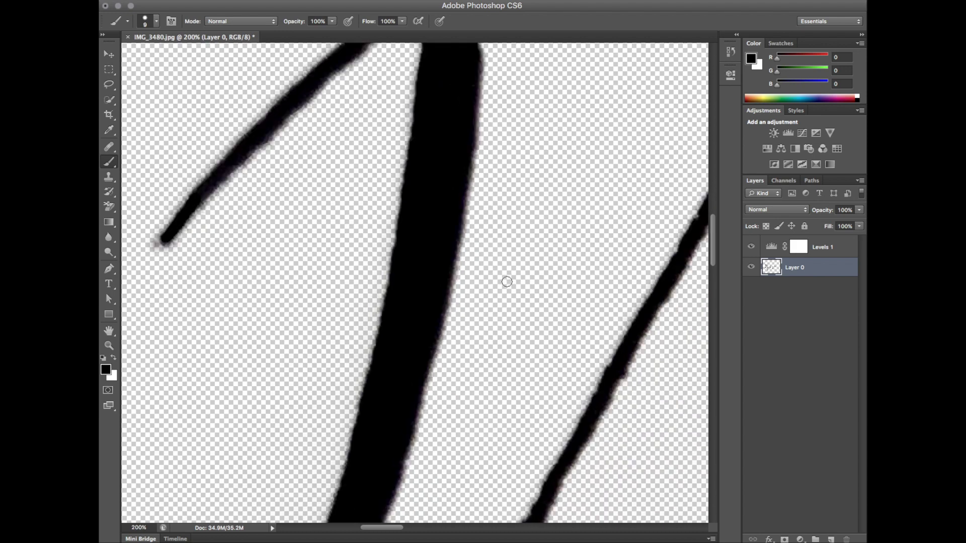
pyautogui.scroll(-3, 507, 286)
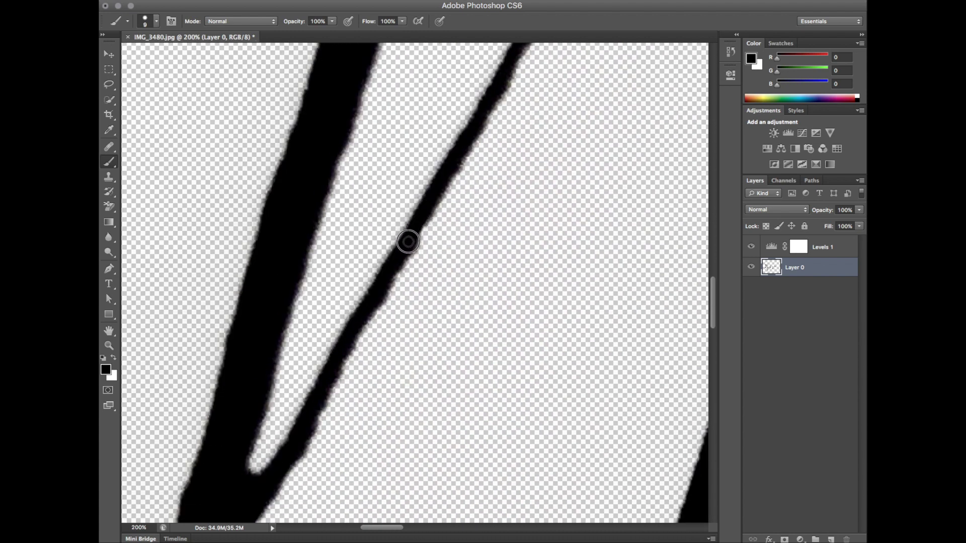
pyautogui.moveTo(408, 242); pyautogui.dragTo(307, 426)
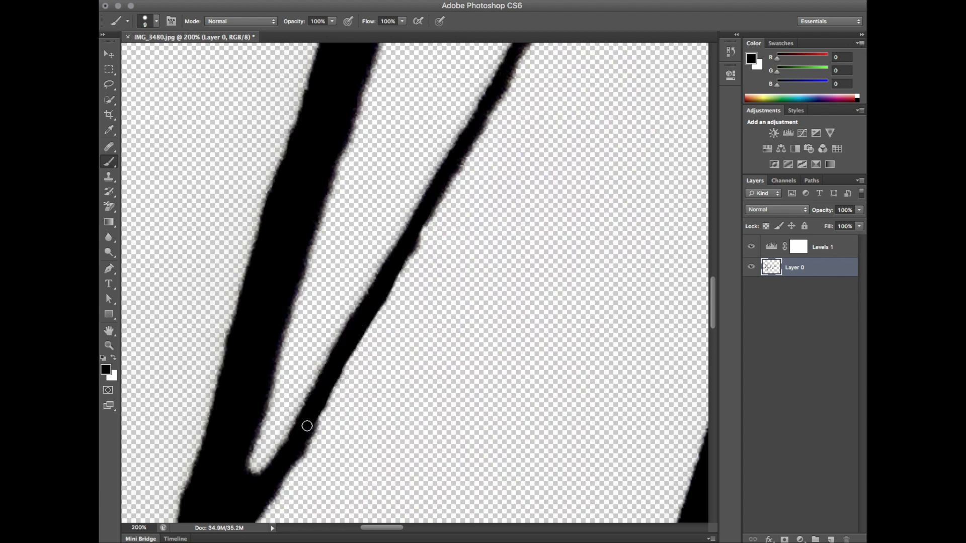
pyautogui.click(110, 207)
# - Select the plain Eraser Tool with a 17 px brush
pyautogui.rightClick(110, 208)
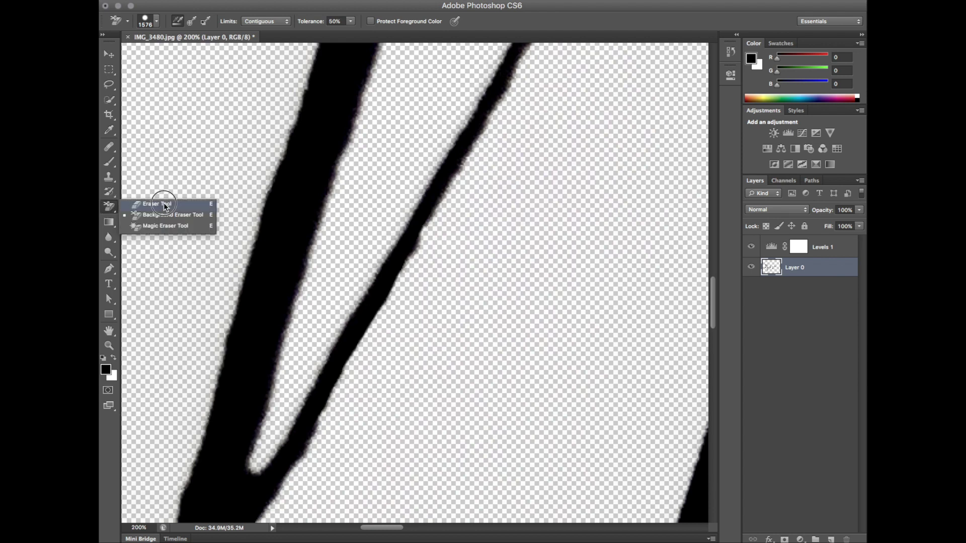
pyautogui.click(151, 192)
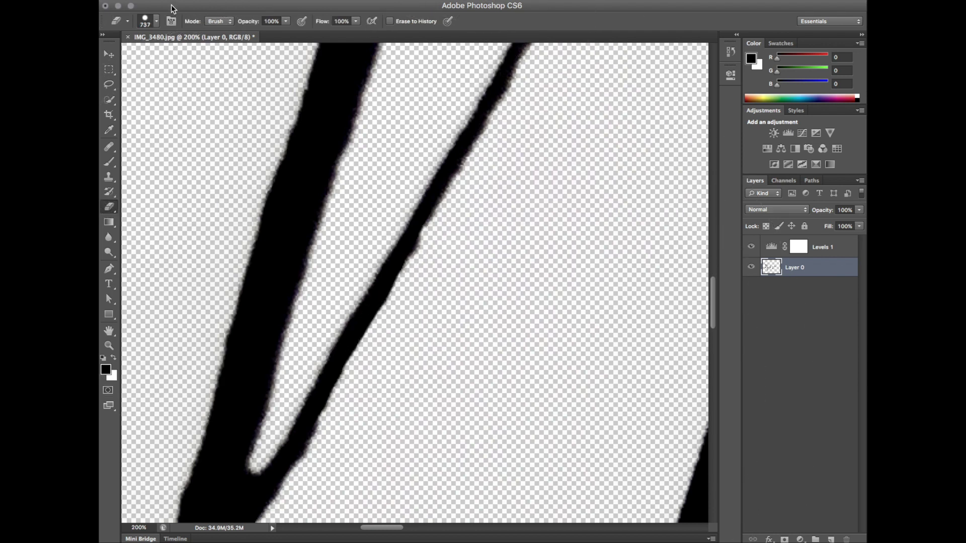
pyautogui.click(148, 22)
pyautogui.moveTo(135, 57); pyautogui.dragTo(121, 55)
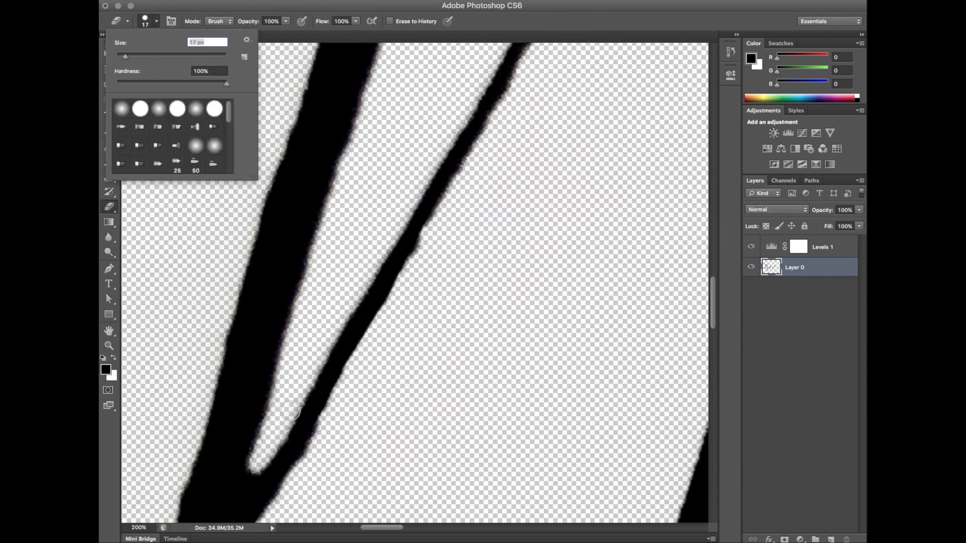
pyautogui.click(325, 430)
# - Erase stray pixels and rough edges along the thin stroke
pyautogui.moveTo(324, 430); pyautogui.dragTo(299, 461)
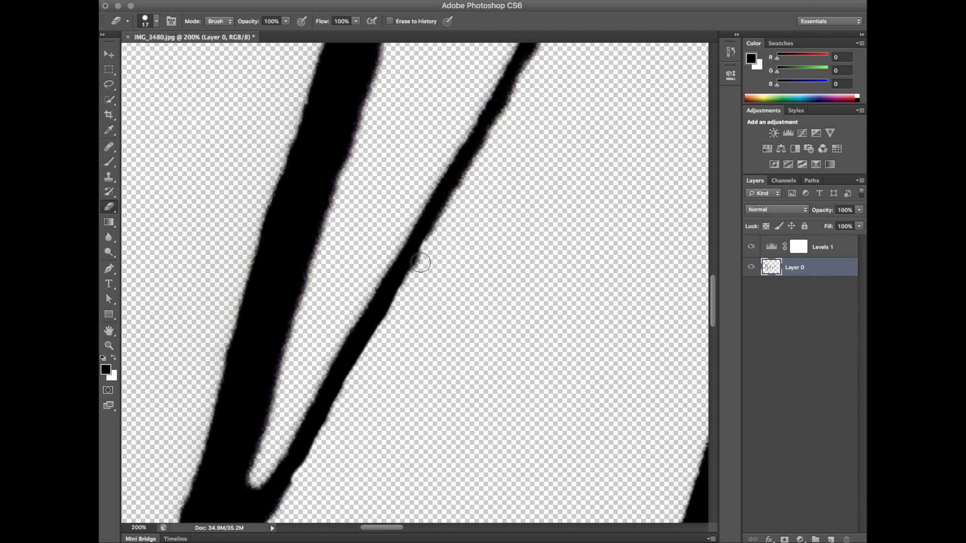
pyautogui.moveTo(423, 259); pyautogui.dragTo(419, 276)
pyautogui.scroll(5, 608, 89)
pyautogui.hscroll(2, 608, 89)
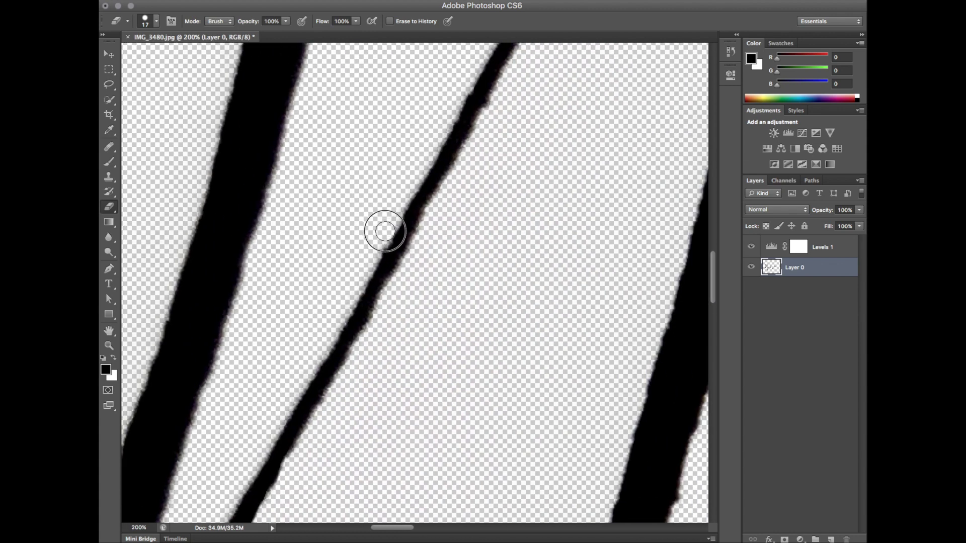
pyautogui.moveTo(383, 227)
pyautogui.mouseDown()
pyautogui.moveTo(373, 252)
pyautogui.moveTo(386, 233)
pyautogui.mouseUp()
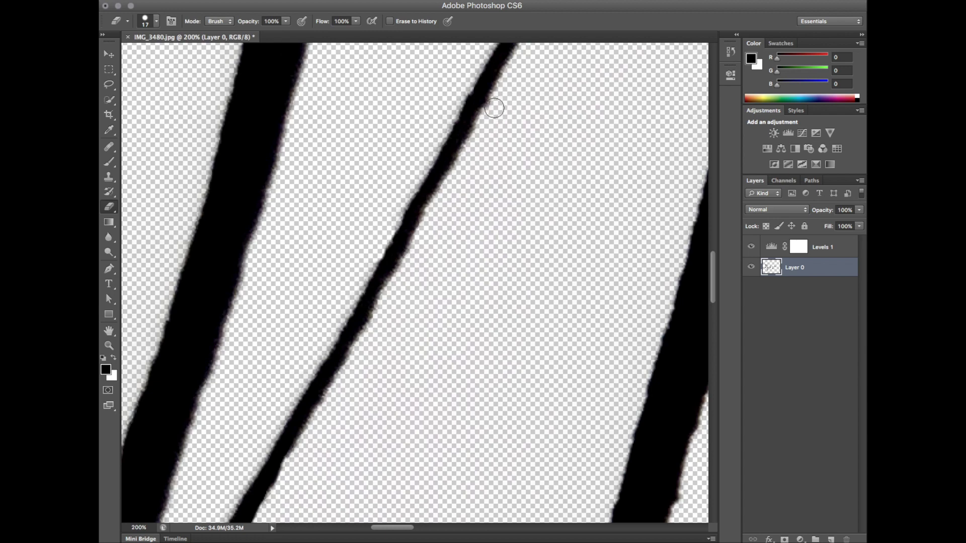
pyautogui.click(459, 92)
pyautogui.scroll(10, 565, 100)
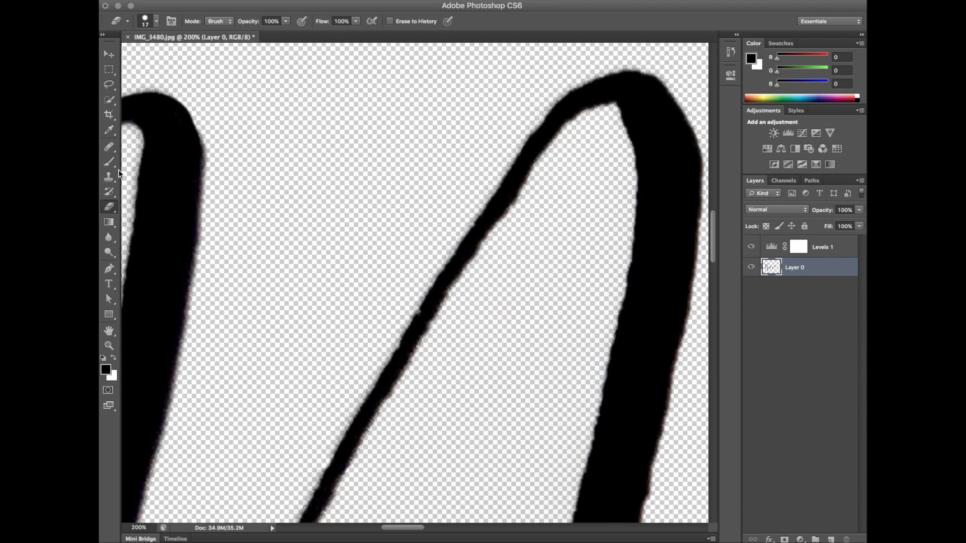
# - Paint black over the light specks near the stroke tip and junction
pyautogui.click(109, 162)
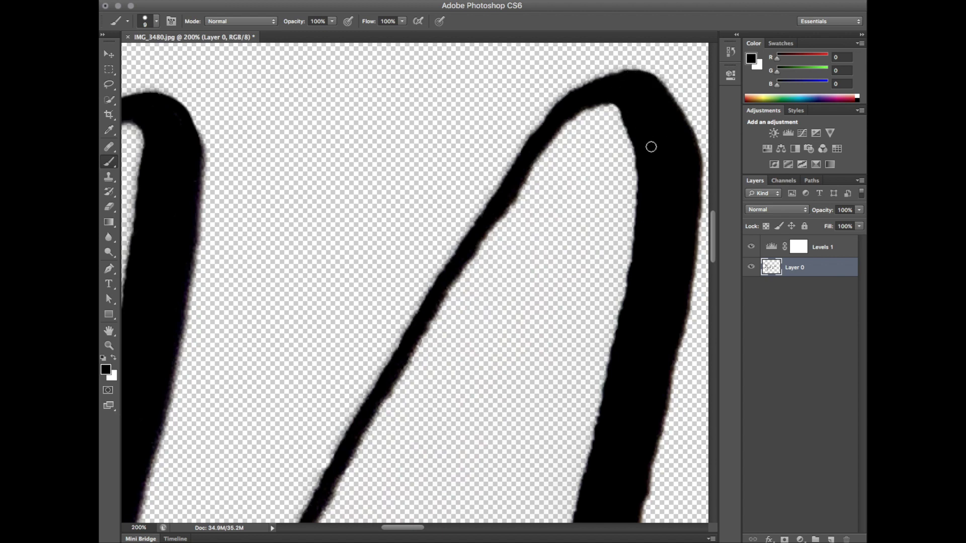
pyautogui.hscroll(6, 653, 186)
pyautogui.scroll(-2, 654, 185)
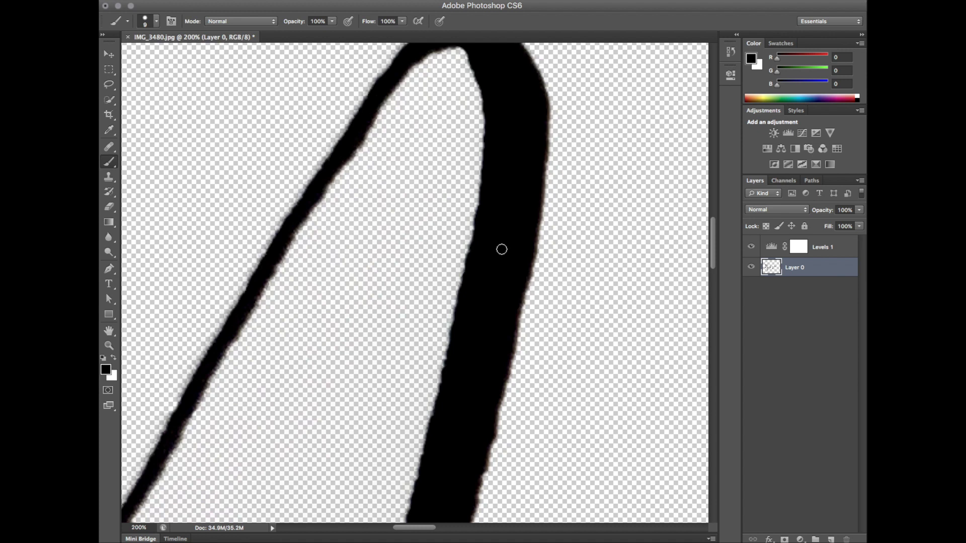
pyautogui.scroll(-3, 501, 249)
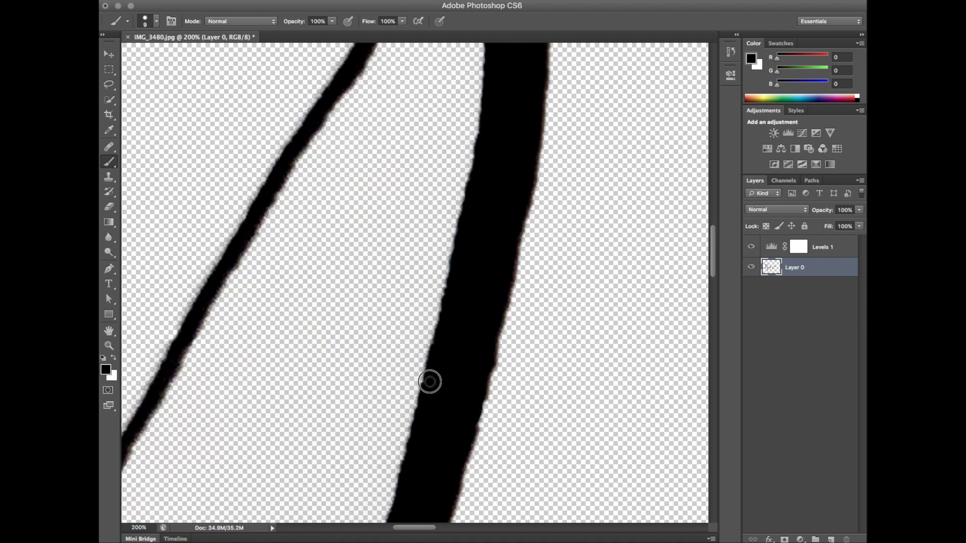
pyautogui.scroll(-1, 463, 353)
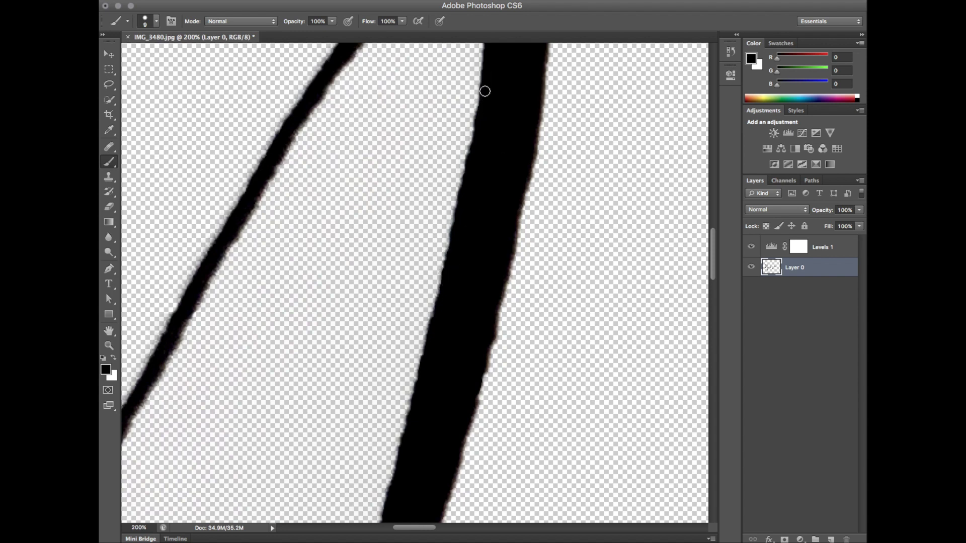
pyautogui.scroll(-10, 461, 349)
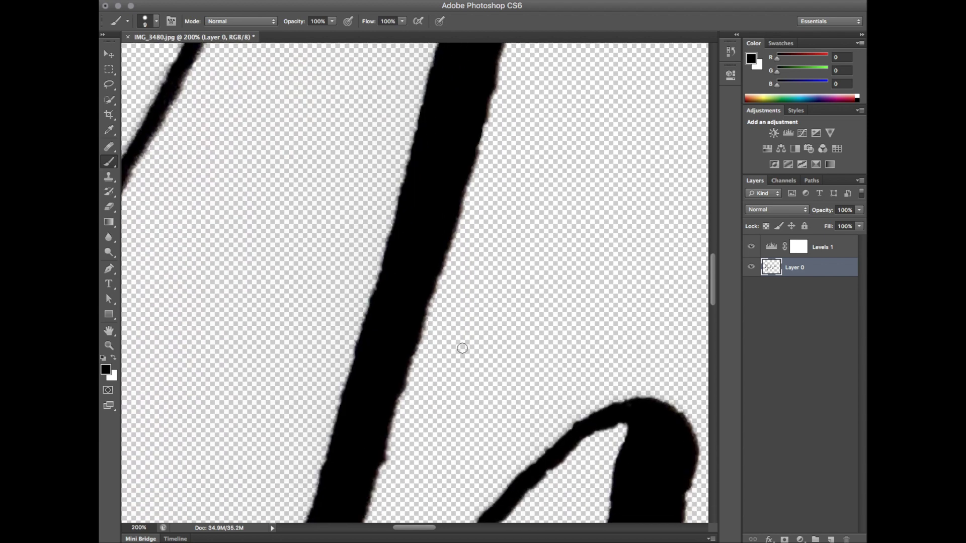
pyautogui.scroll(-7, 461, 347)
pyautogui.scroll(-3, 331, 326)
pyautogui.hscroll(-3, 331, 325)
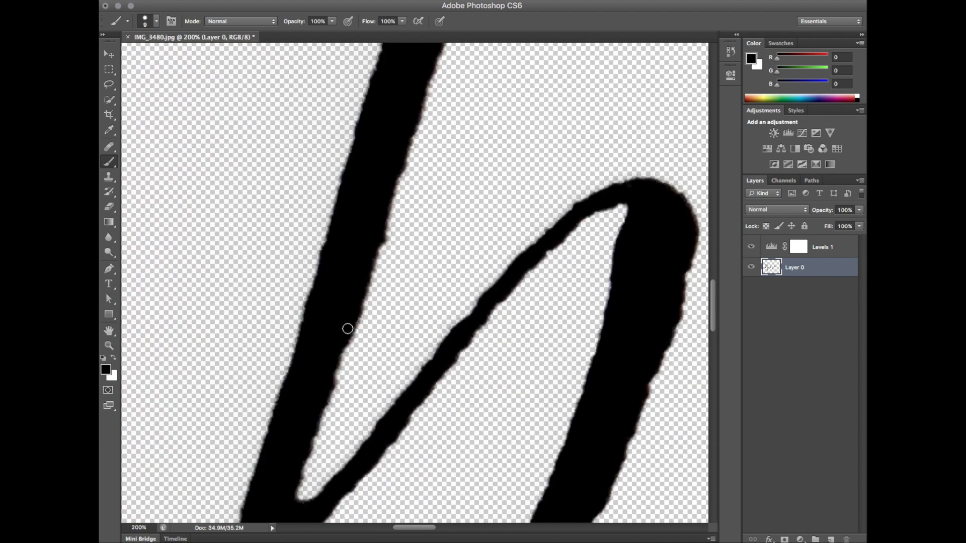
pyautogui.scroll(-1, 347, 318)
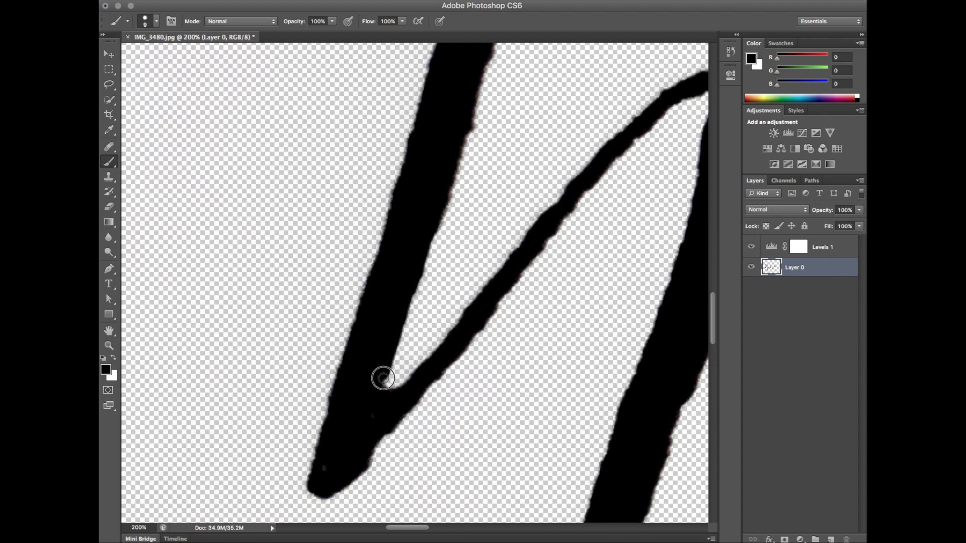
pyautogui.click(324, 468)
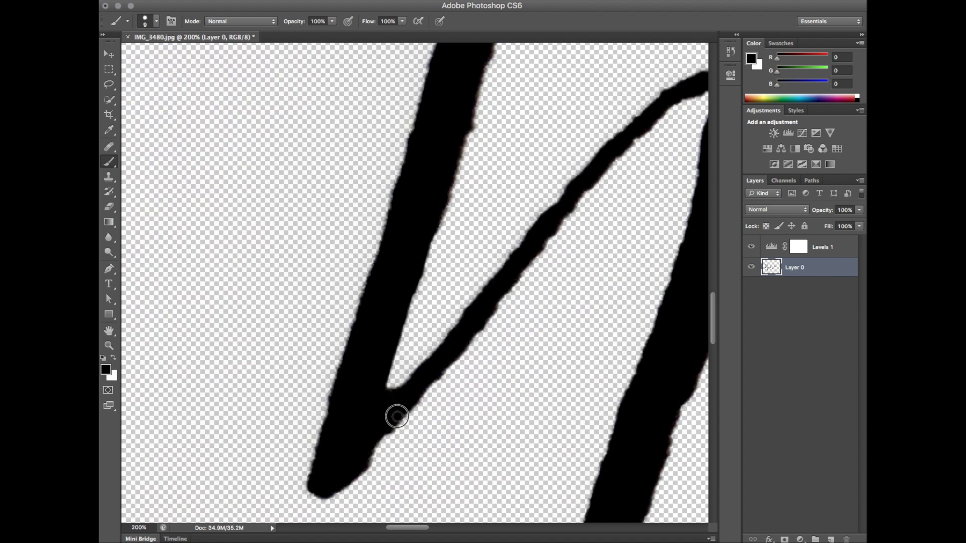
pyautogui.click(379, 435)
pyautogui.scroll(-1, 387, 427)
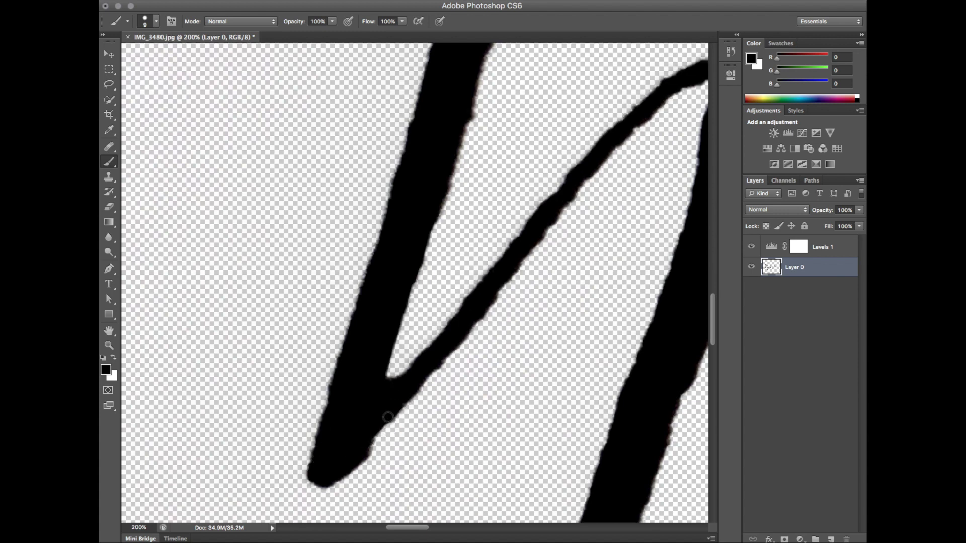
pyautogui.hscroll(2, 388, 409)
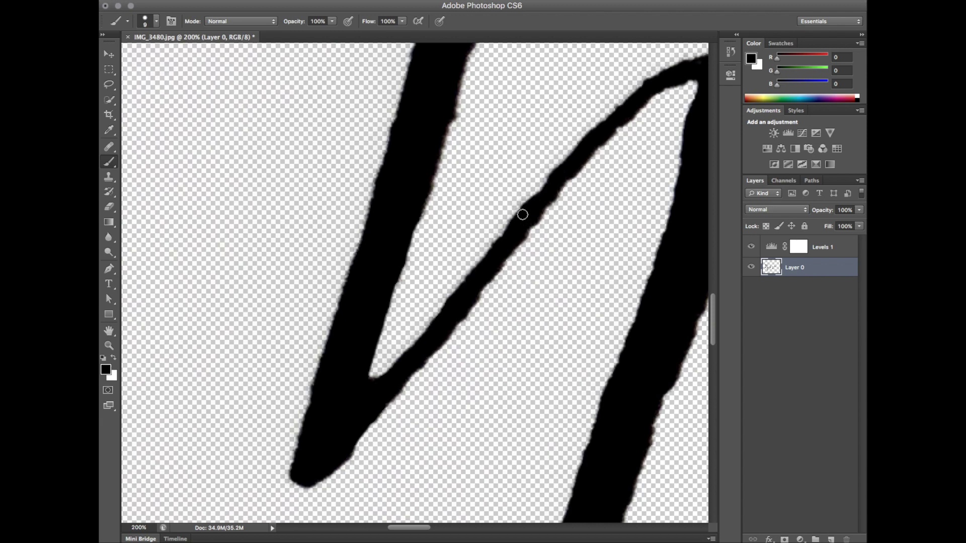
pyautogui.scroll(-5, 500, 242)
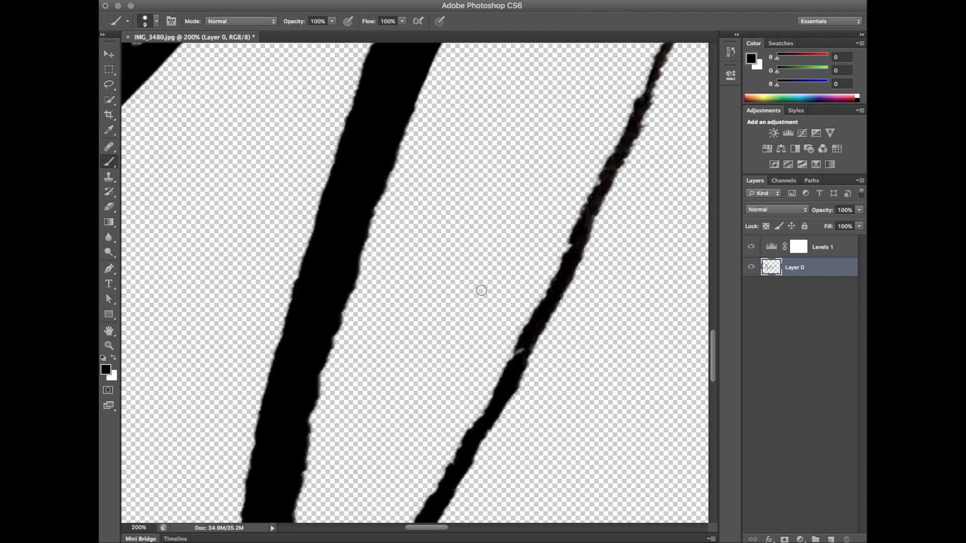
pyautogui.scroll(5, 481, 290)
pyautogui.hscroll(3, 481, 290)
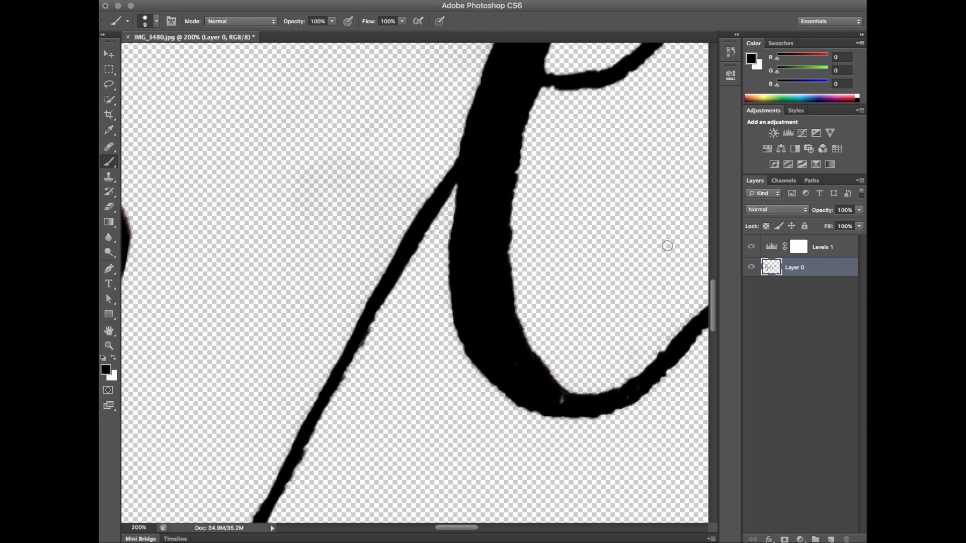
pyautogui.scroll(5, 554, 126)
pyautogui.hscroll(5, 492, 243)
pyautogui.press('e')
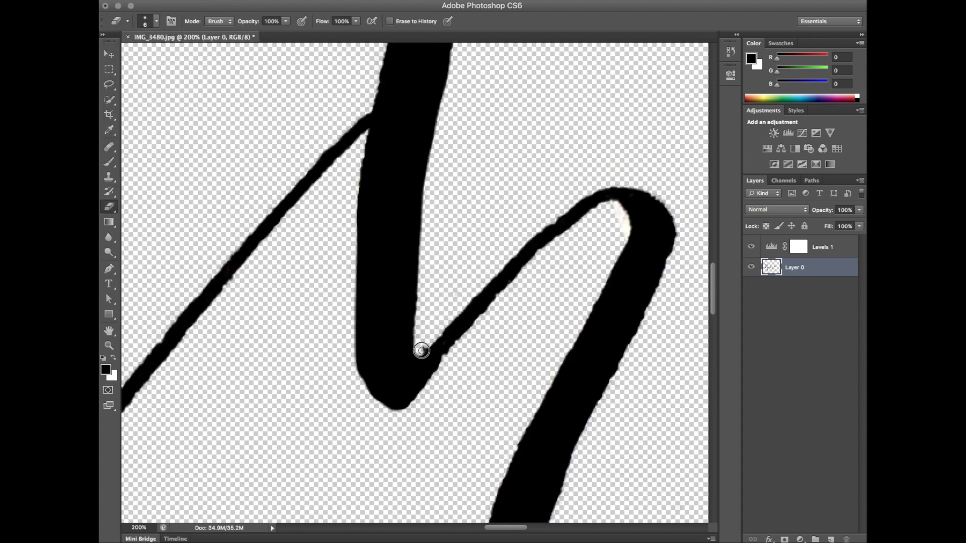
pyautogui.press('b')
pyautogui.hscroll(5, 422, 350)
pyautogui.scroll(3, 538, 98)
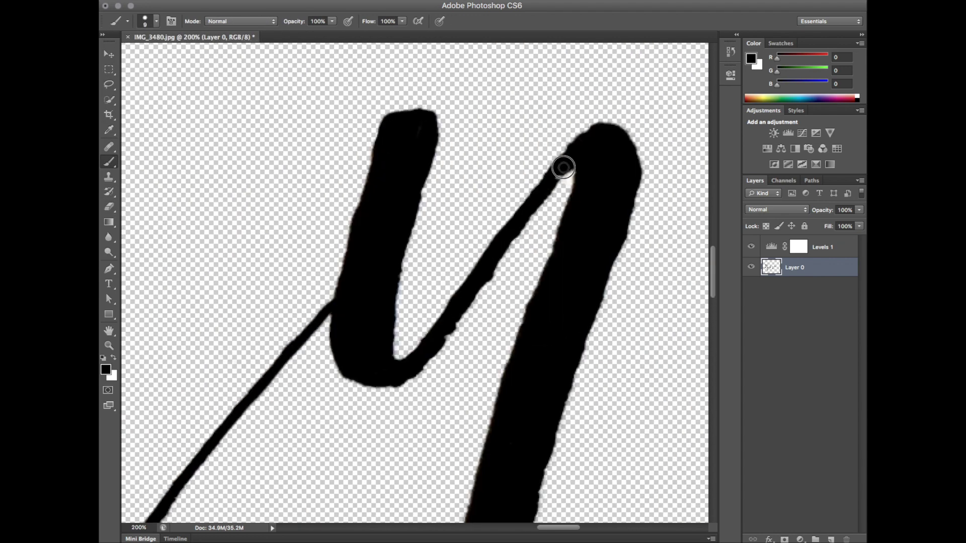
pyautogui.hscroll(5, 563, 167)
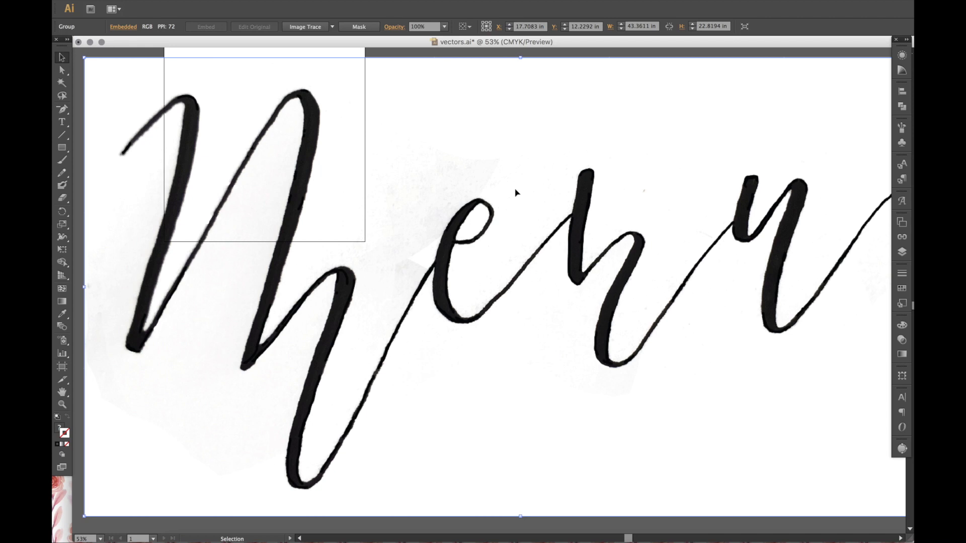
# - Nudge the placed lettering image and trace it with the Black and White Logo preset
pyautogui.moveTo(255, 124)
pyautogui.mouseDown()
pyautogui.moveTo(242, 115)
pyautogui.moveTo(252, 115)
pyautogui.mouseUp()
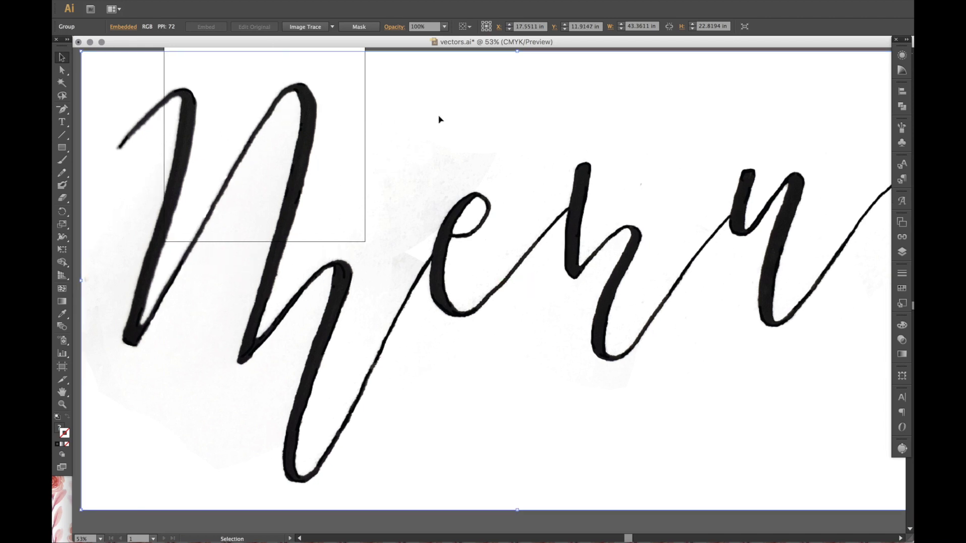
pyautogui.click(333, 28)
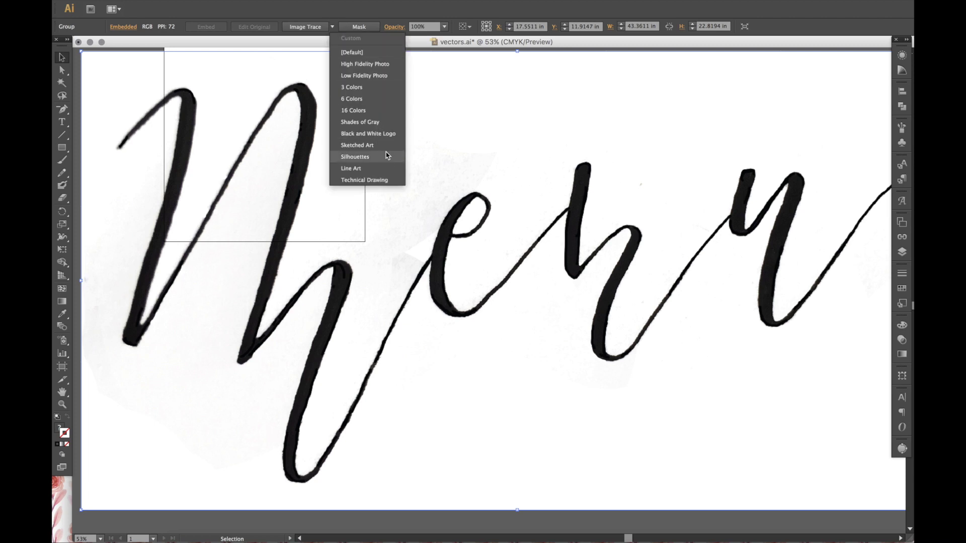
pyautogui.click(381, 134)
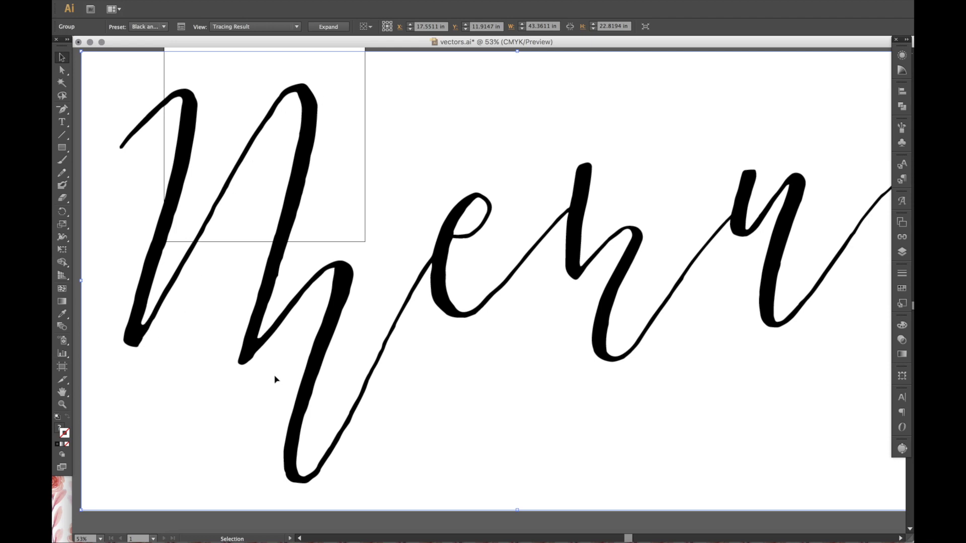
pyautogui.click(902, 448)
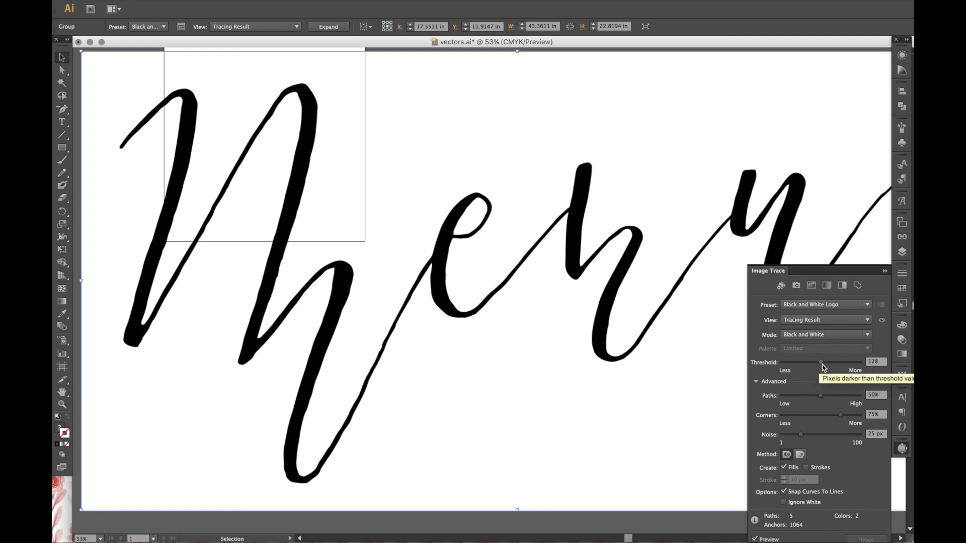
# - Zoom in on the e and n and set the trace threshold to 109
pyautogui.click(62, 404)
pyautogui.moveTo(394, 167); pyautogui.dragTo(638, 356)
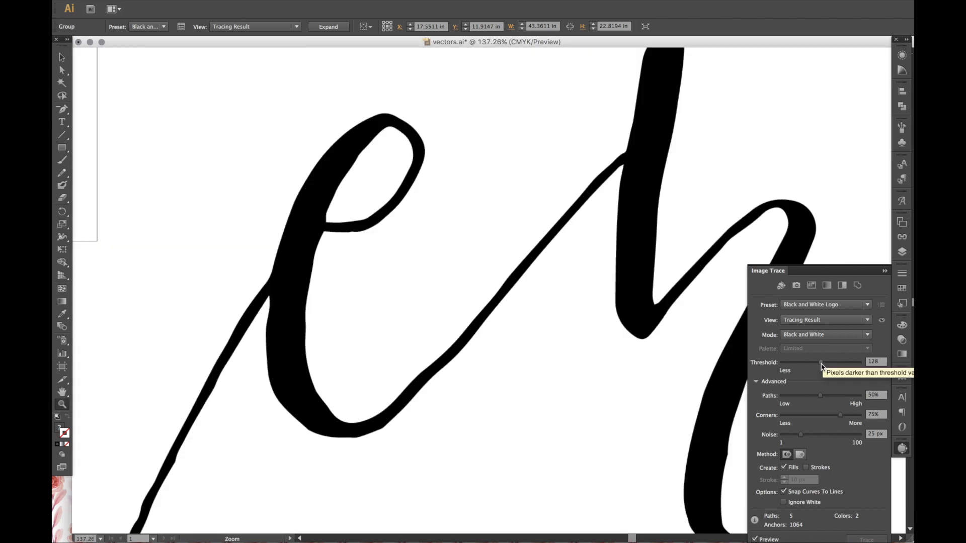
pyautogui.moveTo(821, 365); pyautogui.dragTo(802, 366)
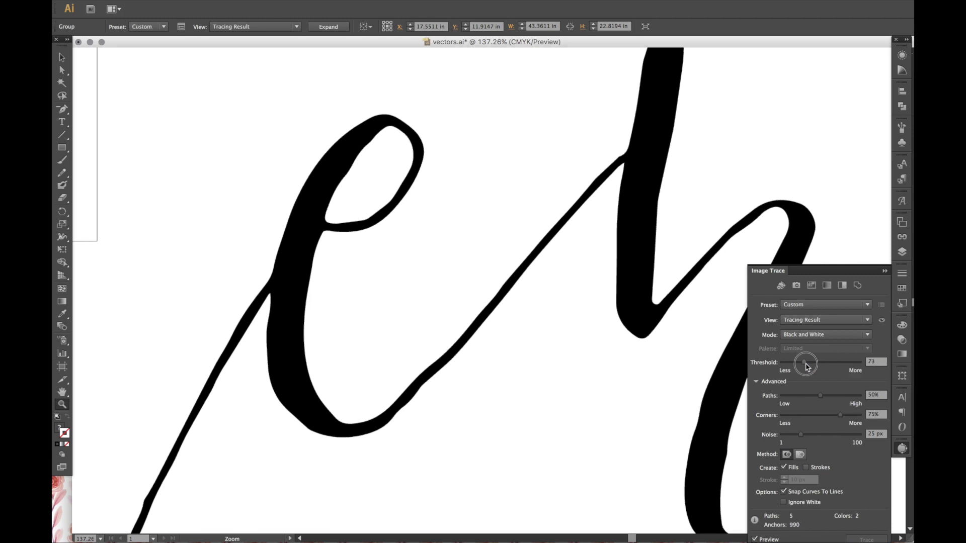
pyautogui.moveTo(803, 367); pyautogui.dragTo(810, 366)
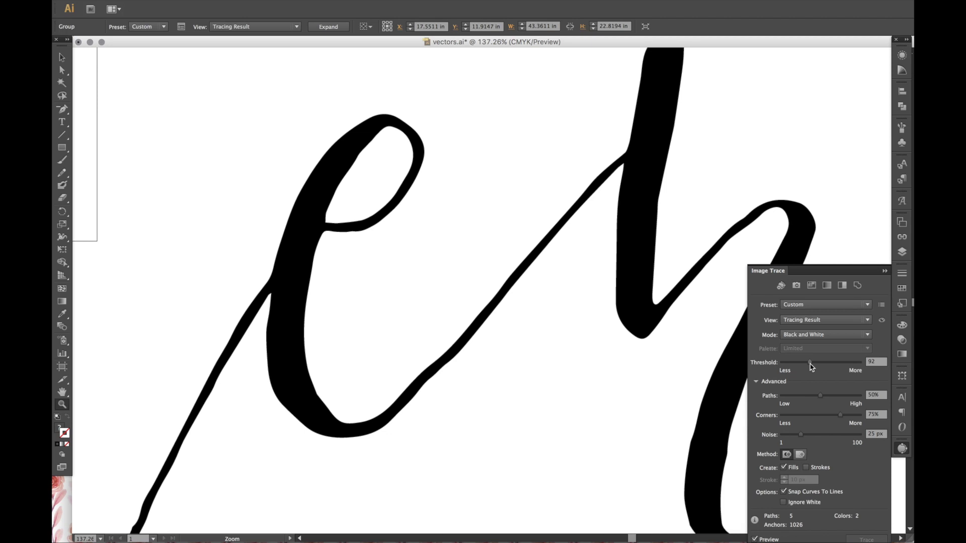
pyautogui.moveTo(810, 366); pyautogui.dragTo(816, 366)
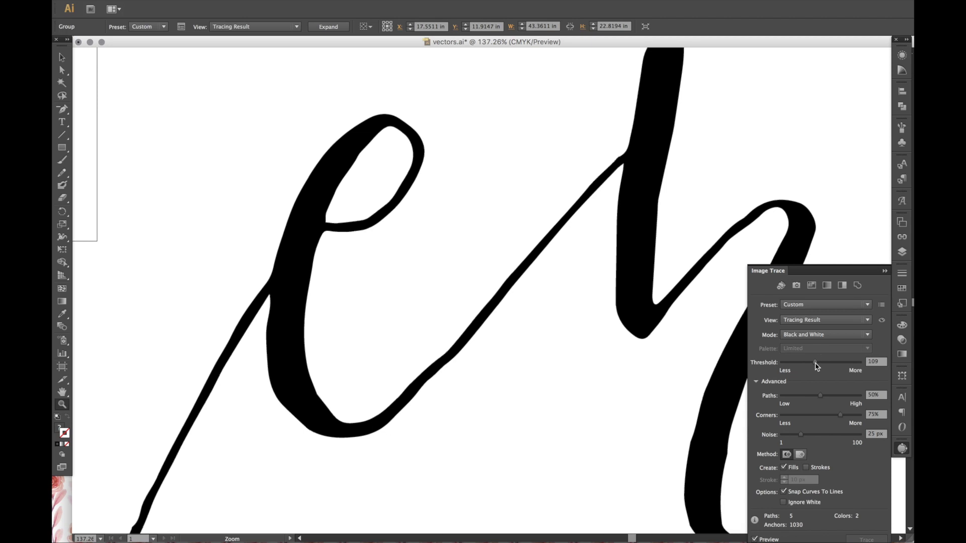
# - Set the trace's Paths fitting to 32%
pyautogui.moveTo(823, 401); pyautogui.dragTo(814, 398)
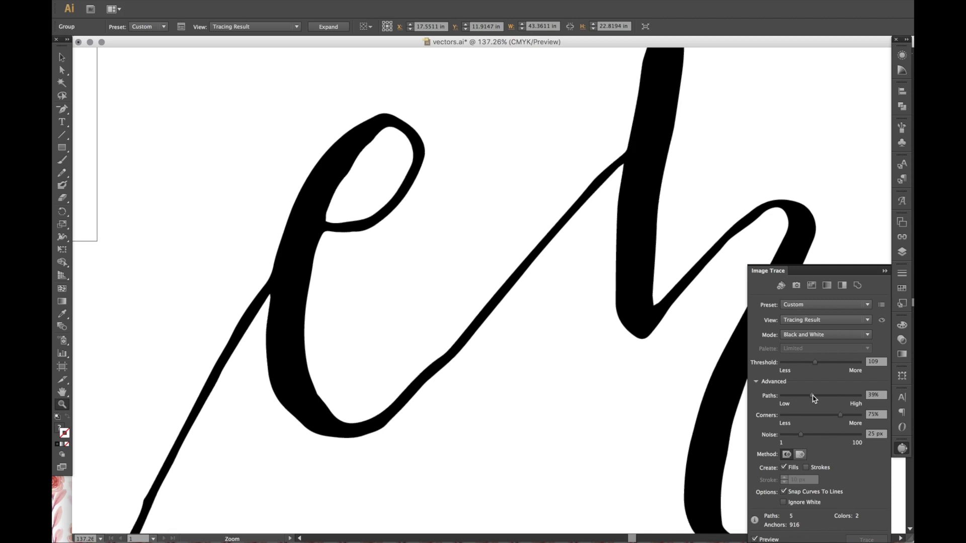
pyautogui.moveTo(815, 399); pyautogui.dragTo(806, 398)
pyautogui.click(807, 398)
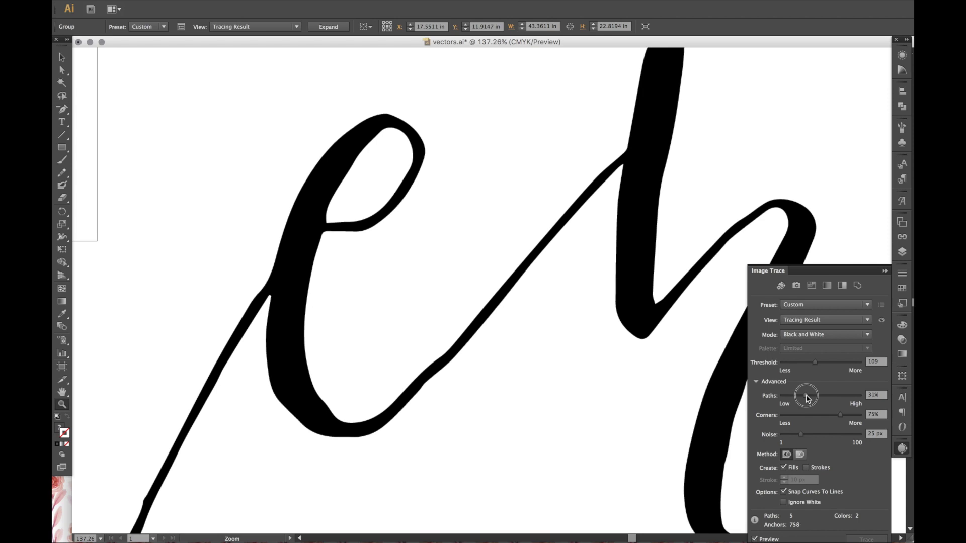
pyautogui.moveTo(806, 399); pyautogui.dragTo(810, 399)
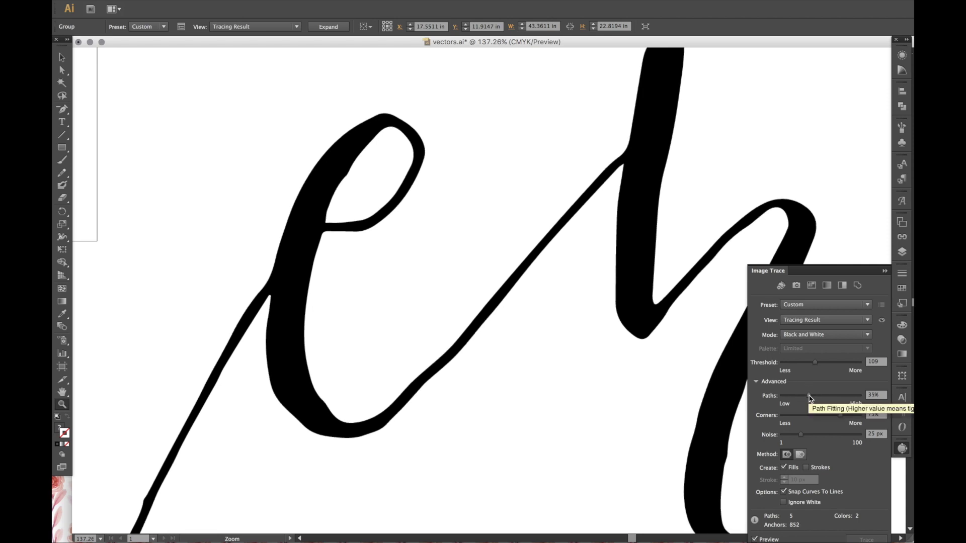
pyautogui.moveTo(809, 398); pyautogui.dragTo(810, 398)
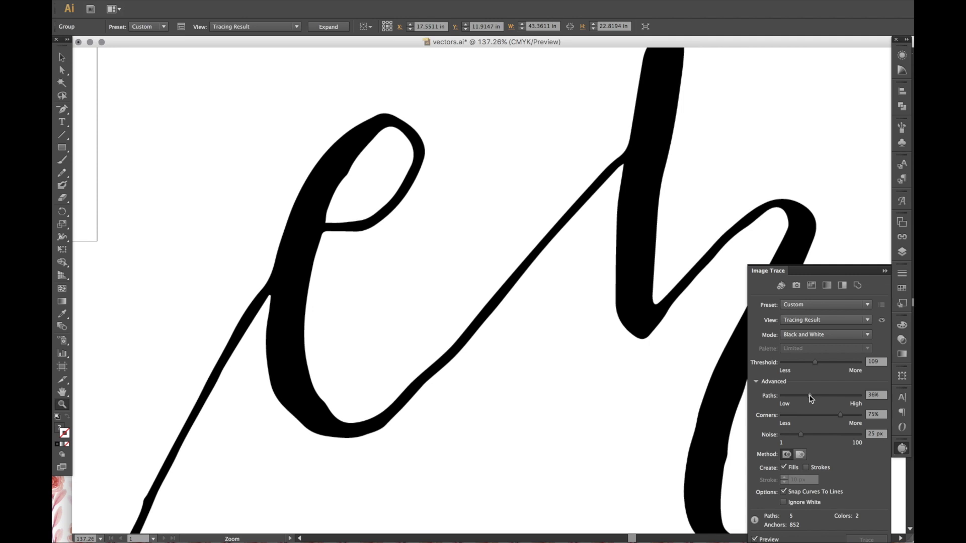
pyautogui.moveTo(810, 399); pyautogui.dragTo(811, 399)
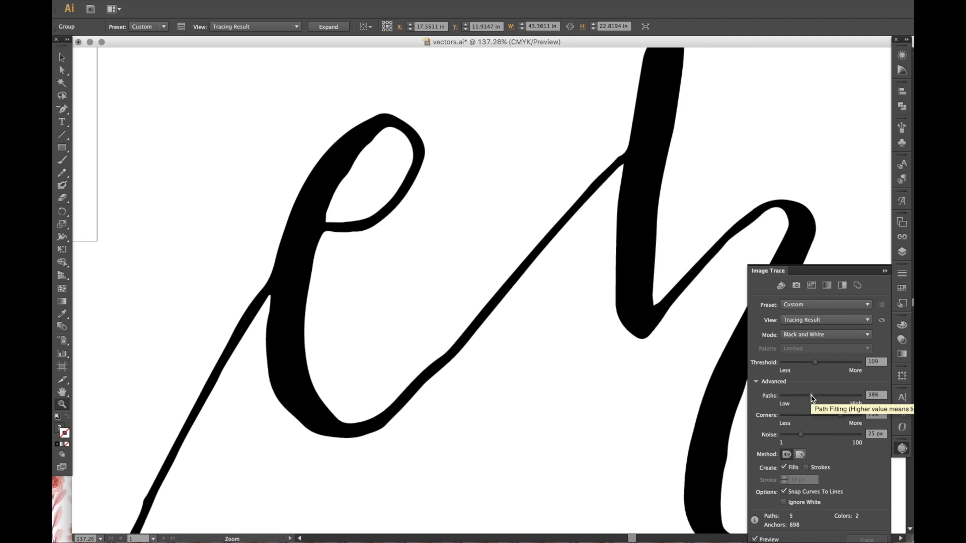
pyautogui.moveTo(811, 398); pyautogui.dragTo(807, 399)
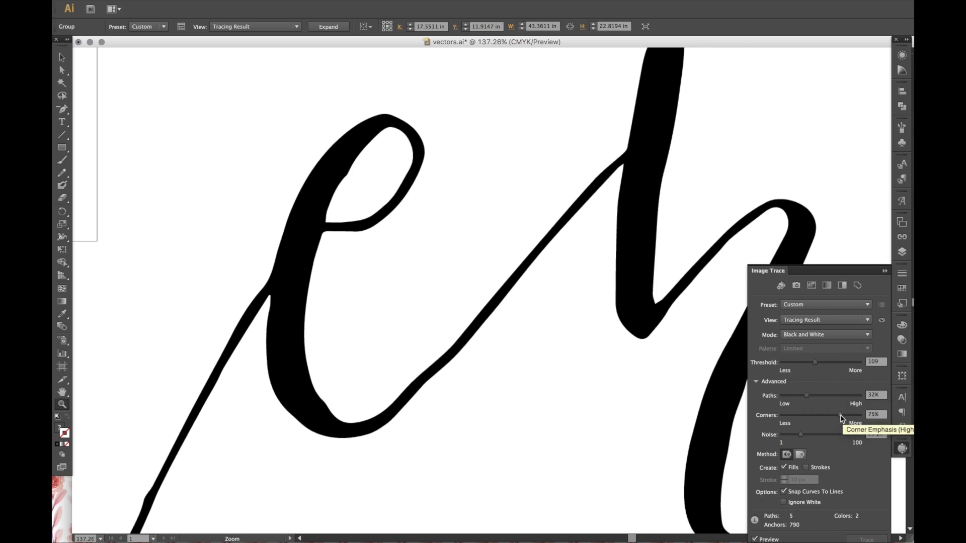
# - Set Corners to 84% and enable Ignore White
pyautogui.moveTo(840, 418); pyautogui.dragTo(845, 418)
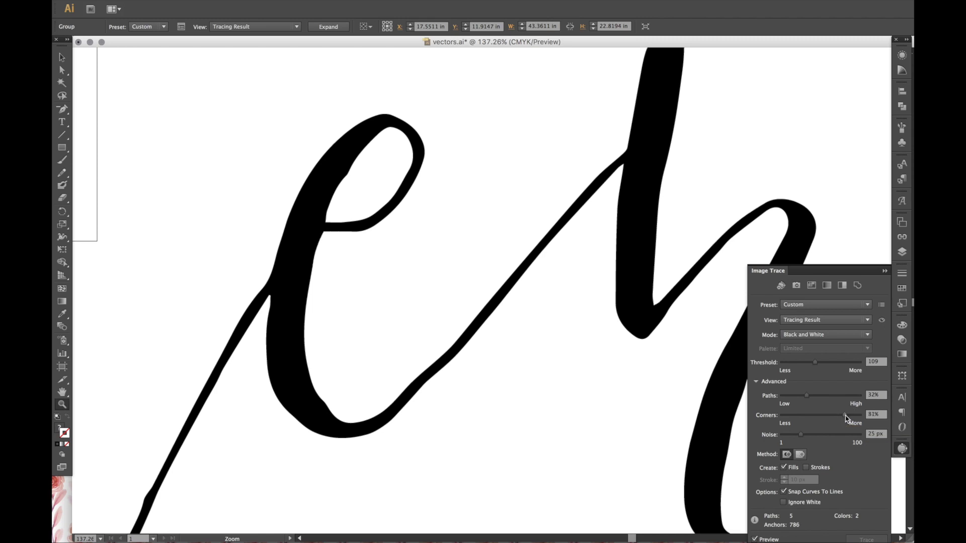
pyautogui.moveTo(846, 418); pyautogui.dragTo(851, 418)
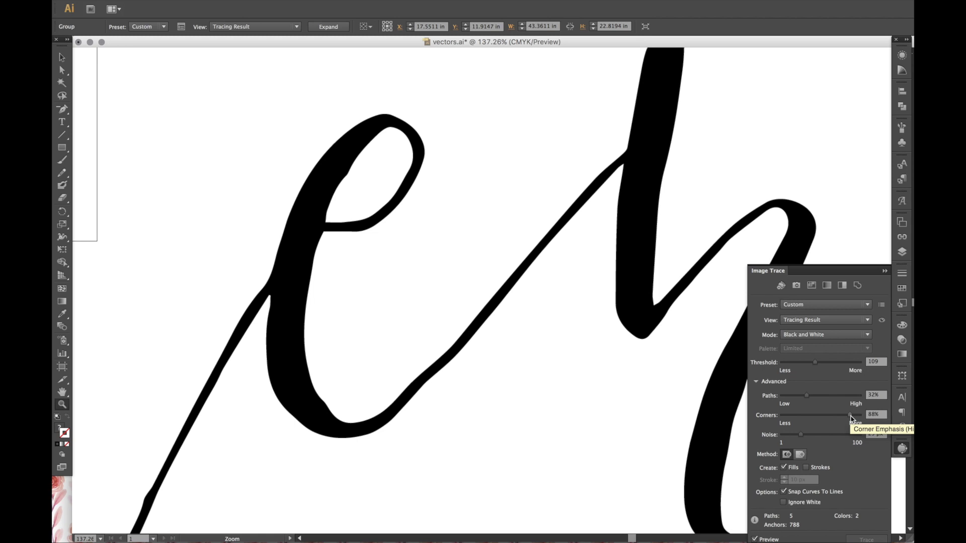
pyautogui.moveTo(851, 418); pyautogui.dragTo(848, 417)
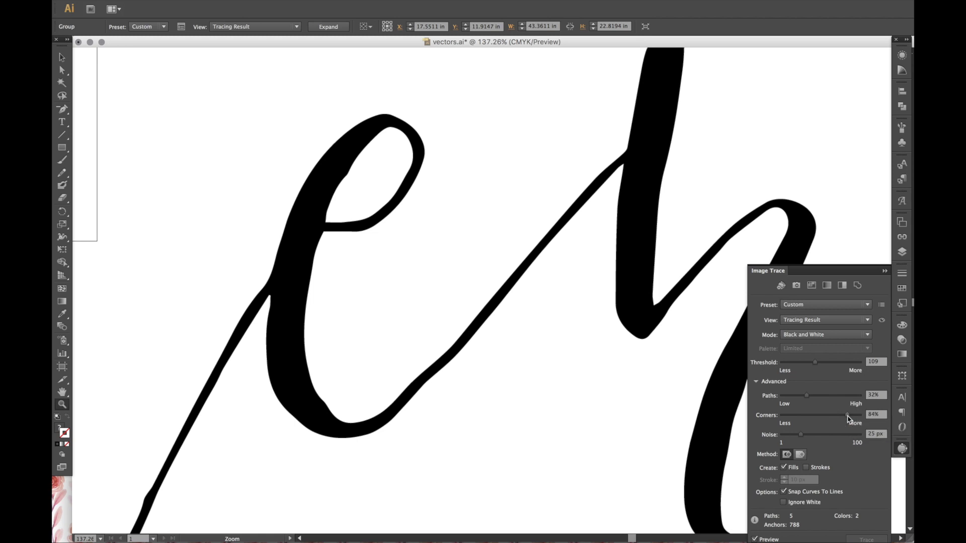
pyautogui.click(784, 503)
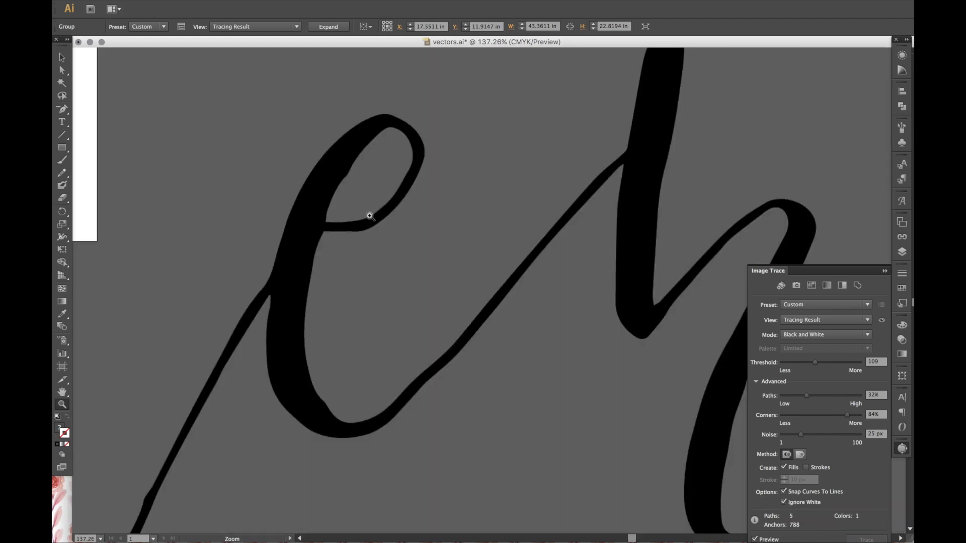
# - Expand the trace into editable vector paths and zoom out to 66.67%
pyautogui.click(885, 271)
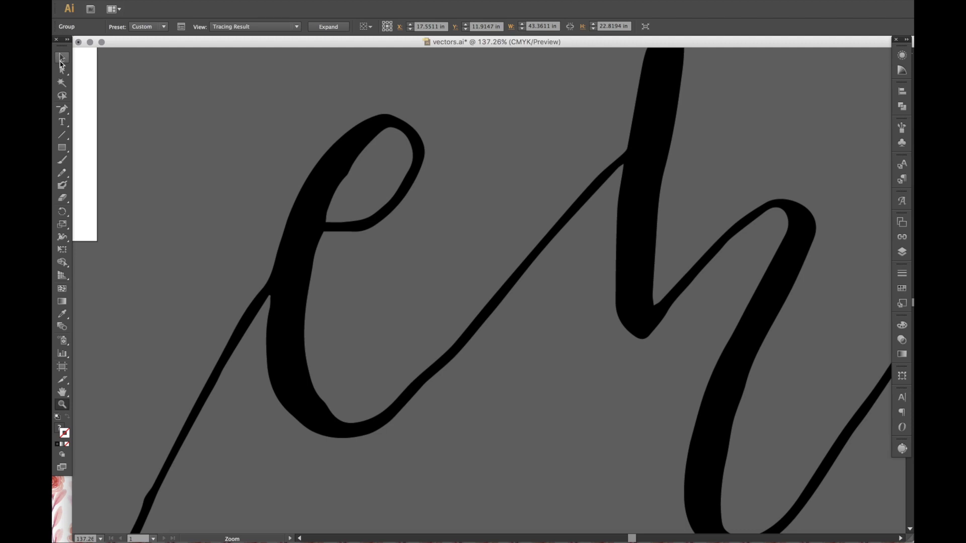
pyautogui.scroll(10, 294, 111)
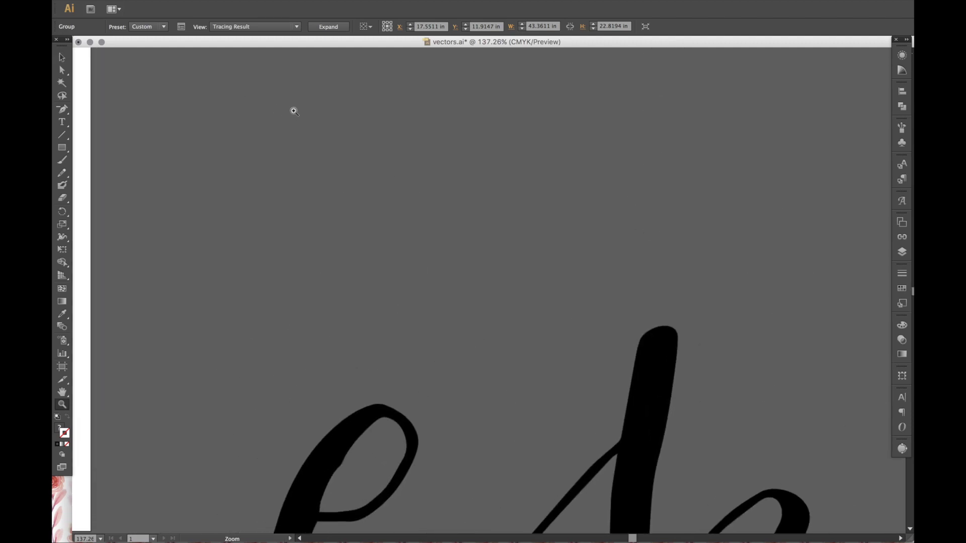
pyautogui.scroll(-10, 294, 111)
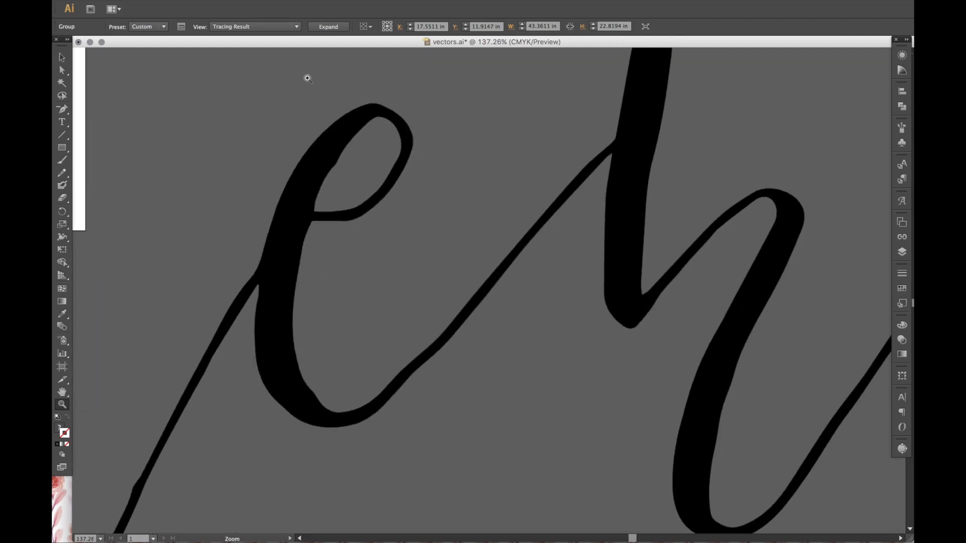
pyautogui.click(336, 30)
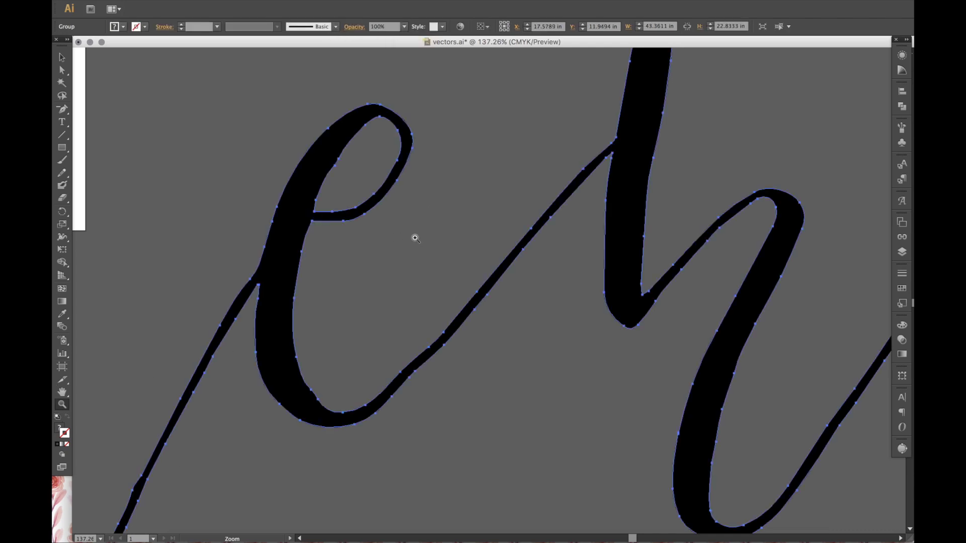
pyautogui.keyDown('alt'); pyautogui.click(364, 241); pyautogui.keyUp('alt')
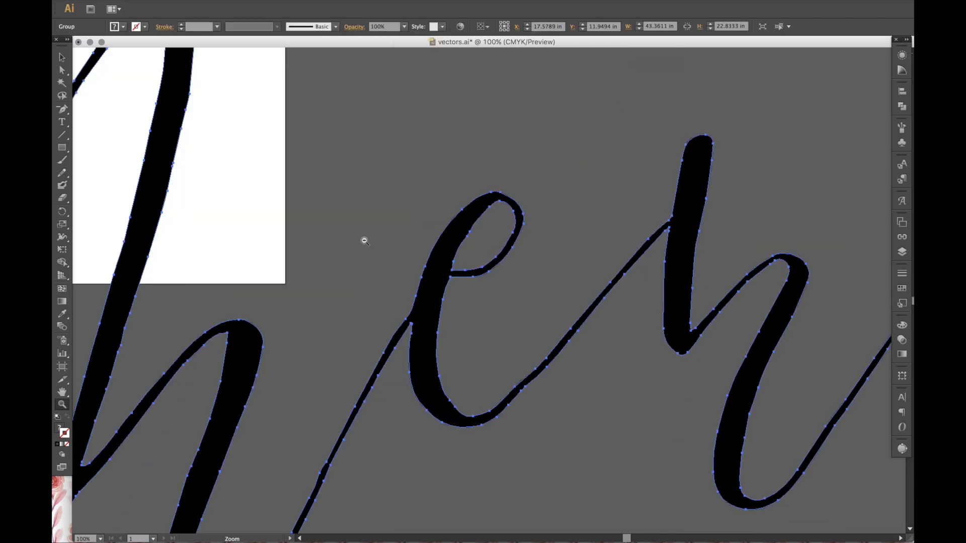
pyautogui.keyDown('alt'); pyautogui.click(379, 275); pyautogui.keyUp('alt')
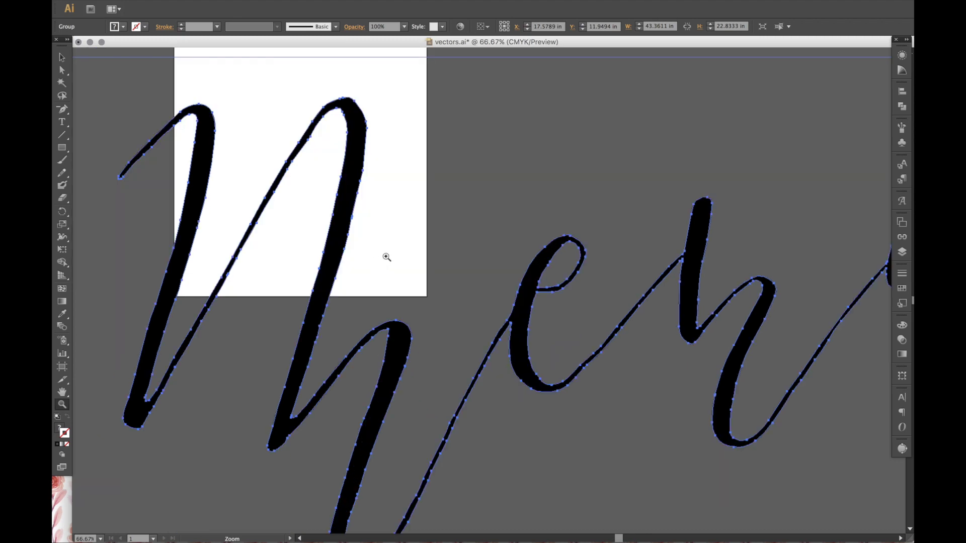
pyautogui.hscroll(-5, 380, 221)
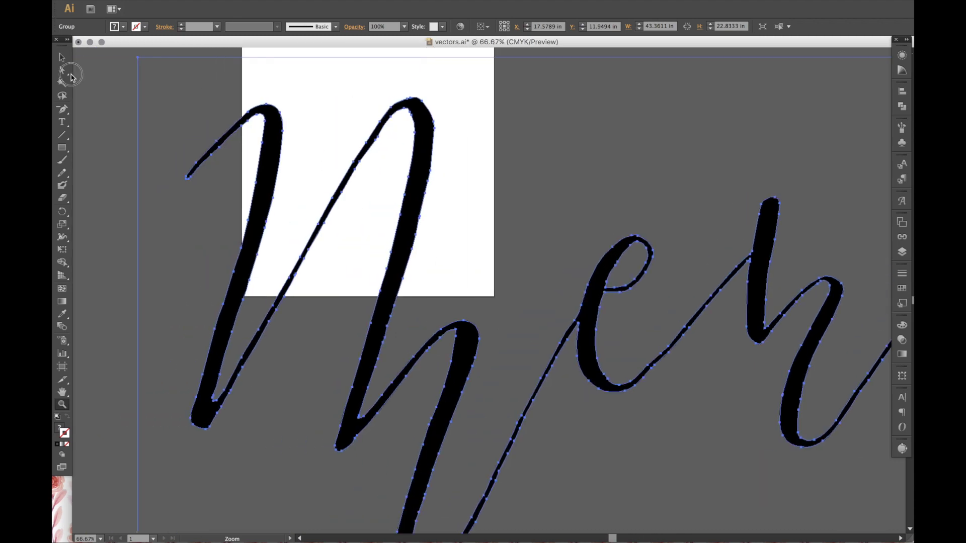
pyautogui.click(62, 70)
# - Select the whole traced lettering group with the Selection tool
pyautogui.click(134, 60)
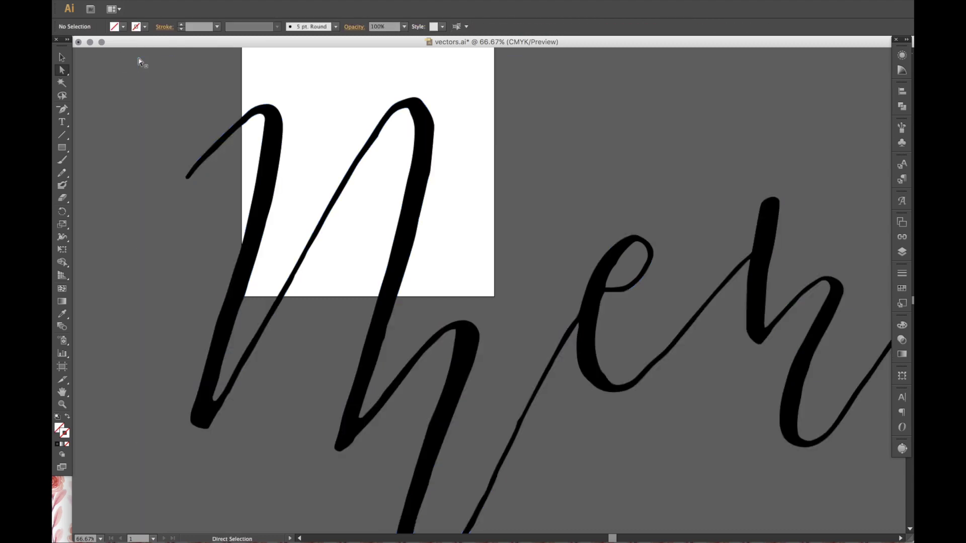
pyautogui.hscroll(5, 553, 115)
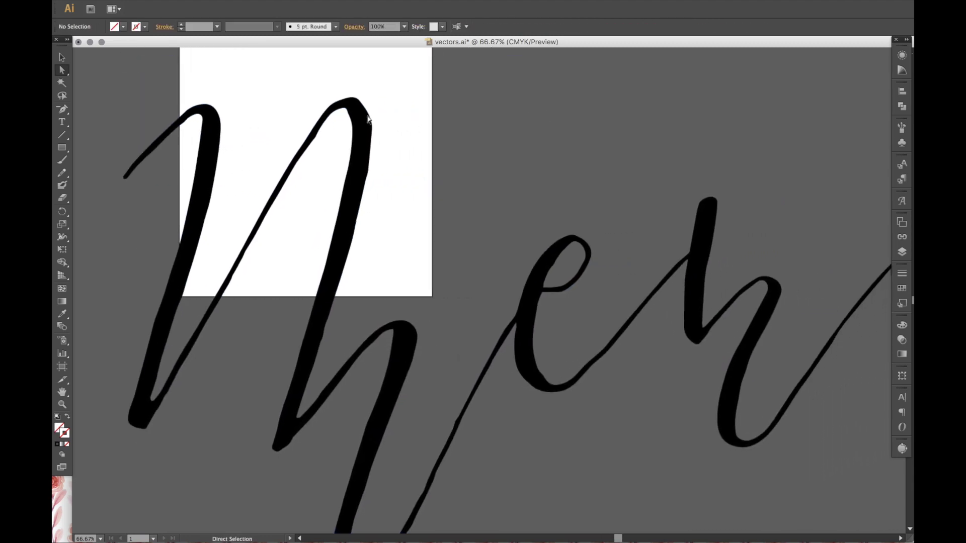
pyautogui.click(356, 127)
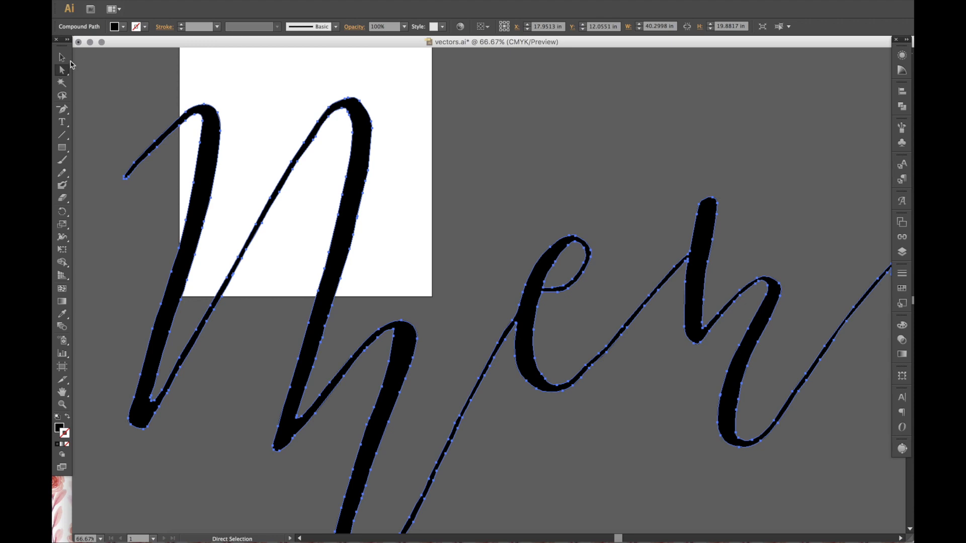
pyautogui.click(62, 57)
pyautogui.click(627, 87)
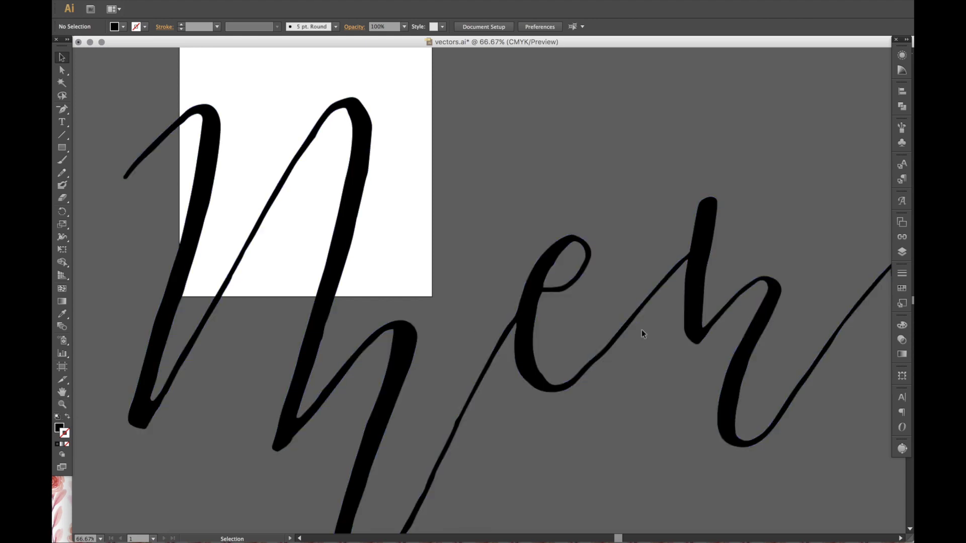
pyautogui.scroll(-4, 643, 332)
pyautogui.click(386, 295)
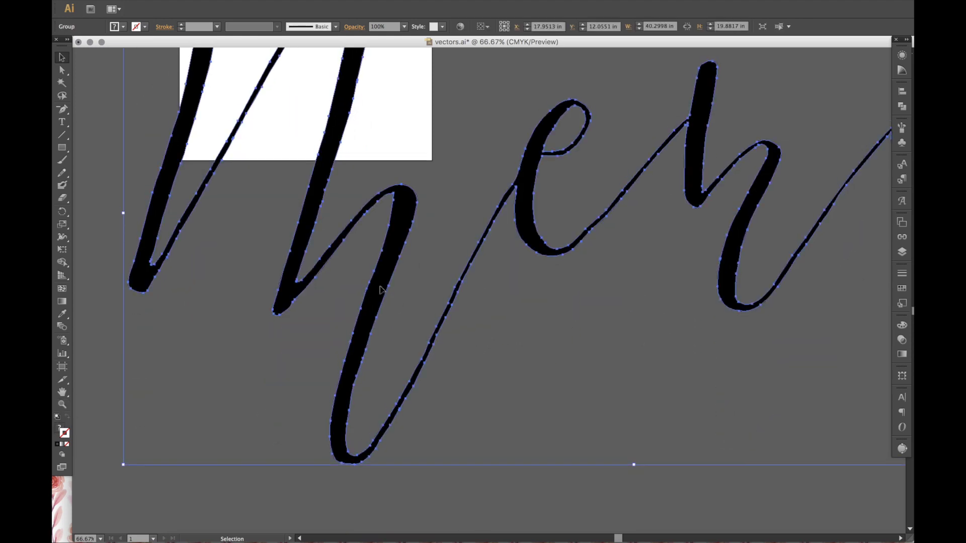
pyautogui.scroll(3, 382, 288)
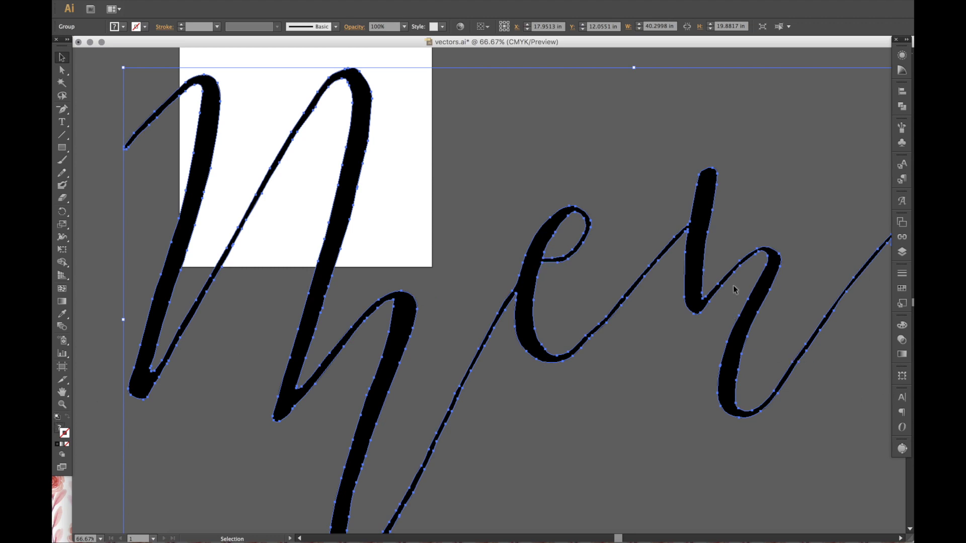
pyautogui.click(747, 239)
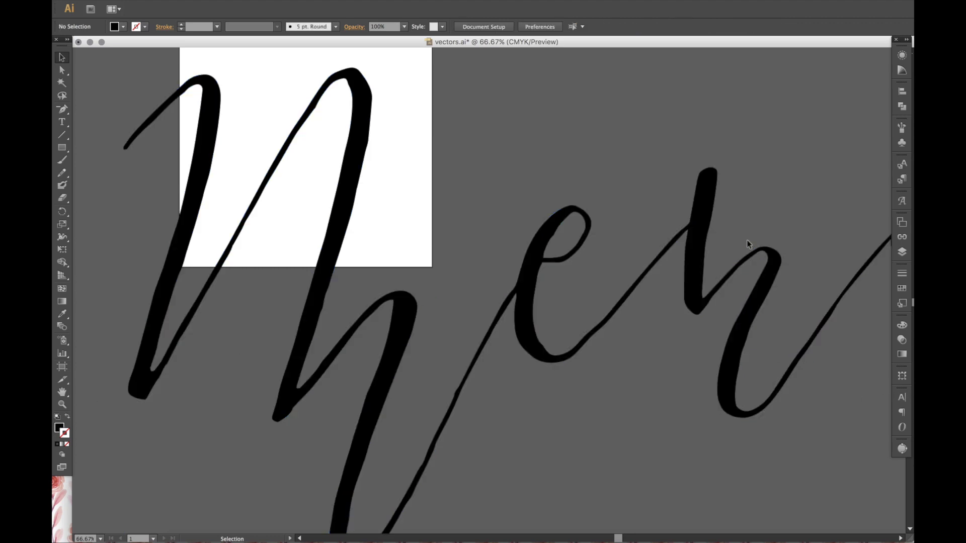
pyautogui.hscroll(1, 705, 234)
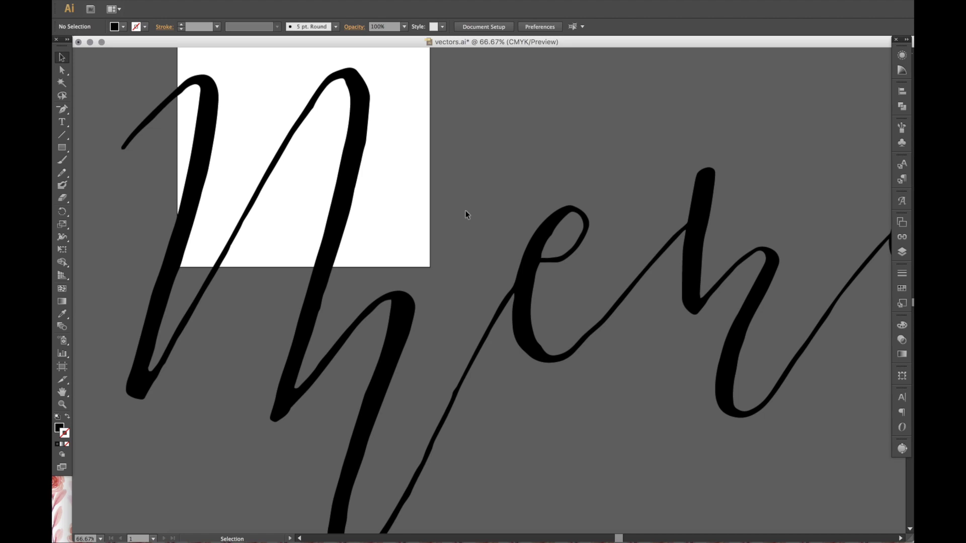
pyautogui.click(533, 263)
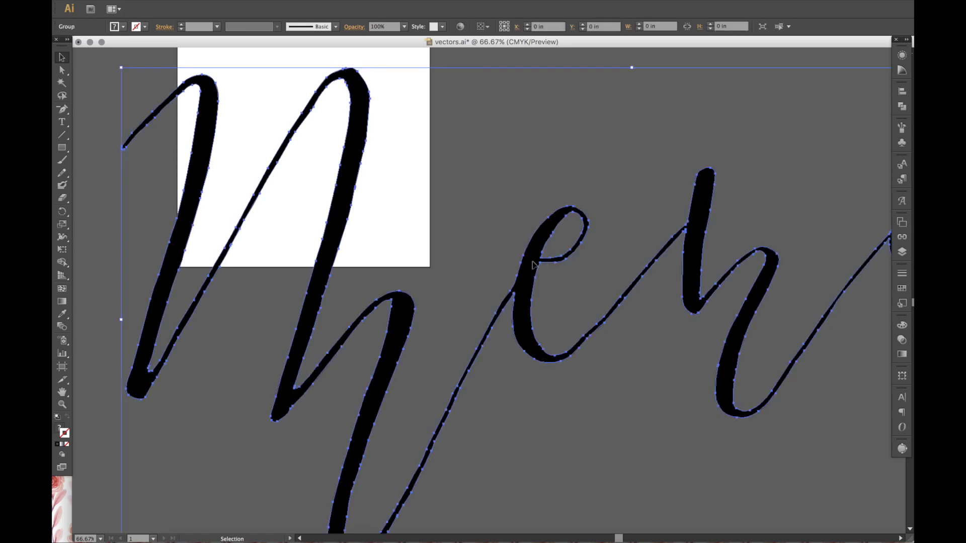
pyautogui.rightClick(124, 71)
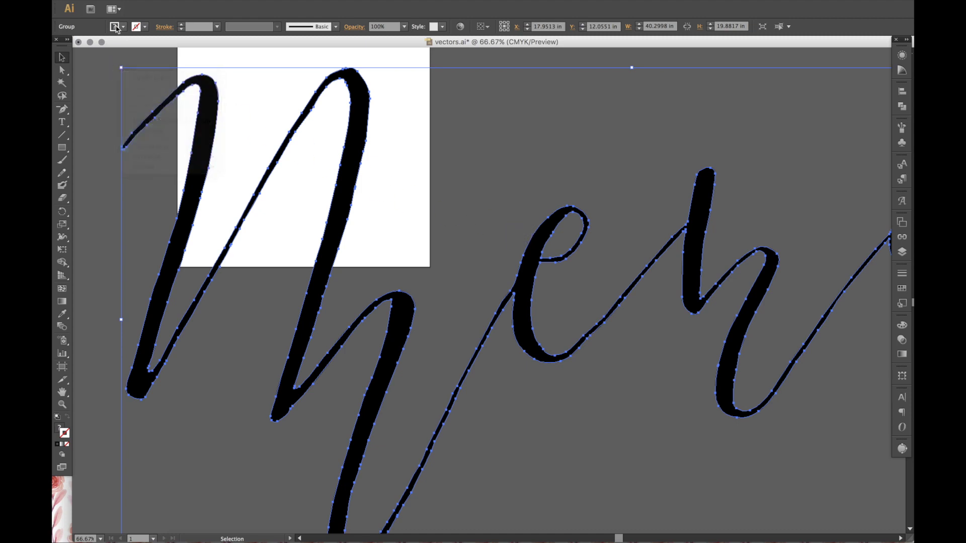
pyautogui.press('Escape')
# - Scale the lettering to about 9.60 × 4.74 in and move it onto the artboard
pyautogui.moveTo(120, 68); pyautogui.dragTo(448, 228)
pyautogui.moveTo(594, 355); pyautogui.dragTo(242, 127)
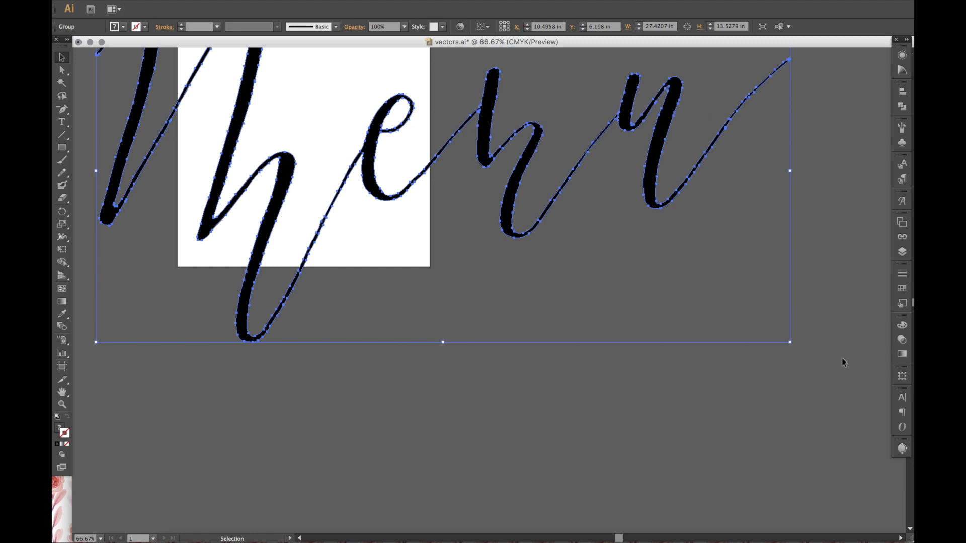
pyautogui.moveTo(791, 344); pyautogui.dragTo(448, 174)
pyautogui.scroll(5, 302, 103)
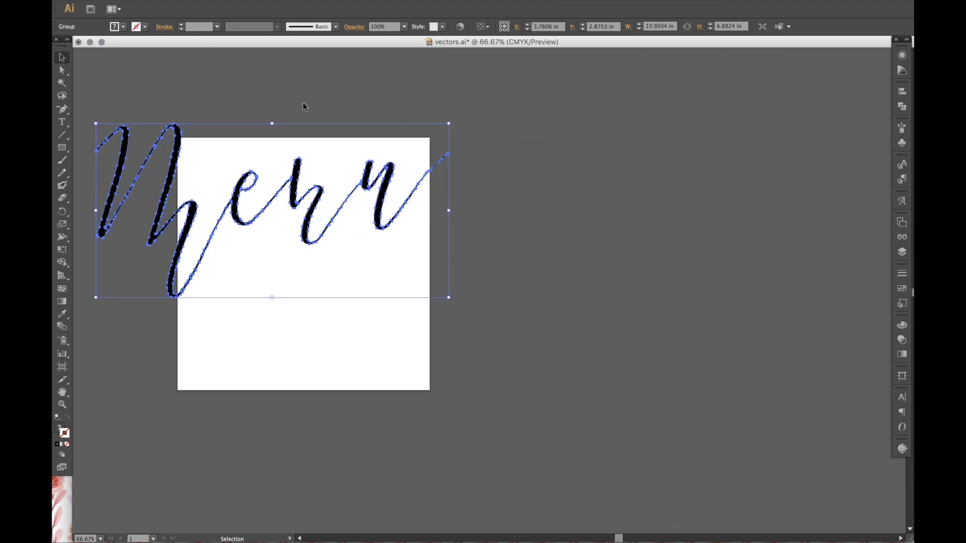
pyautogui.scroll(3, 304, 104)
pyautogui.hscroll(-2, 304, 103)
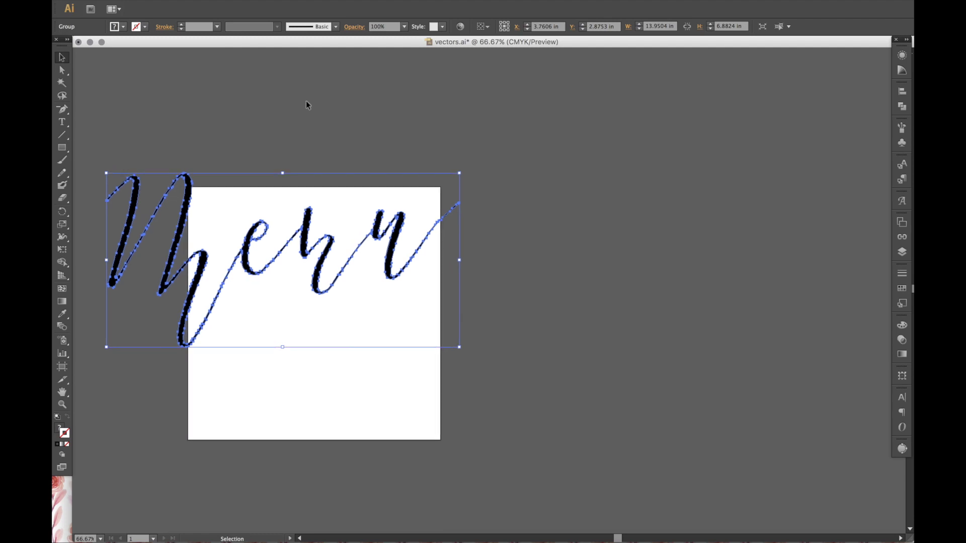
pyautogui.hscroll(-1, 307, 103)
pyautogui.scroll(-2, 307, 103)
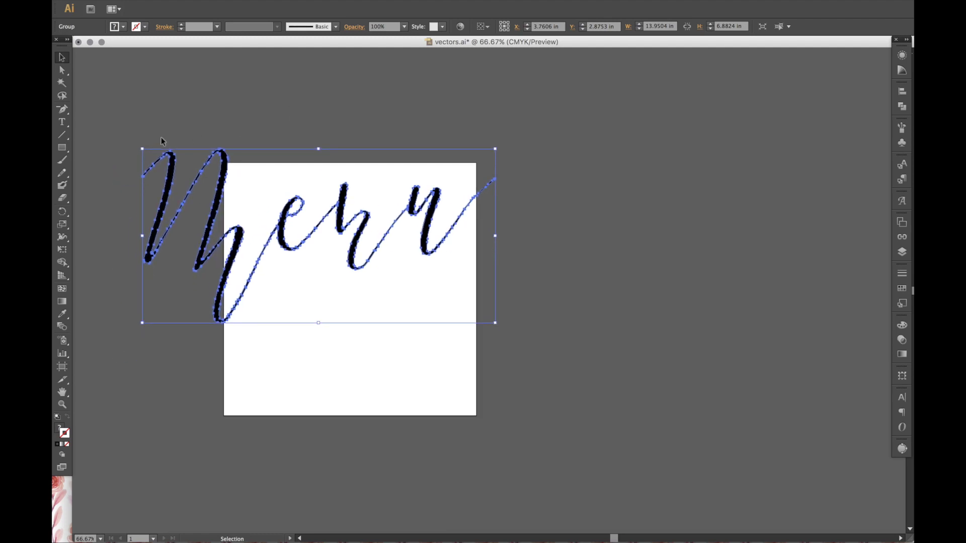
pyautogui.moveTo(143, 150); pyautogui.dragTo(230, 178)
pyautogui.moveTo(495, 323); pyautogui.dragTo(486, 312)
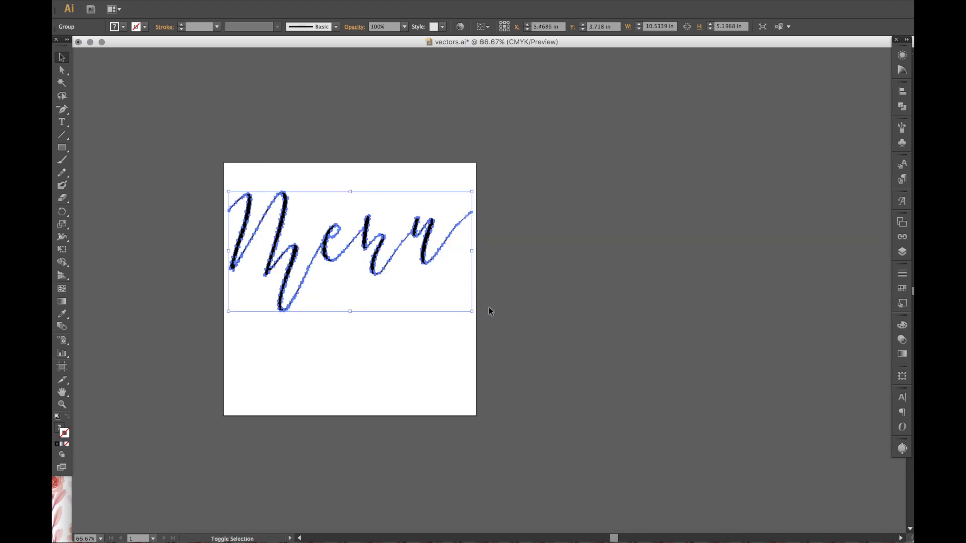
pyautogui.click(62, 404)
pyautogui.moveTo(224, 166); pyautogui.dragTo(486, 344)
# - Zoom to 400% on the m's first strokes and deselect everything with Direct Selection
pyautogui.click(188, 241)
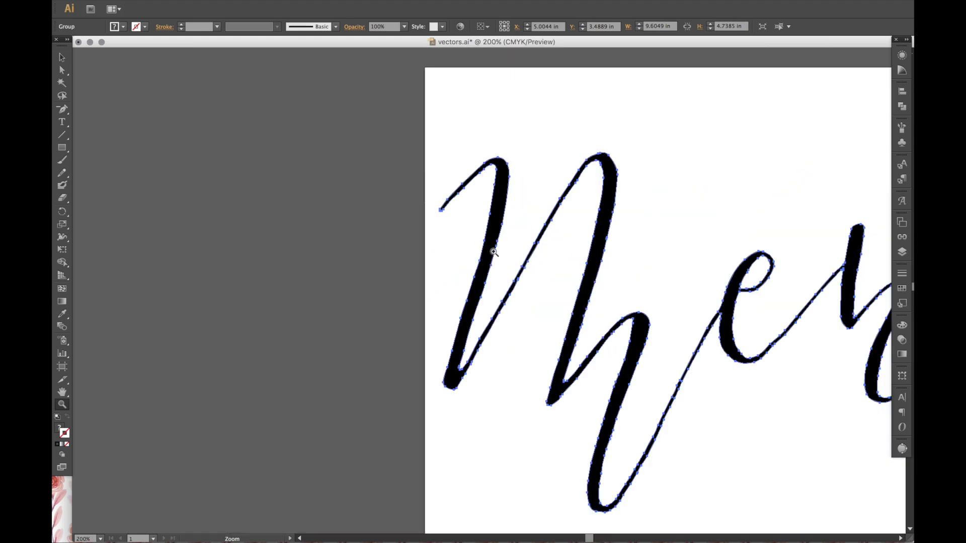
pyautogui.click(494, 253)
pyautogui.click(557, 254)
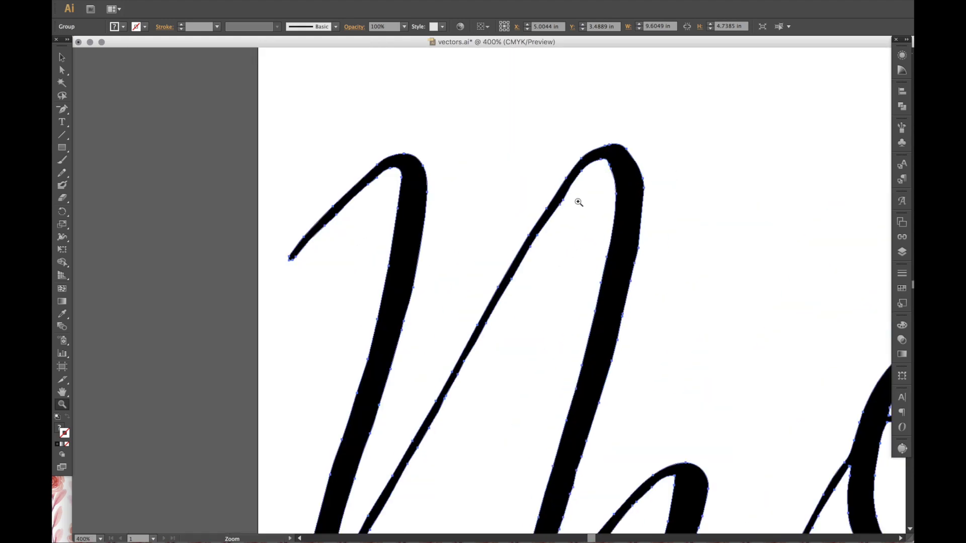
pyautogui.press('a')
pyautogui.click(392, 182)
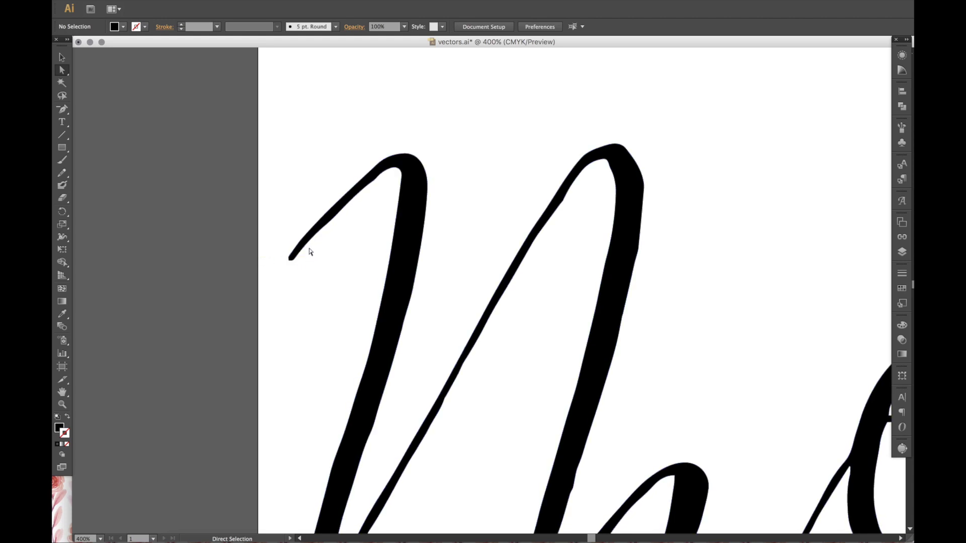
pyautogui.click(62, 405)
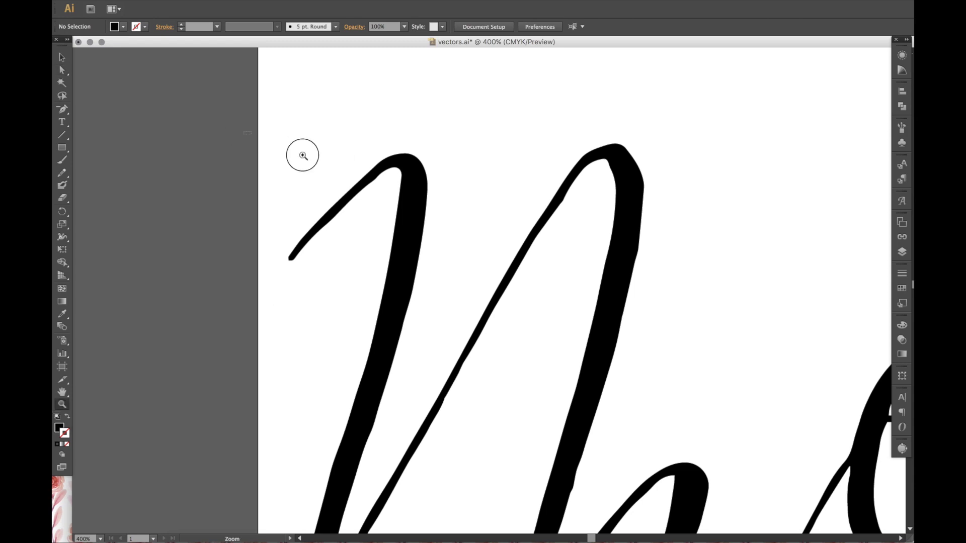
# - Zoom in on the m's opening upstroke and delete three bumpy anchors along its inner edge
pyautogui.moveTo(258, 133); pyautogui.dragTo(539, 319)
pyautogui.click(62, 70)
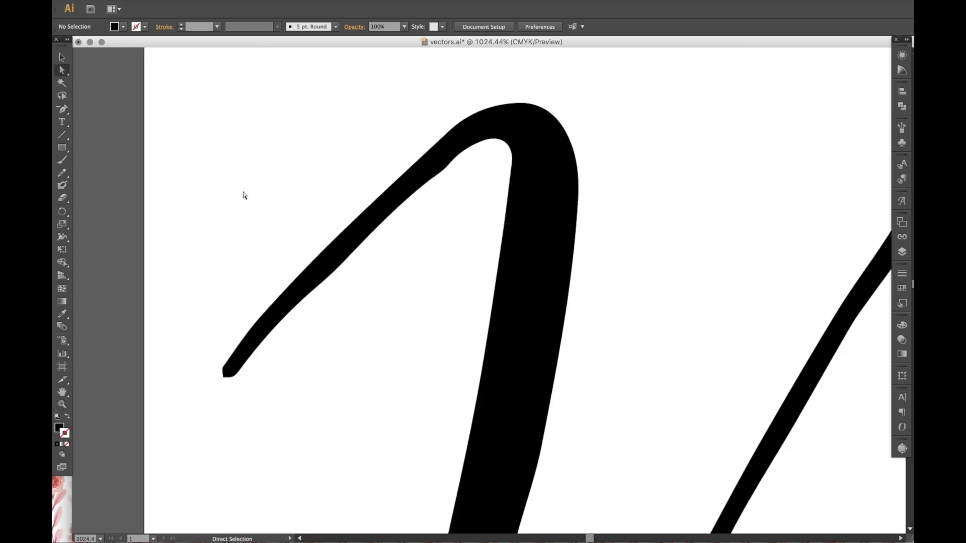
pyautogui.click(224, 378)
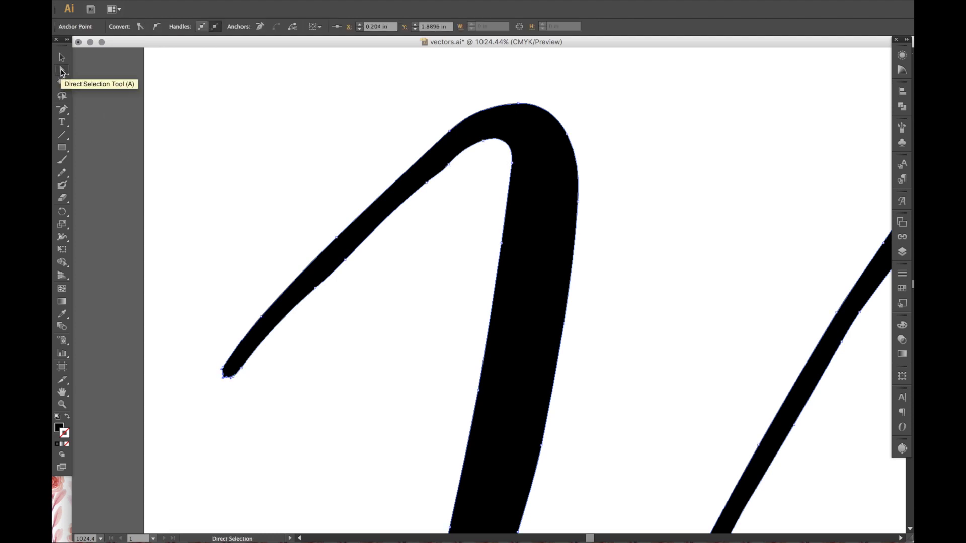
pyautogui.click(229, 380)
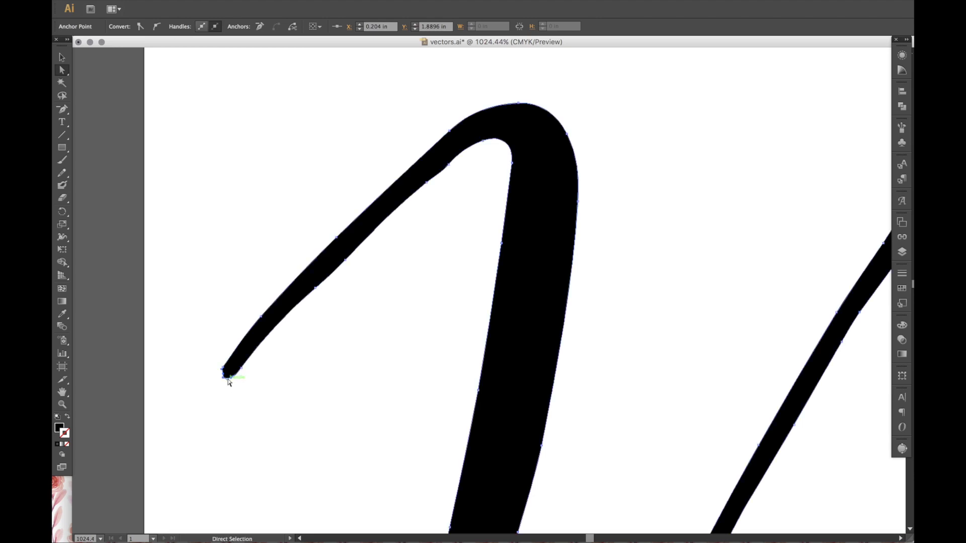
pyautogui.click(192, 374)
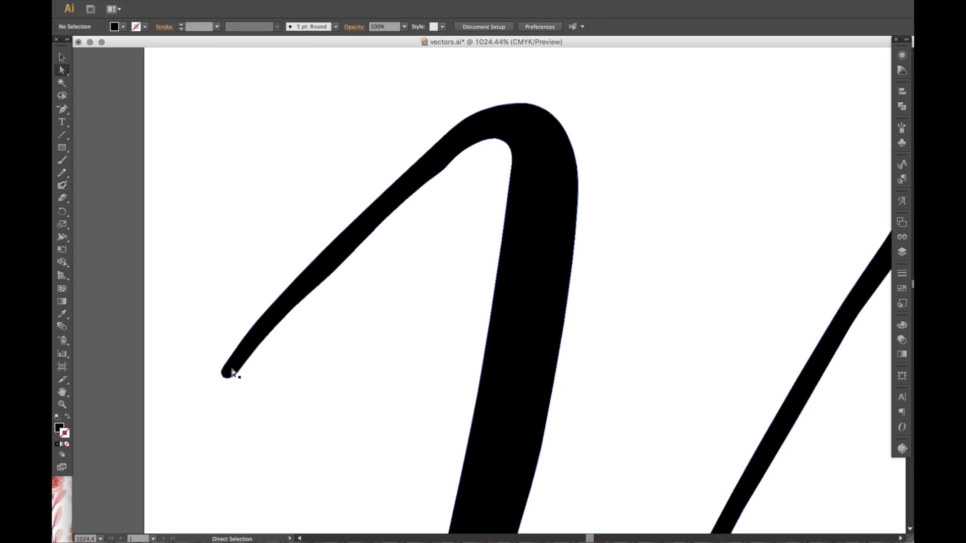
pyautogui.click(337, 261)
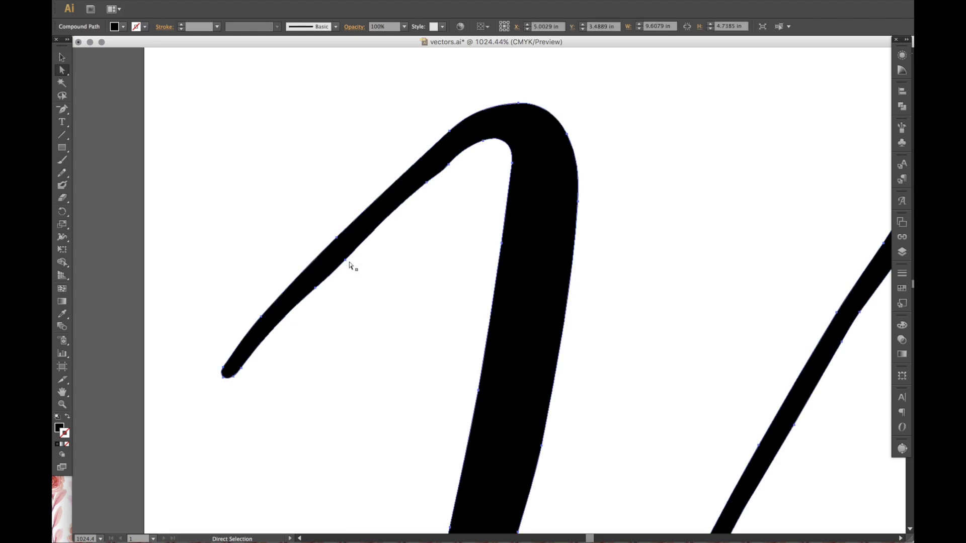
pyautogui.click(458, 174)
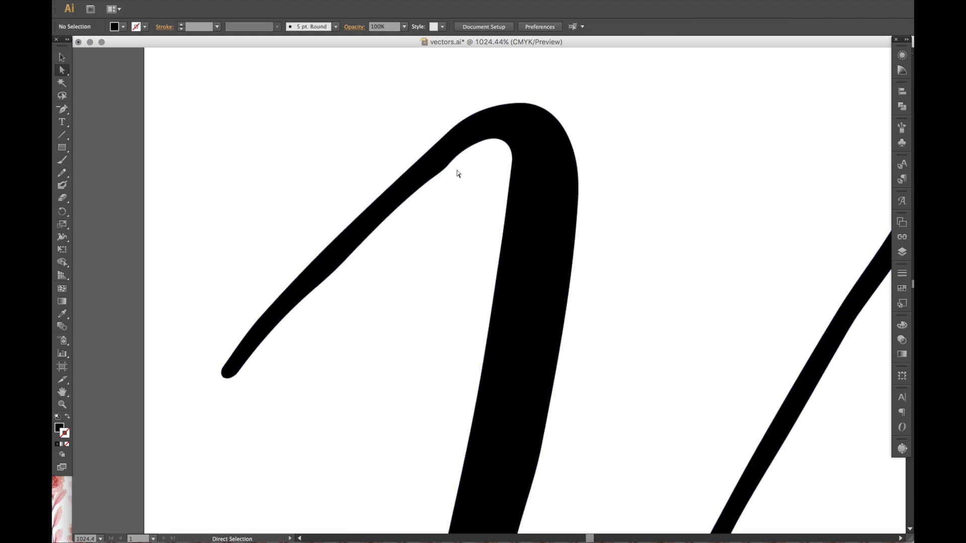
pyautogui.press('p')
pyautogui.keyDown('super'); pyautogui.click(432, 182); pyautogui.keyUp('super')
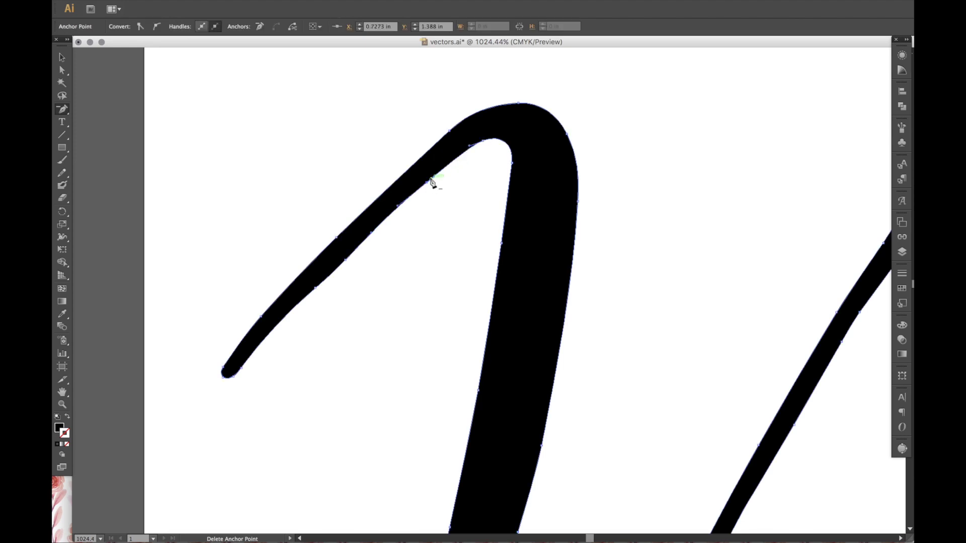
pyautogui.click(432, 182)
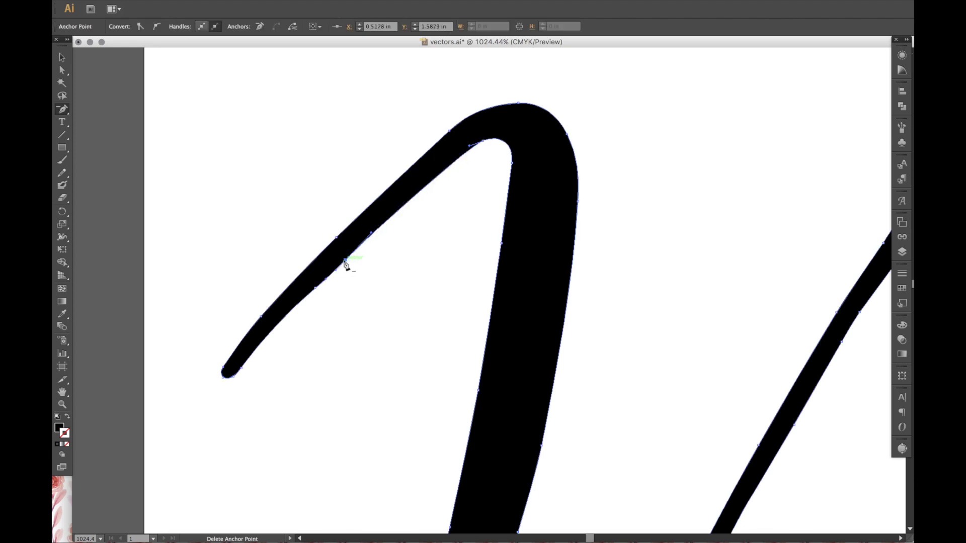
pyautogui.click(345, 261)
pyautogui.click(316, 287)
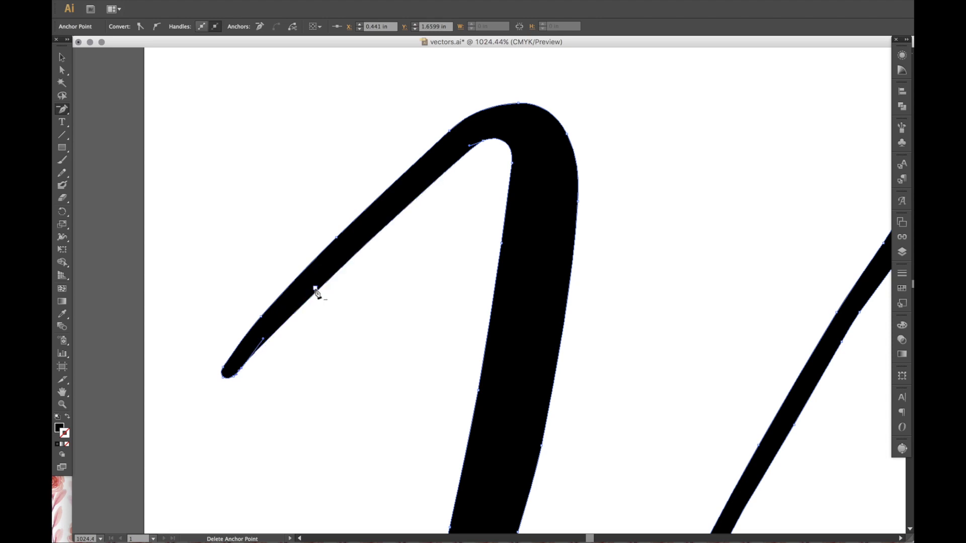
# - Drag the inside corner anchor's handle to round the top of the upstroke
pyautogui.press('a')
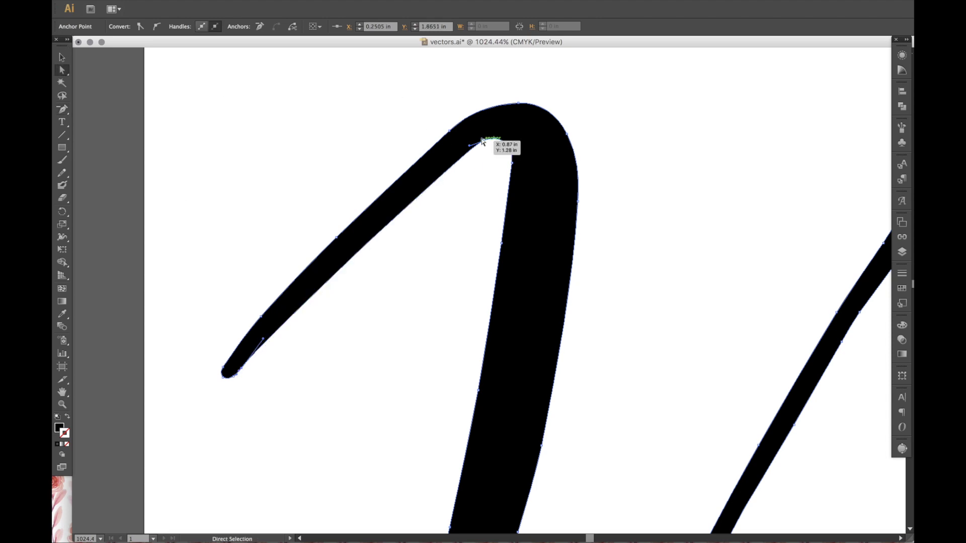
pyautogui.click(483, 143)
pyautogui.moveTo(483, 143)
pyautogui.mouseDown()
pyautogui.moveTo(421, 178)
pyautogui.moveTo(394, 179)
pyautogui.moveTo(391, 194)
pyautogui.mouseUp()
pyautogui.click(450, 206)
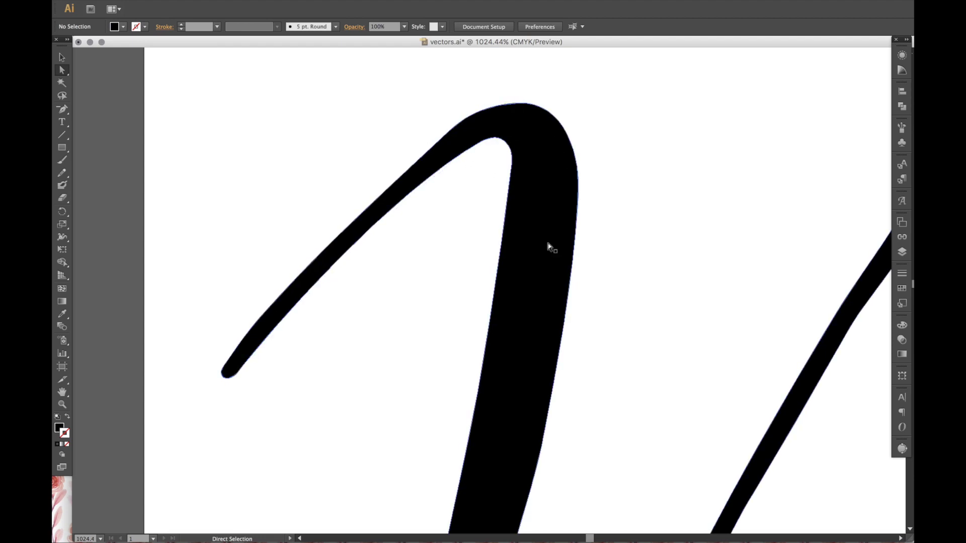
# - Zoom out, then zoom back in on the m's thick downstroke and select its path
pyautogui.scroll(-5, 545, 256)
pyautogui.scroll(-5, 545, 258)
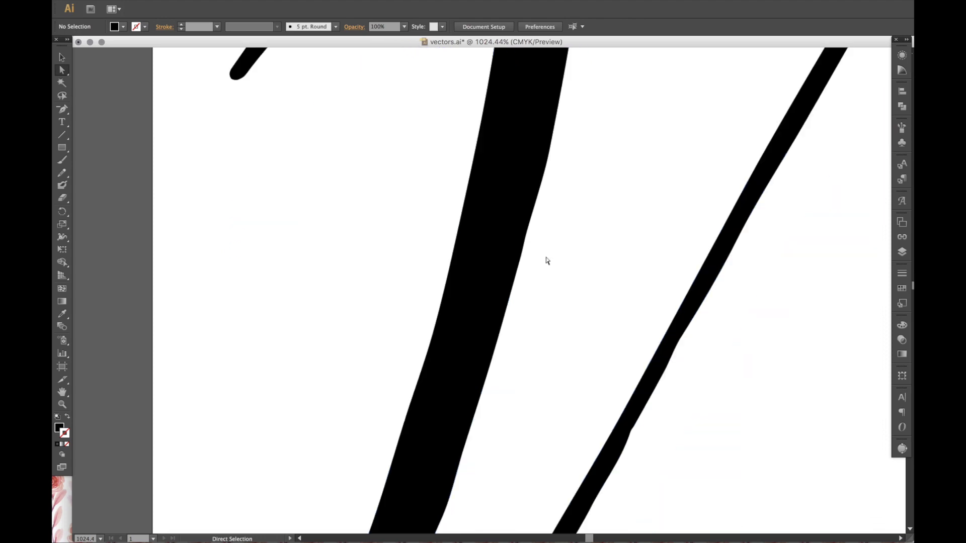
pyautogui.hscroll(-3, 546, 259)
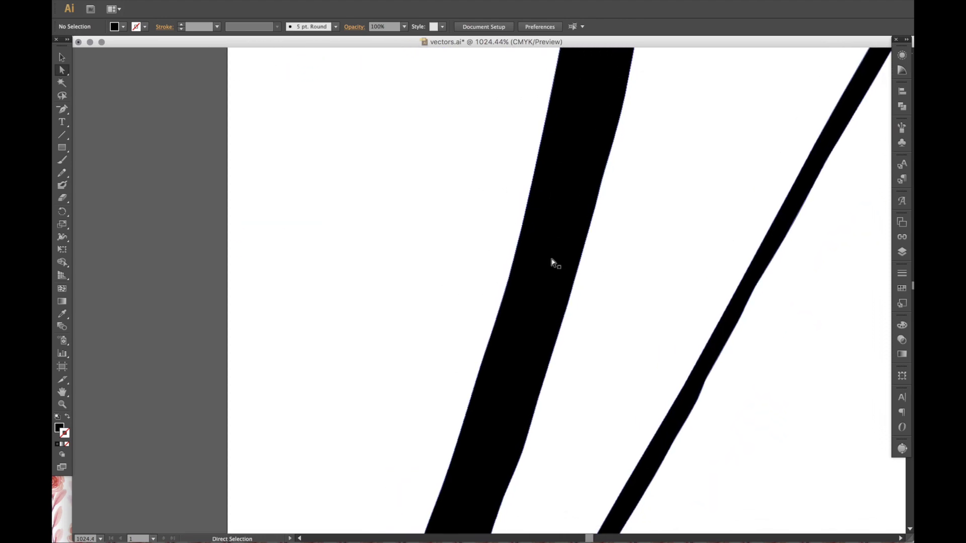
pyautogui.scroll(-5, 559, 265)
pyautogui.click(62, 404)
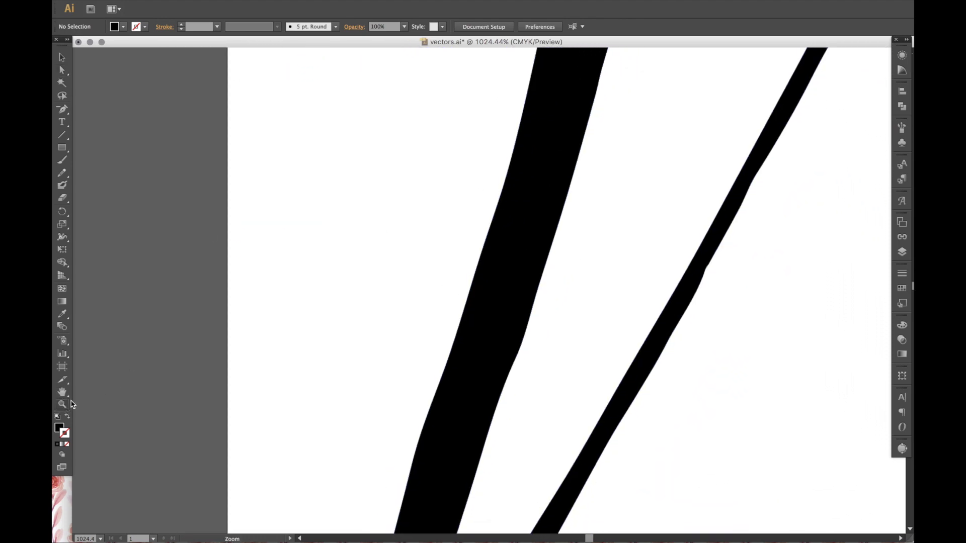
pyautogui.keyDown('alt'); pyautogui.click(576, 241); pyautogui.keyUp('alt')
pyautogui.keyDown('alt'); pyautogui.click(575, 241); pyautogui.keyUp('alt')
pyautogui.hscroll(-4, 504, 239)
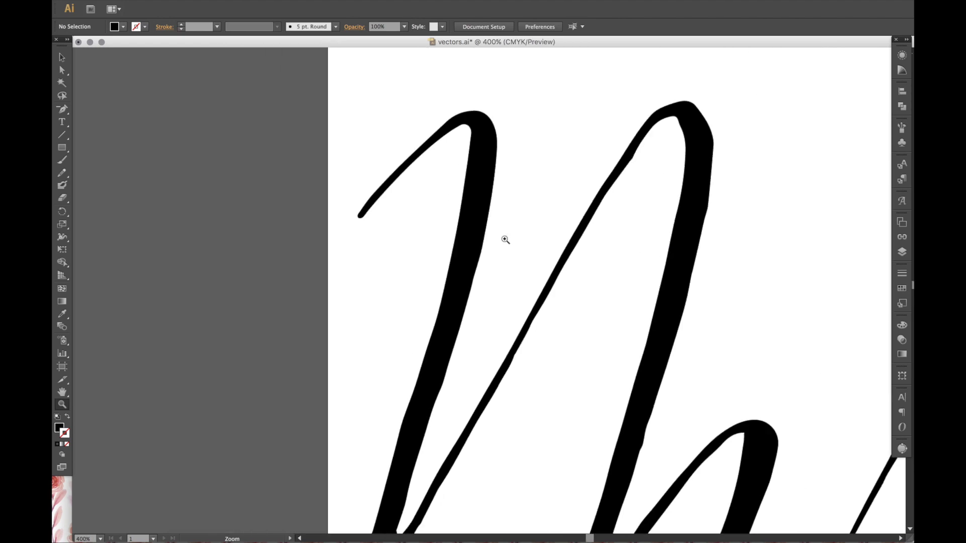
pyautogui.click(478, 263)
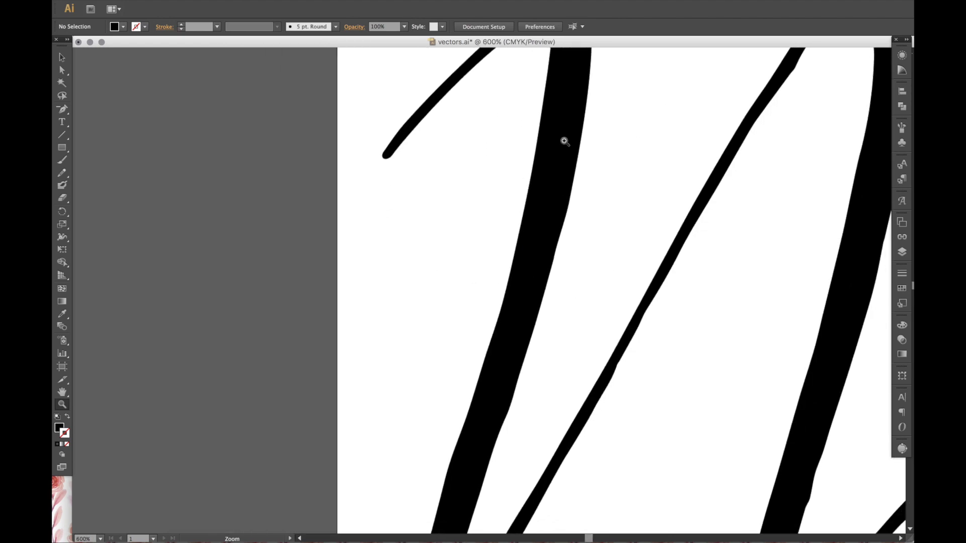
pyautogui.click(60, 79)
pyautogui.click(542, 168)
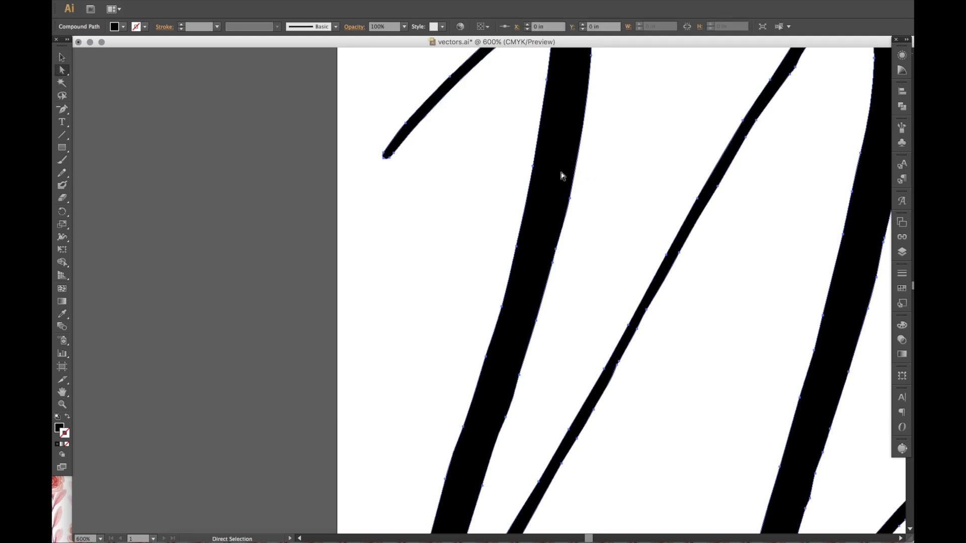
pyautogui.scroll(-3, 589, 224)
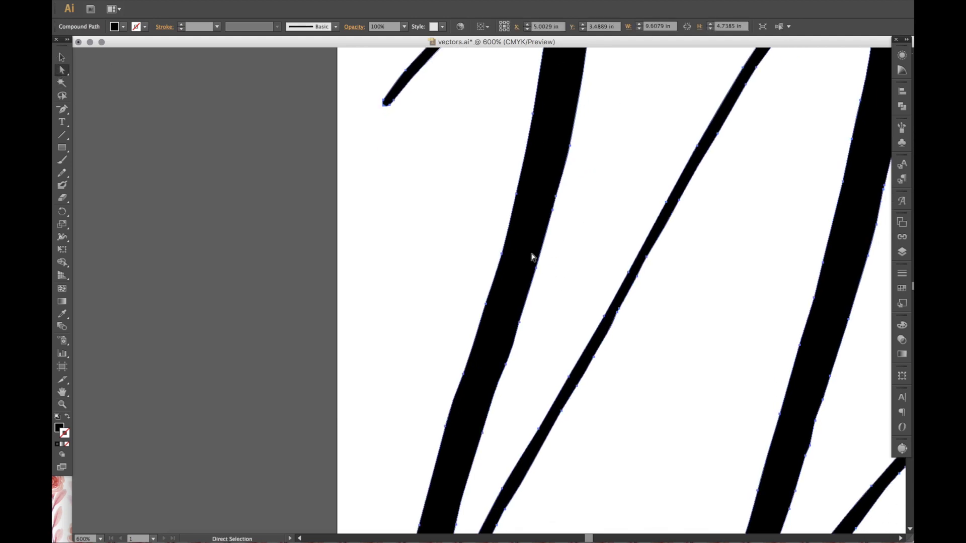
# - Delete seven surplus anchors along the downstroke's left and right edges
pyautogui.click(63, 108)
pyautogui.click(517, 193)
pyautogui.click(506, 252)
pyautogui.click(486, 322)
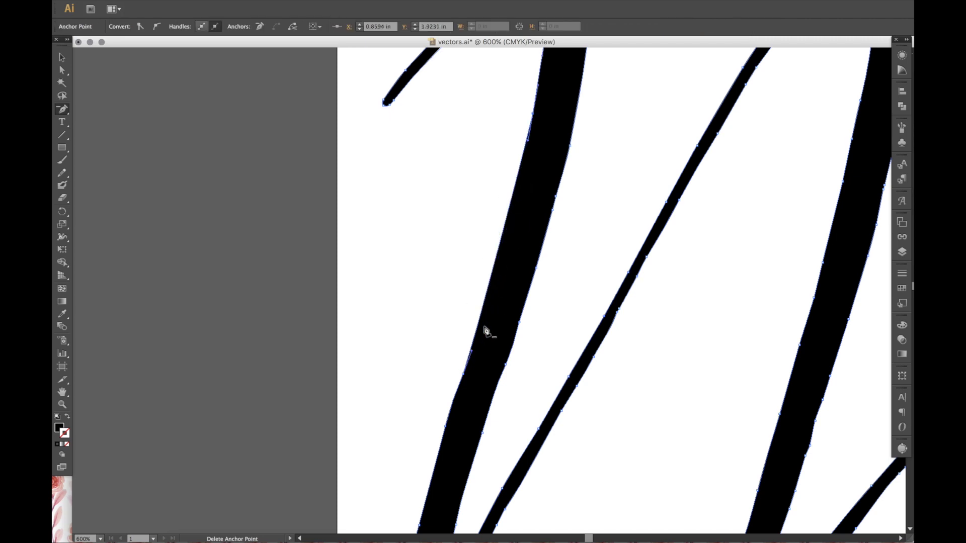
pyautogui.click(463, 374)
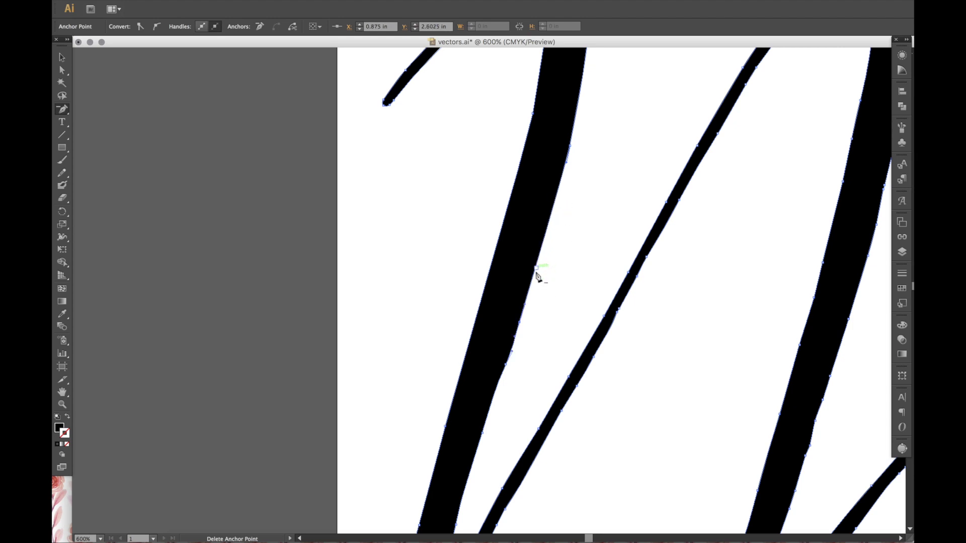
pyautogui.click(521, 324)
pyautogui.click(520, 322)
pyautogui.click(505, 364)
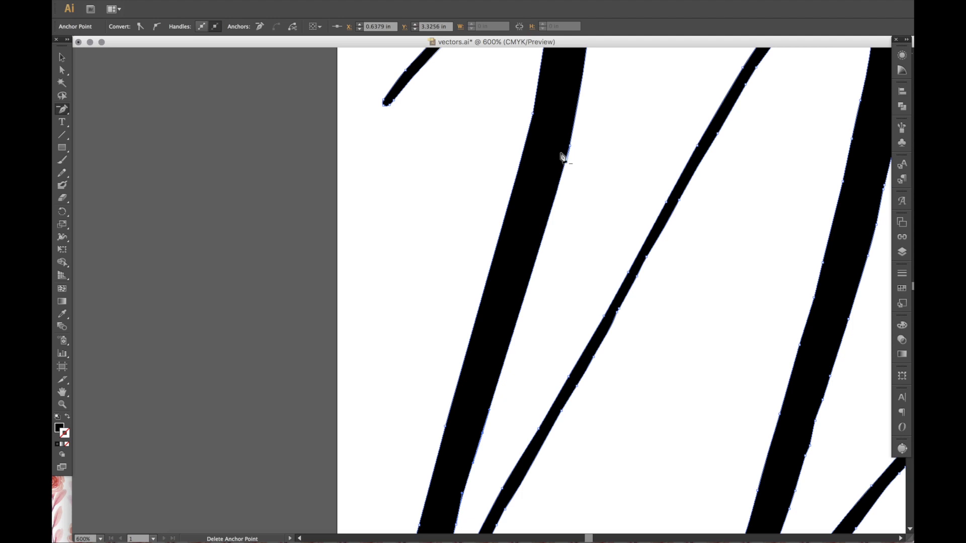
# - Delete four more anchors low on the downstroke's left and inner edges
pyautogui.scroll(-5, 569, 272)
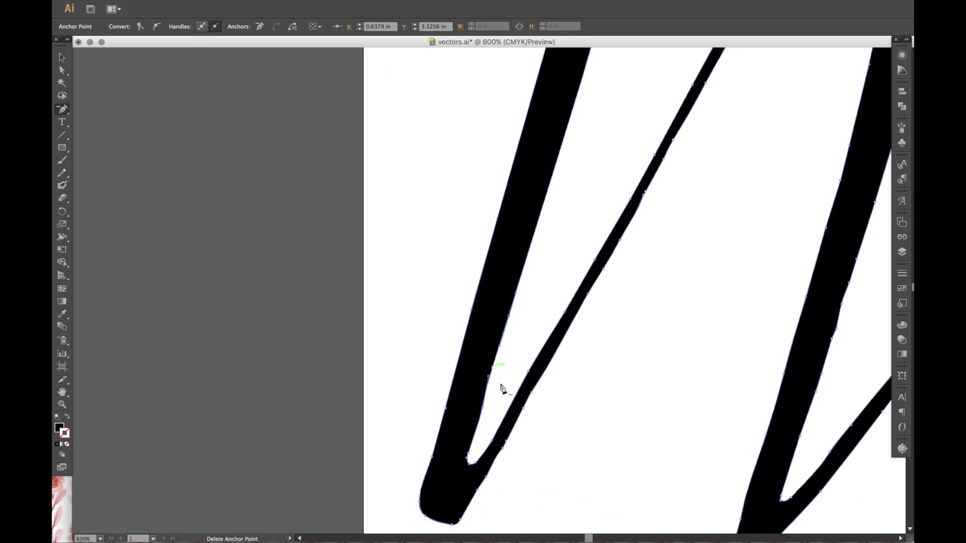
pyautogui.click(509, 316)
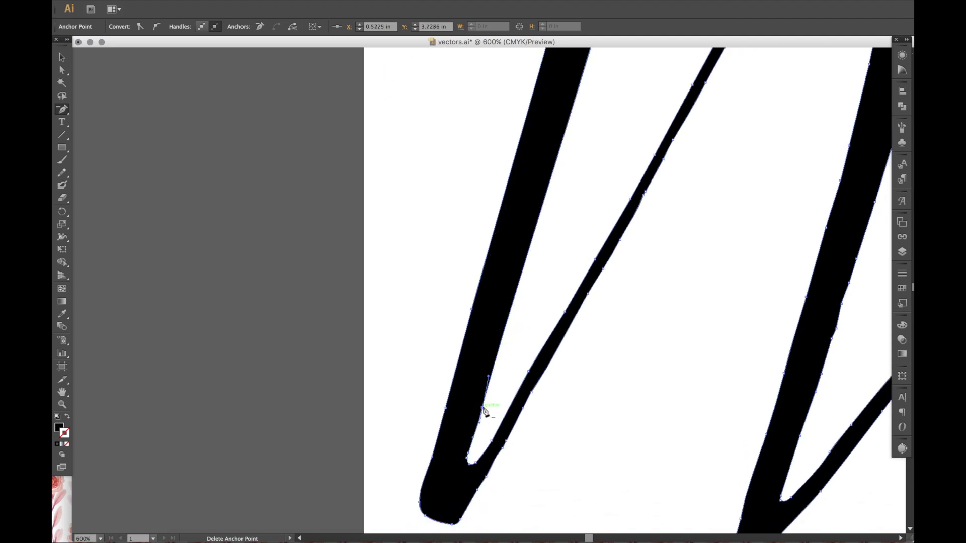
pyautogui.click(484, 409)
pyautogui.click(471, 308)
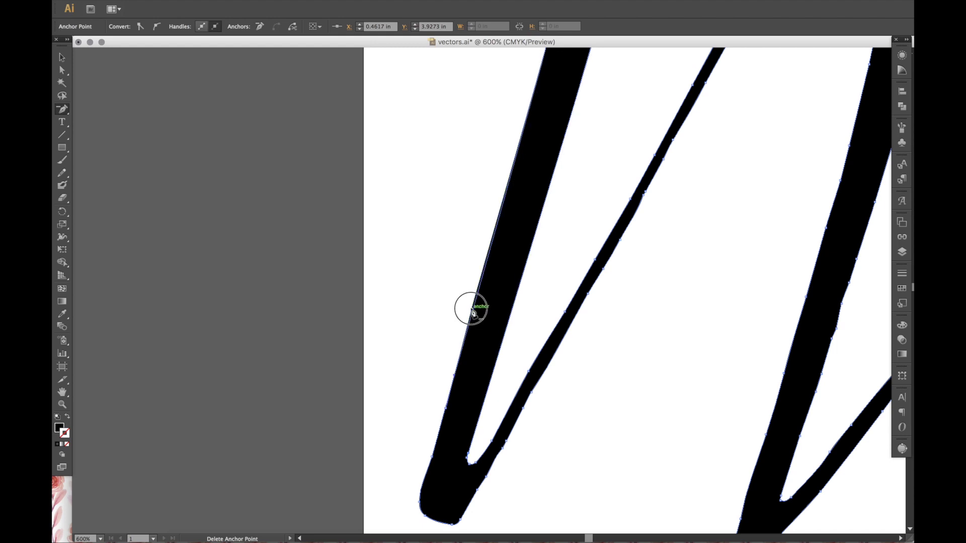
pyautogui.click(447, 409)
pyautogui.scroll(4, 618, 184)
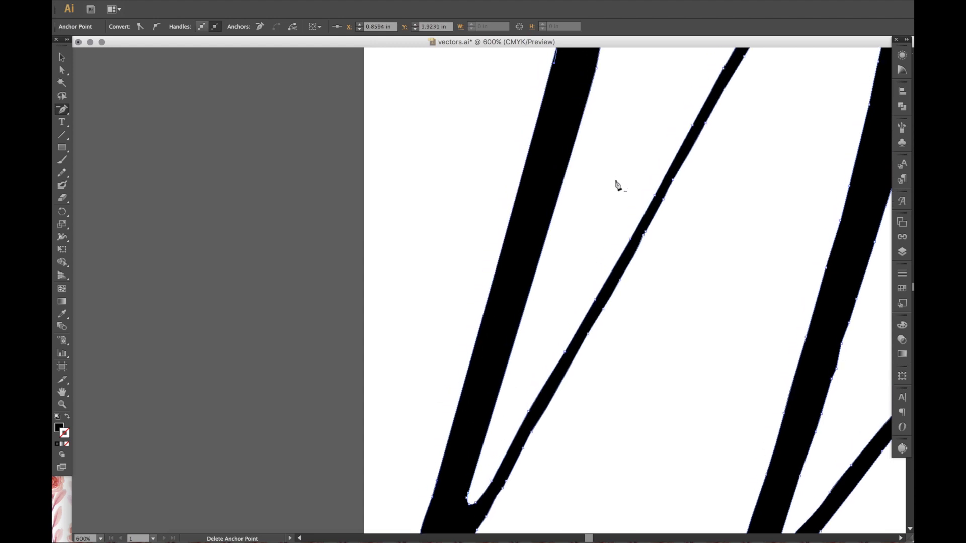
# - Drag anchors on the thick stroke's right and left edges downward to smooth its outline
pyautogui.click(63, 72)
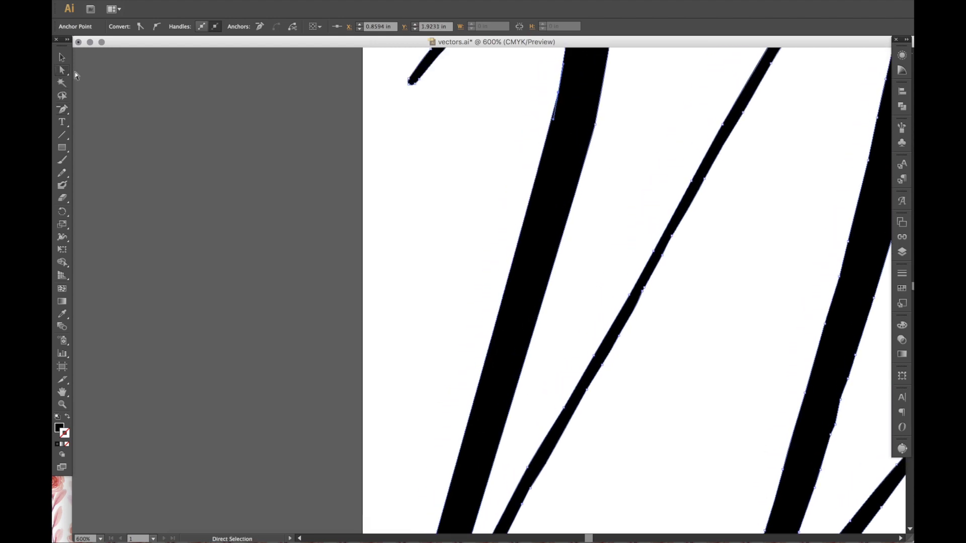
pyautogui.click(596, 126)
pyautogui.scroll(3, 612, 129)
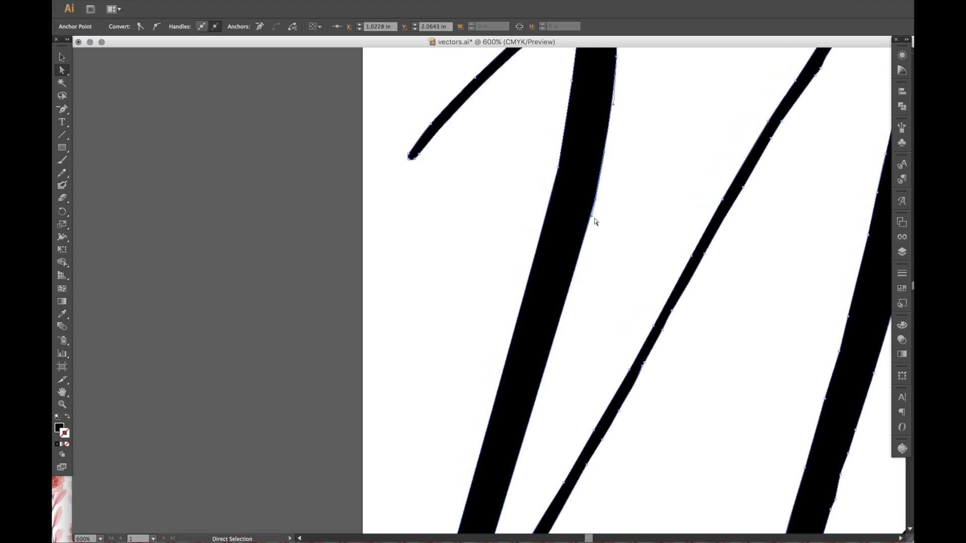
pyautogui.moveTo(592, 219); pyautogui.dragTo(563, 351)
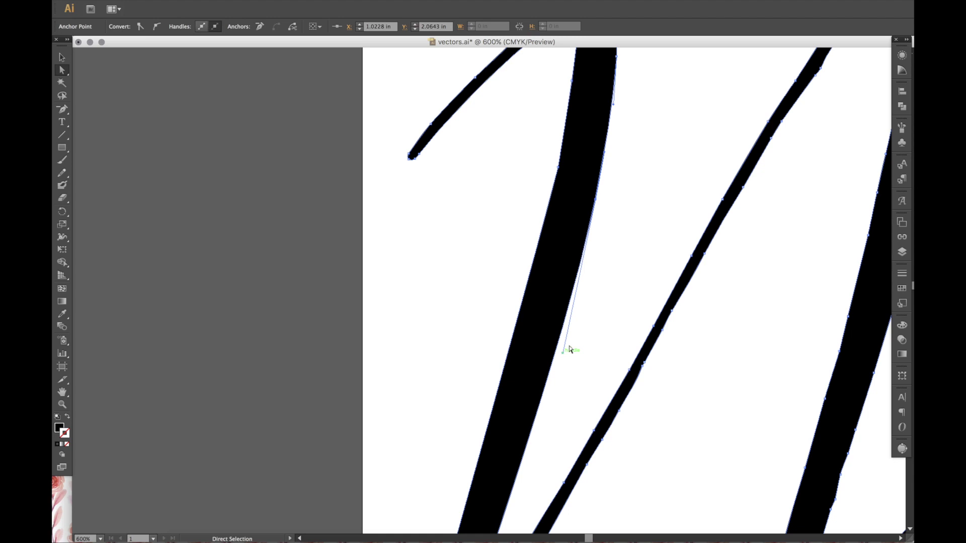
pyautogui.click(560, 168)
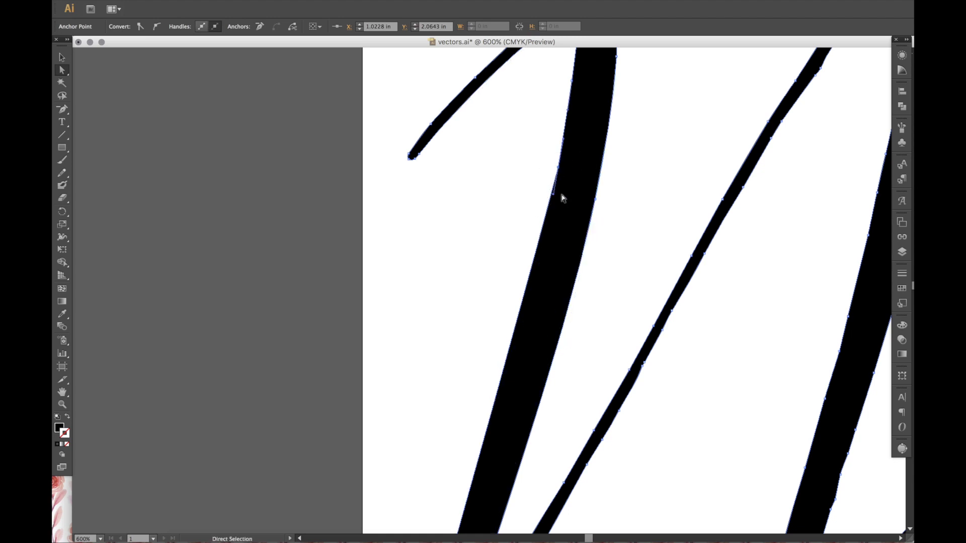
pyautogui.moveTo(553, 195); pyautogui.dragTo(529, 338)
pyautogui.click(574, 322)
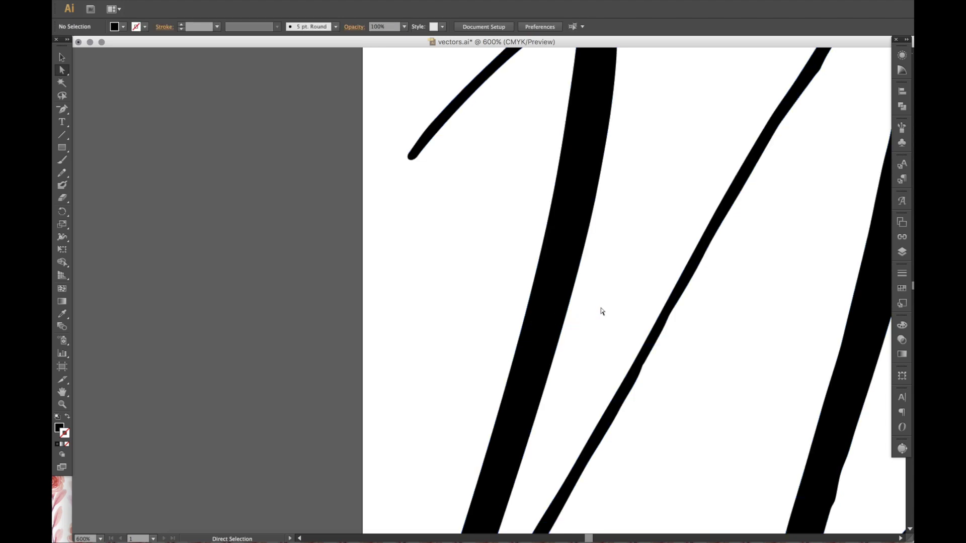
pyautogui.scroll(-10, 602, 311)
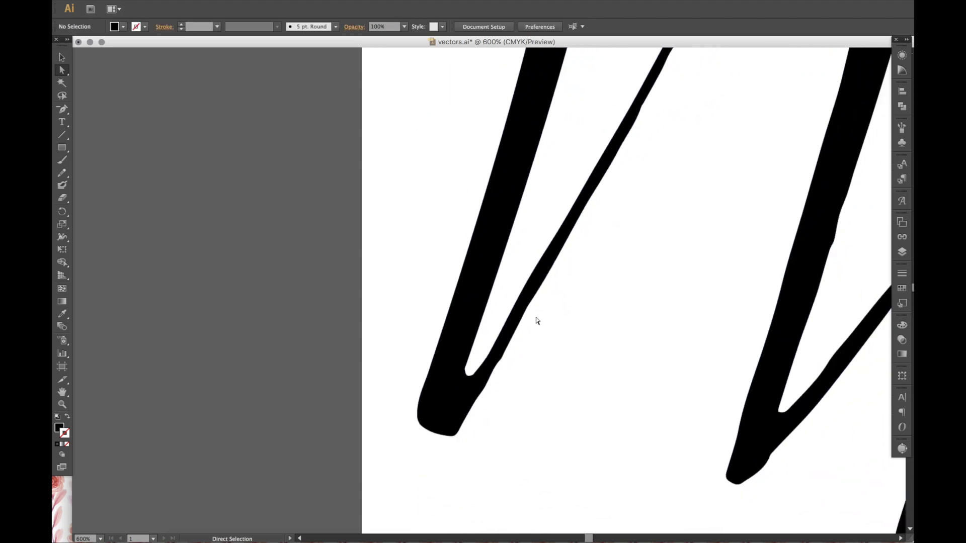
# - Zoom in on the V-shaped join at the strokes' bottom and select the lettering path
pyautogui.hscroll(-3, 536, 321)
pyautogui.click(62, 403)
pyautogui.click(520, 364)
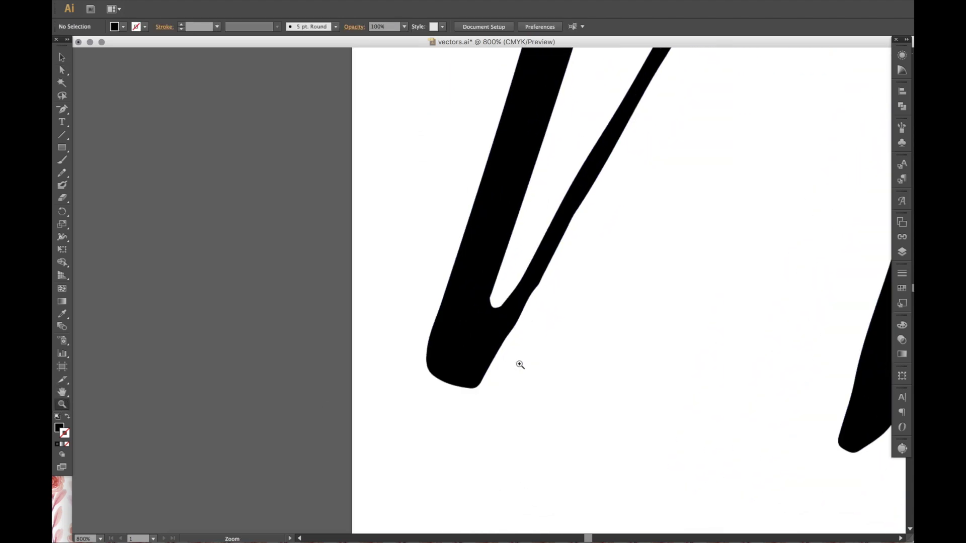
pyautogui.scroll(2, 520, 364)
pyautogui.press('a')
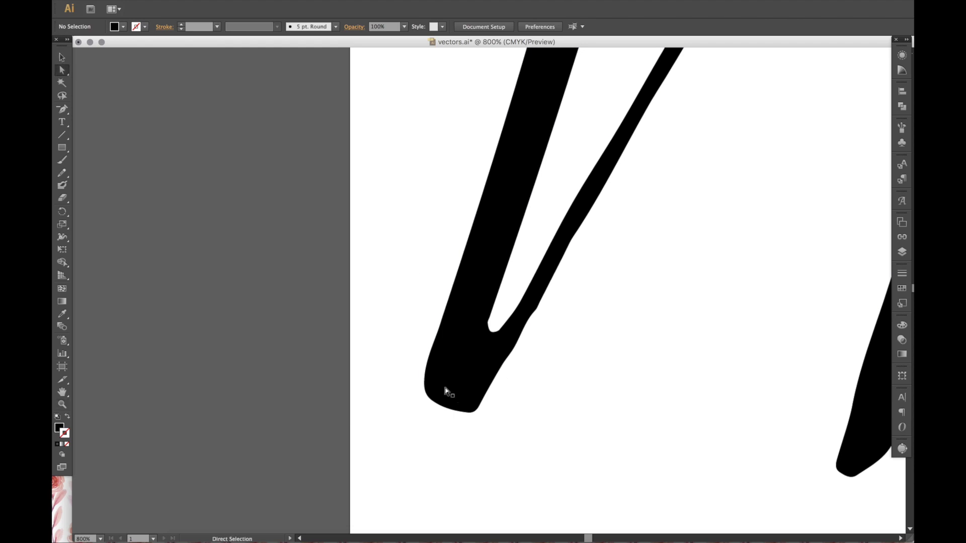
pyautogui.click(448, 390)
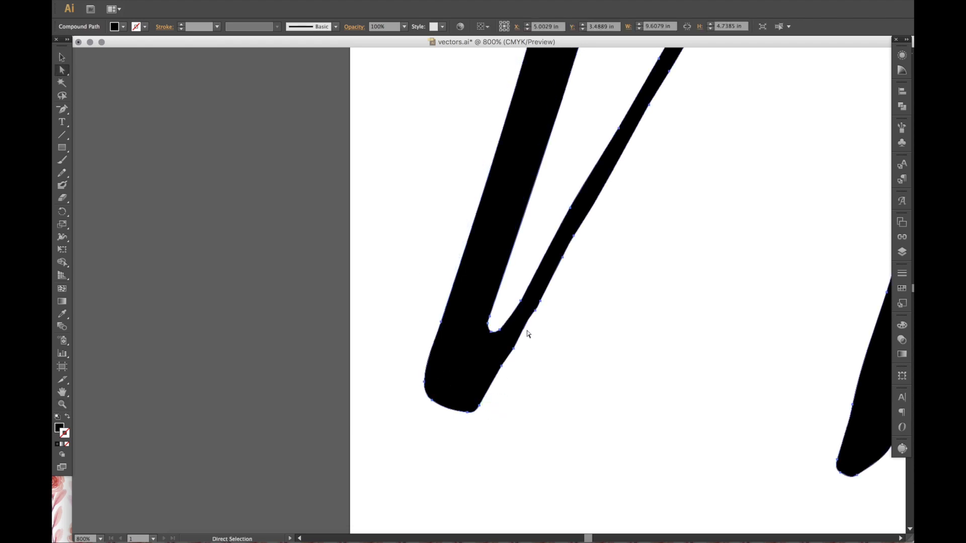
pyautogui.click(621, 372)
pyautogui.click(496, 331)
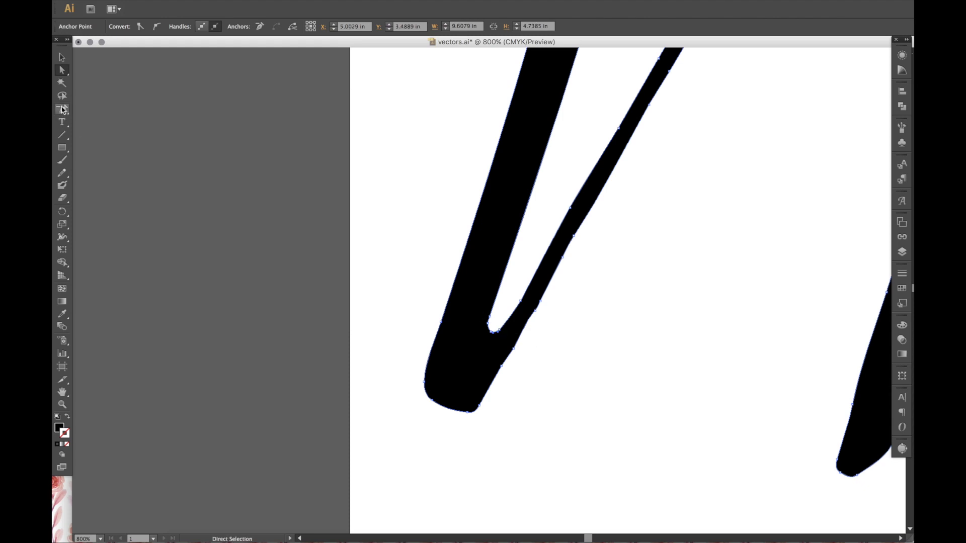
# - Delete two anchors at the V's inner corner and reshape the curve at its tip
pyautogui.press('-')
pyautogui.click(500, 333)
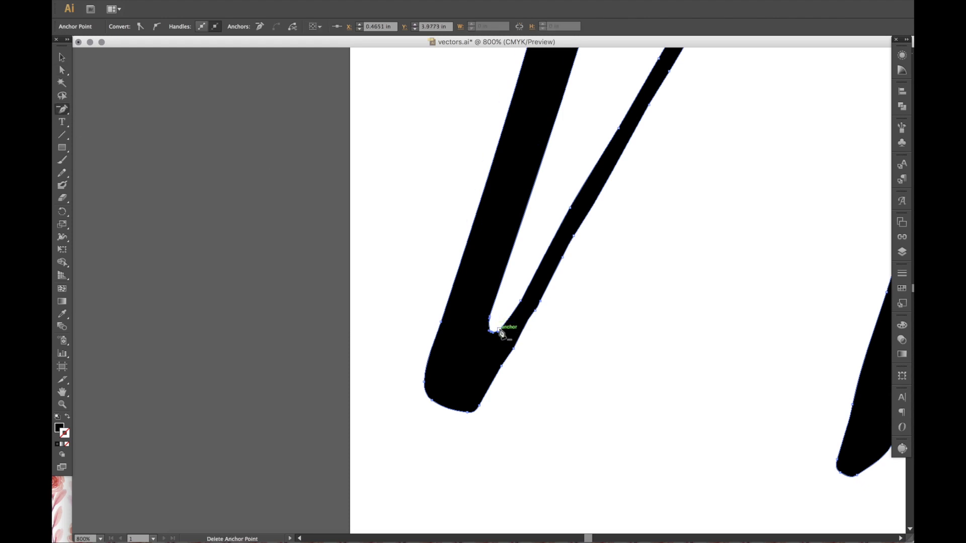
pyautogui.click(501, 332)
pyautogui.click(67, 73)
pyautogui.moveTo(489, 333); pyautogui.dragTo(497, 340)
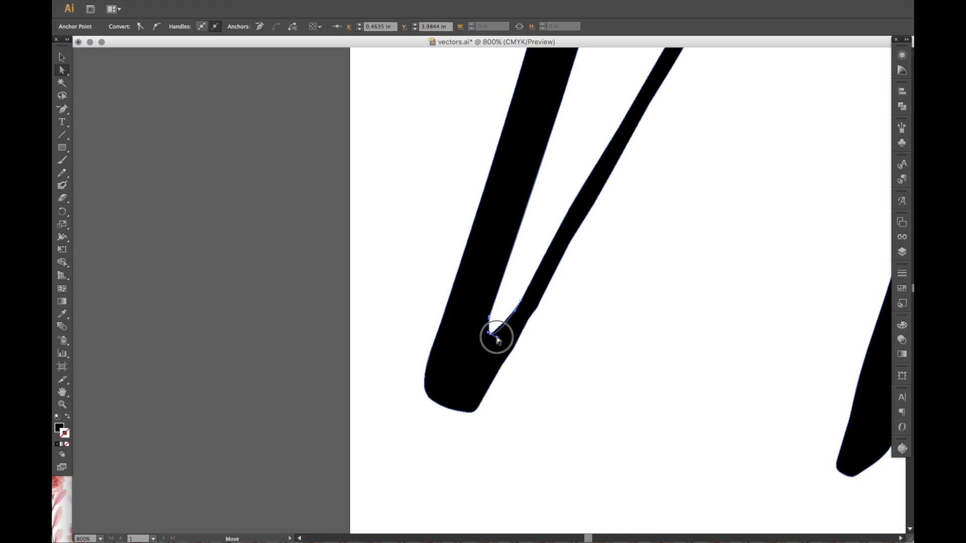
pyautogui.moveTo(496, 338); pyautogui.dragTo(486, 332)
pyautogui.click(569, 347)
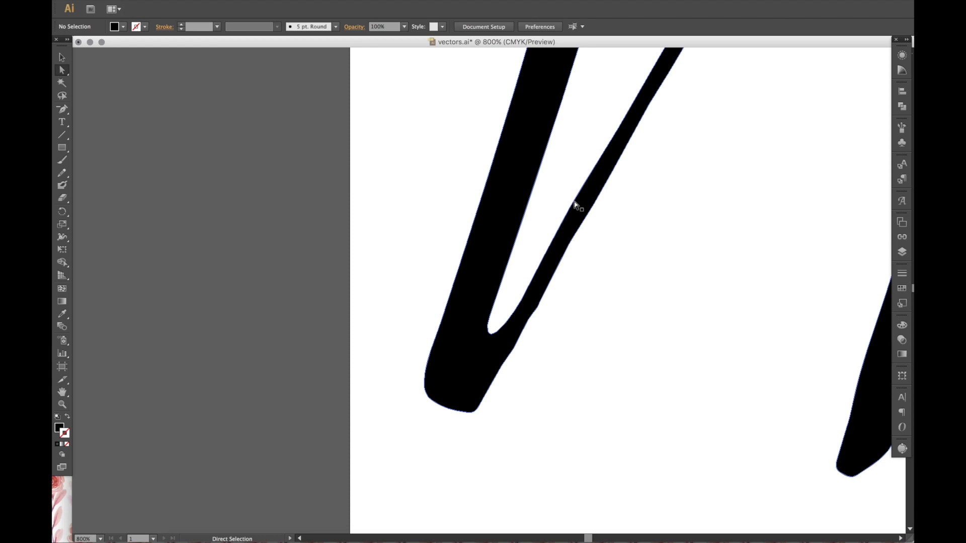
# - Remove two extra anchors on the V's right edge and nudge the bottom corner anchor into place
pyautogui.click(455, 393)
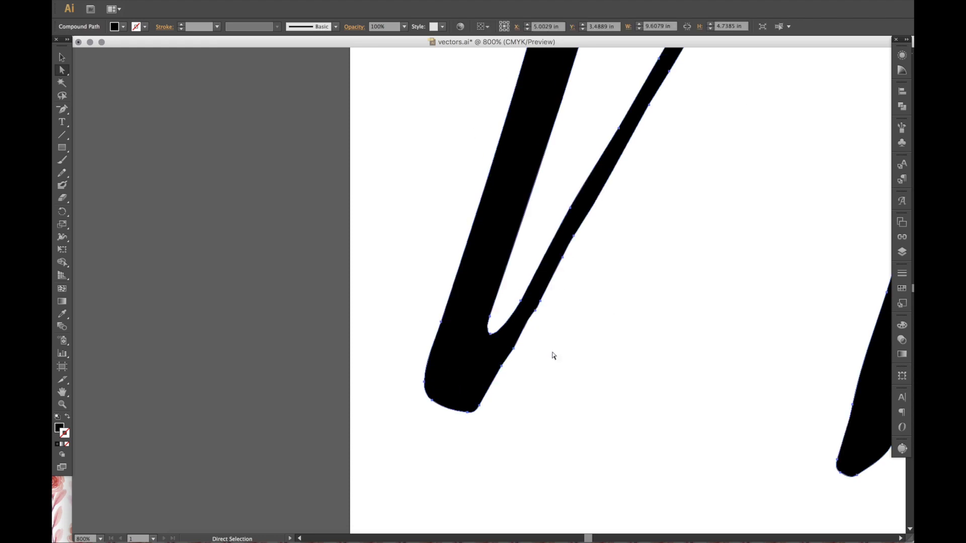
pyautogui.click(491, 433)
pyautogui.click(468, 401)
pyautogui.click(478, 411)
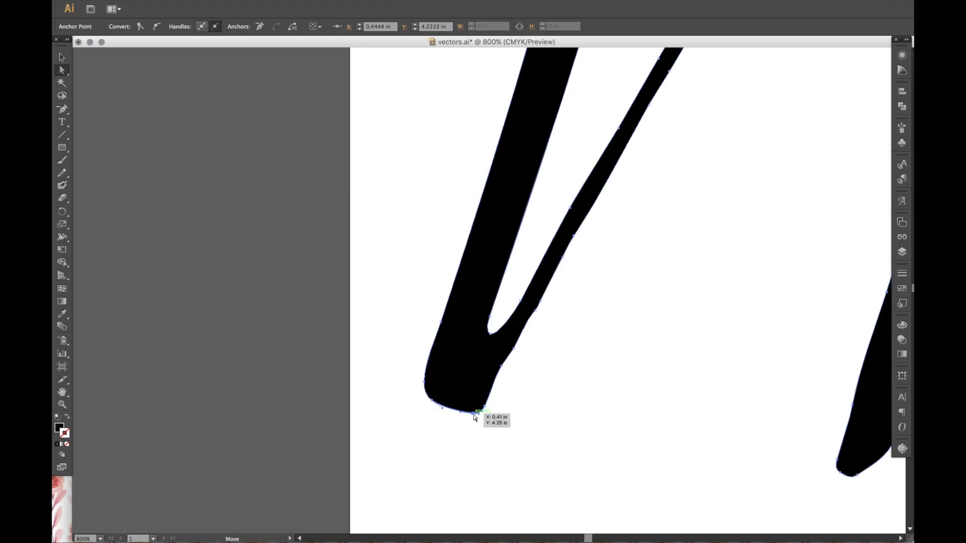
pyautogui.click(520, 385)
pyautogui.click(69, 112)
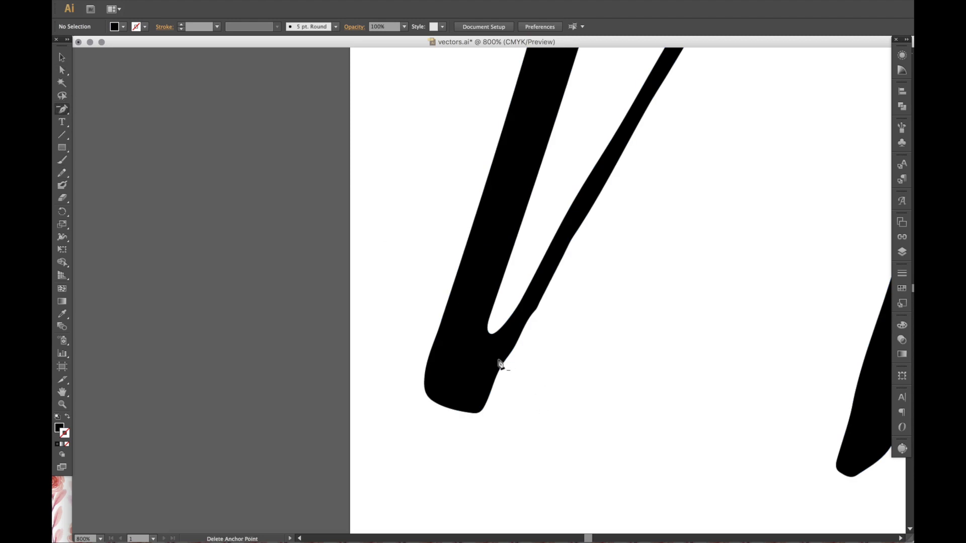
pyautogui.click(501, 364)
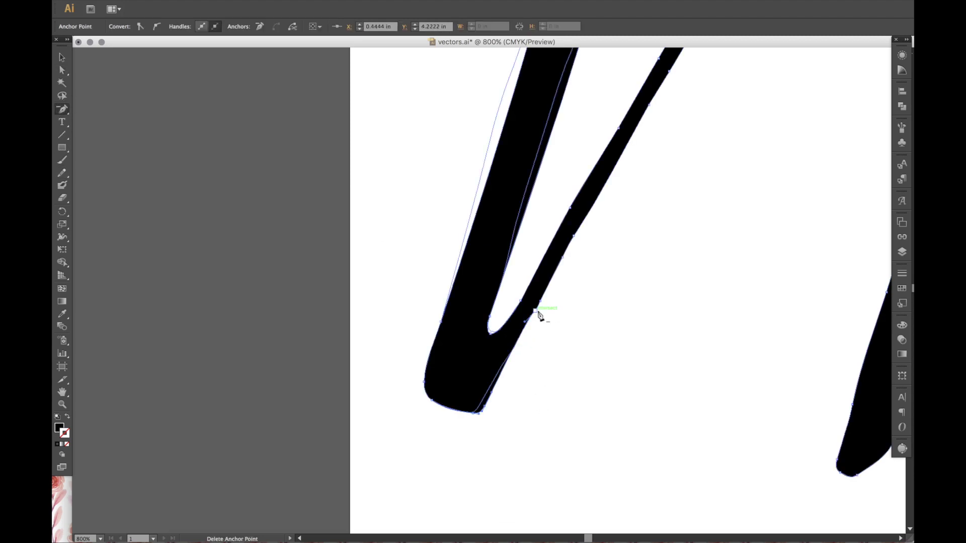
pyautogui.click(536, 311)
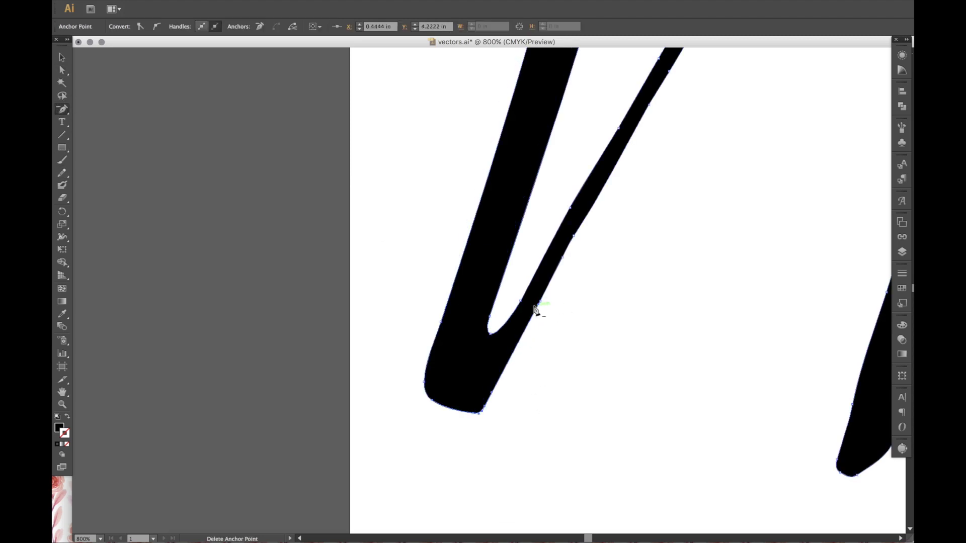
pyautogui.click(62, 71)
pyautogui.moveTo(484, 406); pyautogui.dragTo(490, 409)
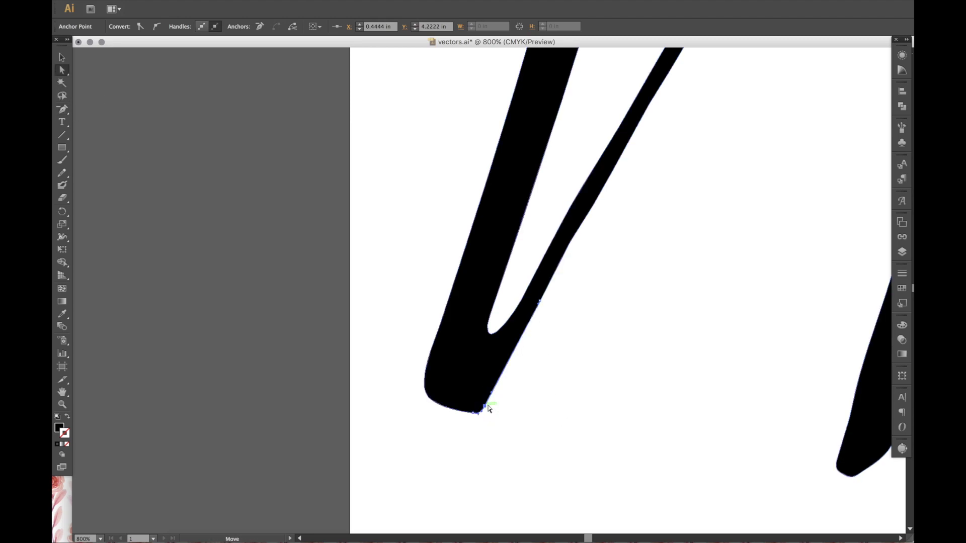
pyautogui.click(533, 393)
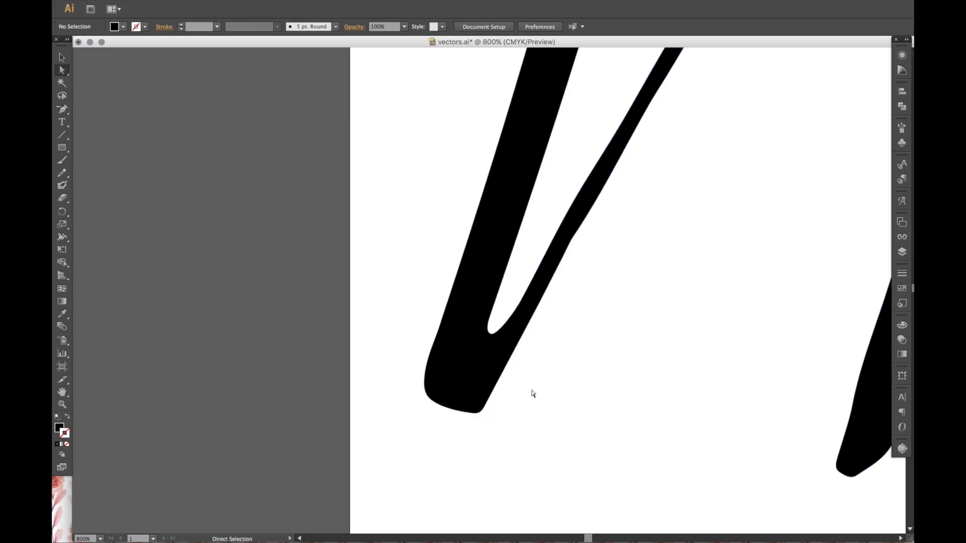
# - Pan up along the strokes and select the thin stroke's path
pyautogui.click(586, 209)
pyautogui.hscroll(2, 619, 217)
pyautogui.click(618, 215)
pyautogui.scroll(3, 619, 213)
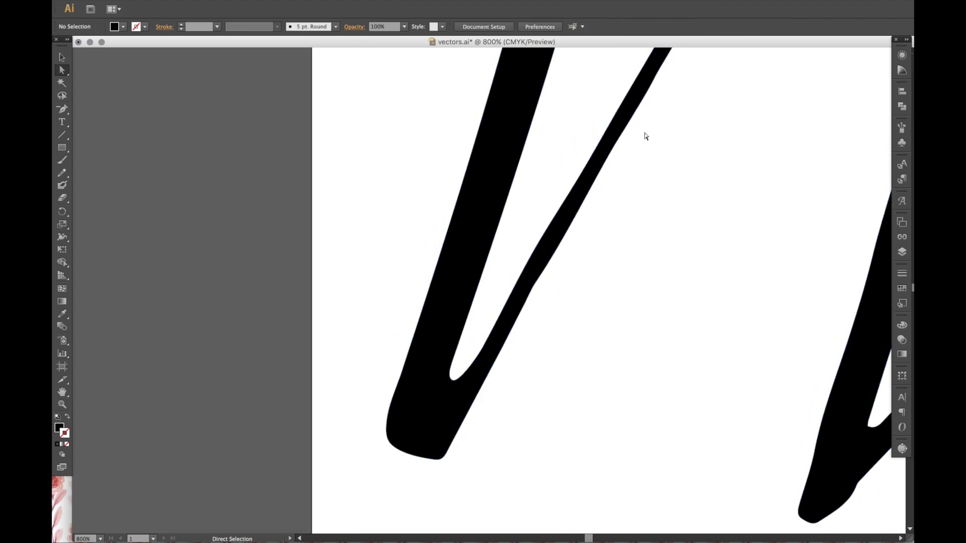
pyautogui.scroll(5, 641, 145)
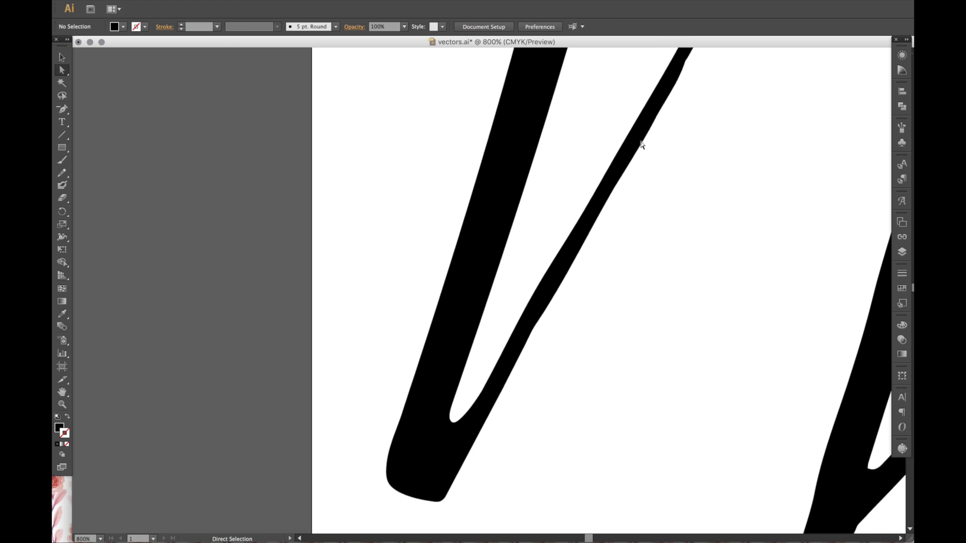
pyautogui.click(535, 349)
# - Delete an extra anchor on the m's thin middle diagonal stroke
pyautogui.scroll(5, 688, 300)
pyautogui.hscroll(3, 689, 300)
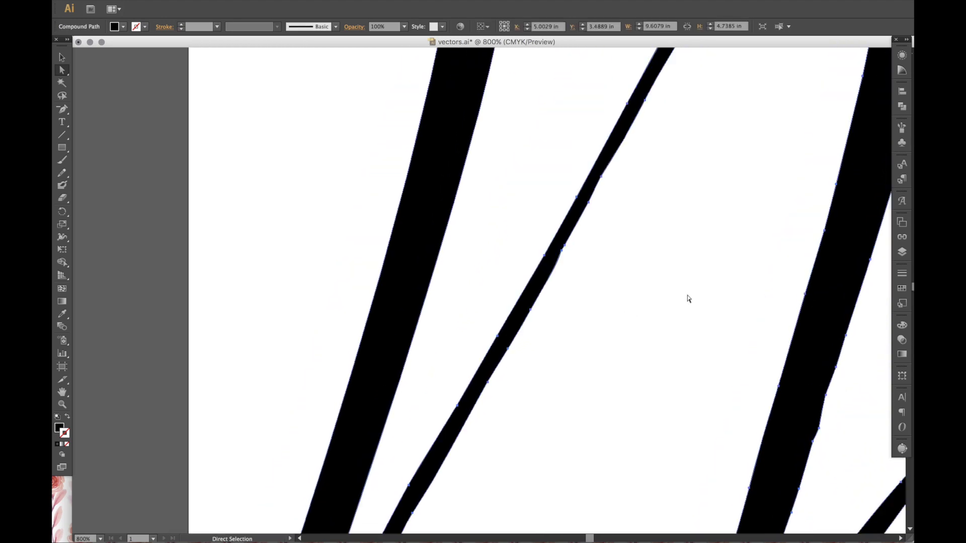
pyautogui.click(611, 281)
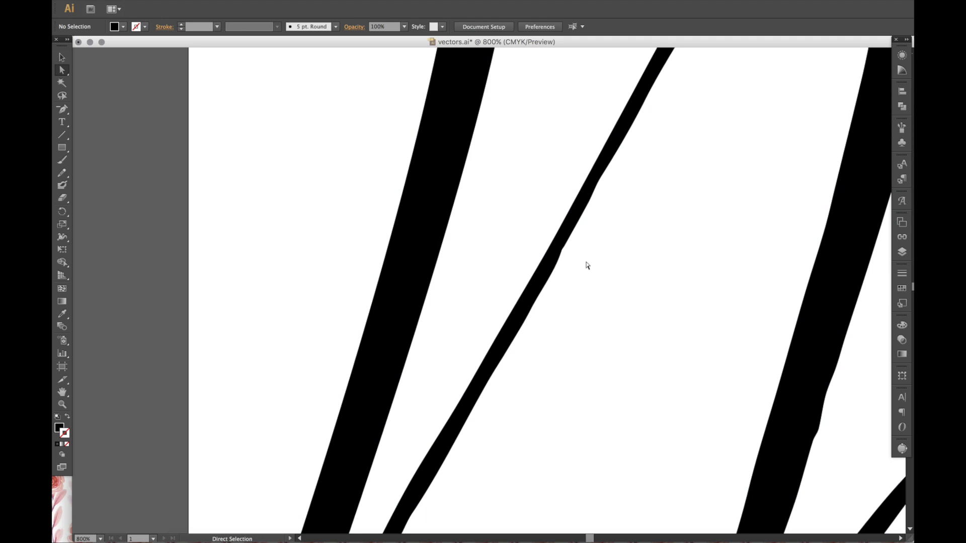
pyautogui.click(59, 111)
pyautogui.keyDown('ctrl'); pyautogui.click(557, 252); pyautogui.keyUp('ctrl')
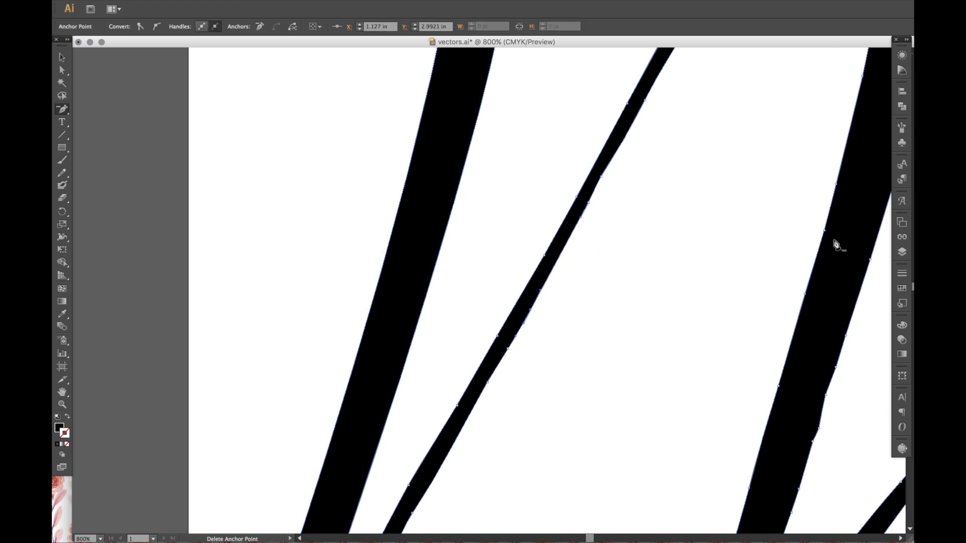
pyautogui.click(62, 70)
pyautogui.click(705, 277)
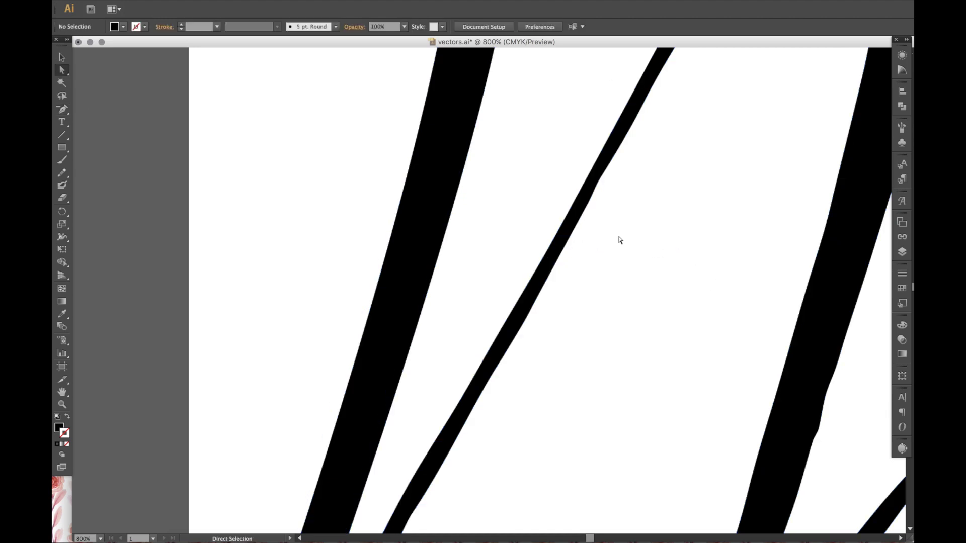
pyautogui.scroll(3, 637, 128)
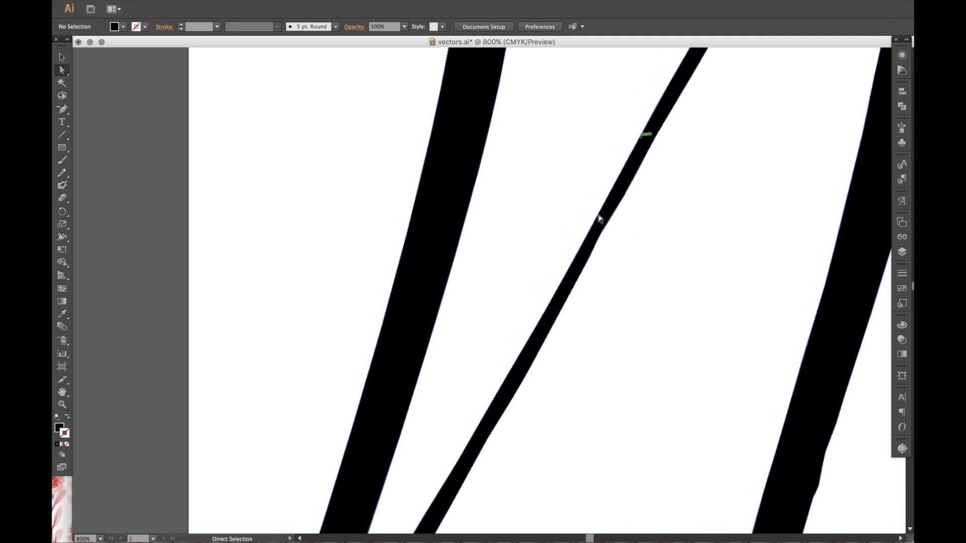
pyautogui.click(606, 228)
pyautogui.click(60, 111)
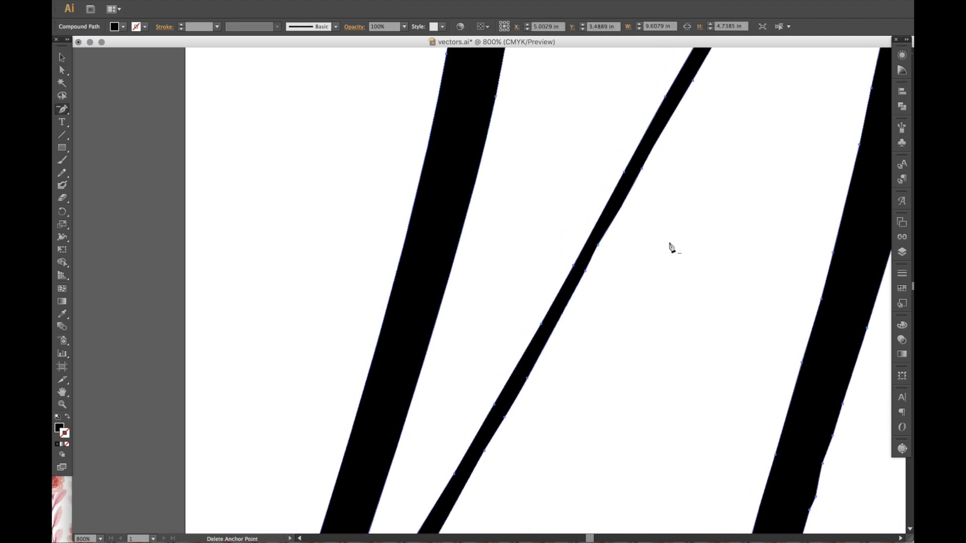
pyautogui.click(598, 247)
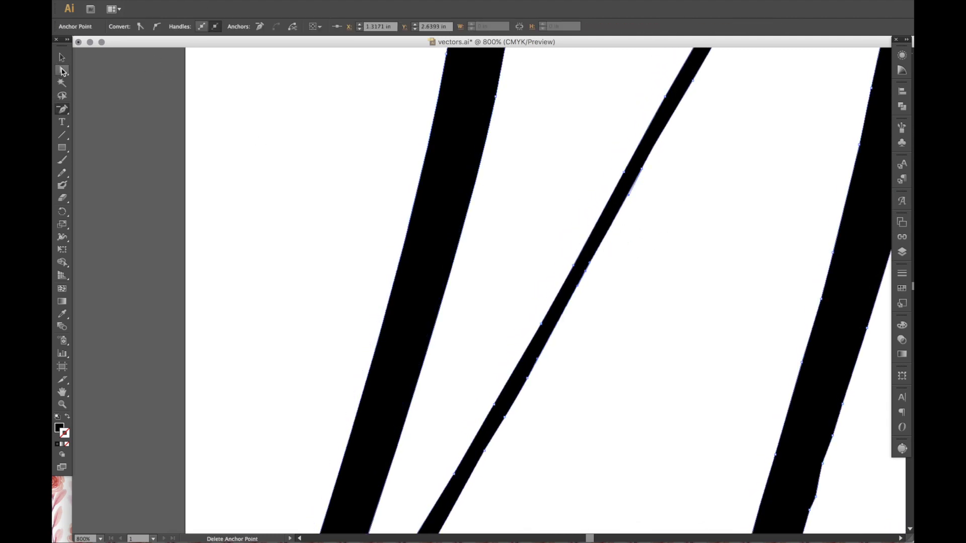
pyautogui.click(62, 70)
pyautogui.click(498, 141)
# - Scroll up and right until the tops of the first two arches are visible
pyautogui.scroll(5, 535, 129)
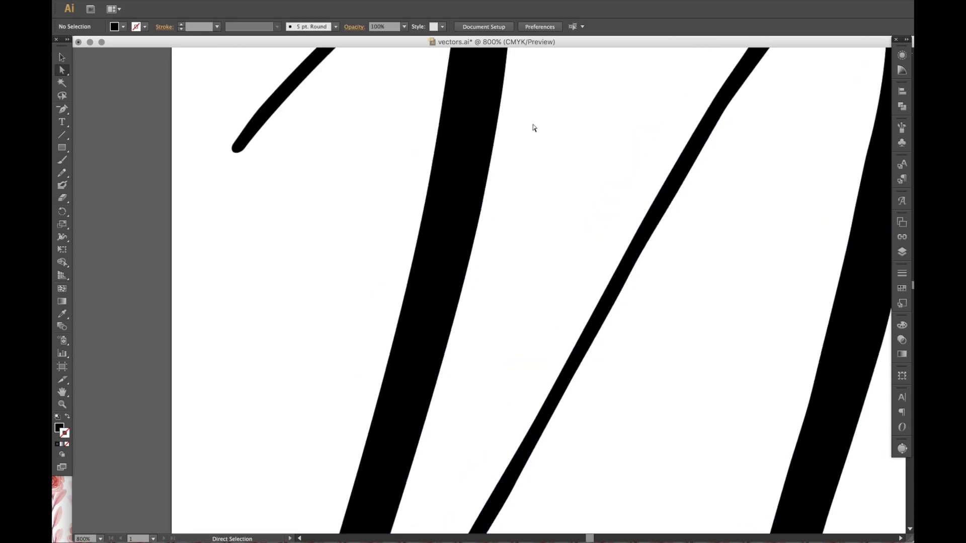
pyautogui.hscroll(5, 534, 128)
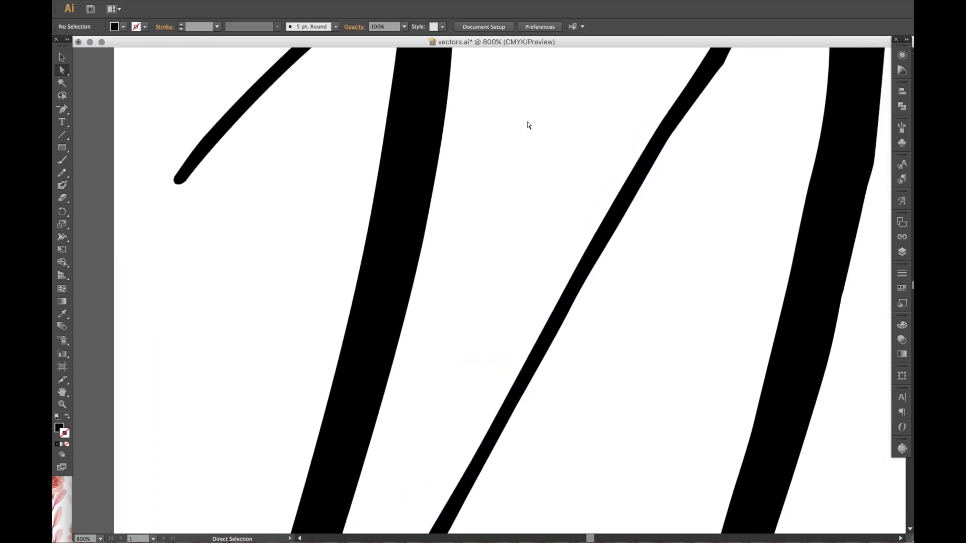
pyautogui.scroll(3, 534, 128)
pyautogui.hscroll(3, 732, 145)
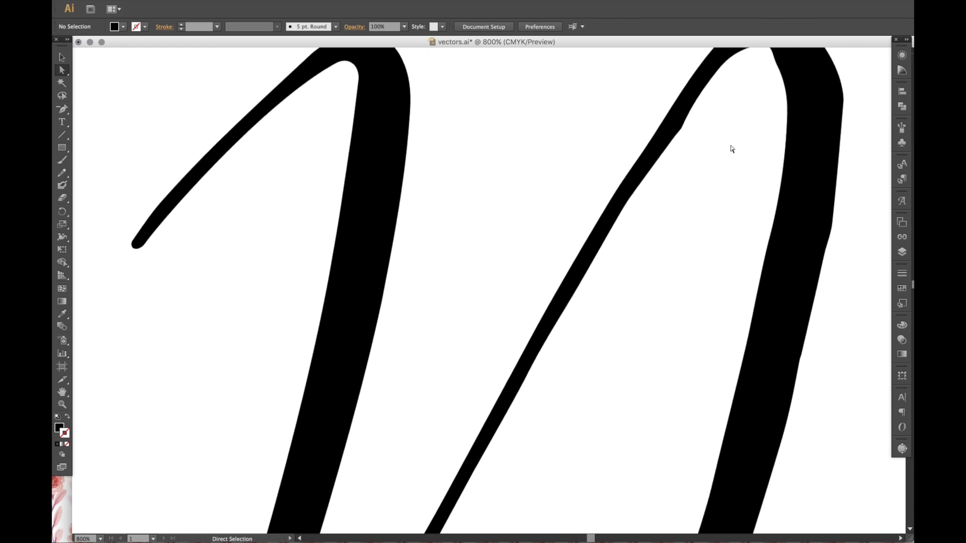
pyautogui.scroll(2, 729, 150)
# - Delete the extra anchor causing a bump on the second arch's thin upstroke
pyautogui.scroll(4, 729, 150)
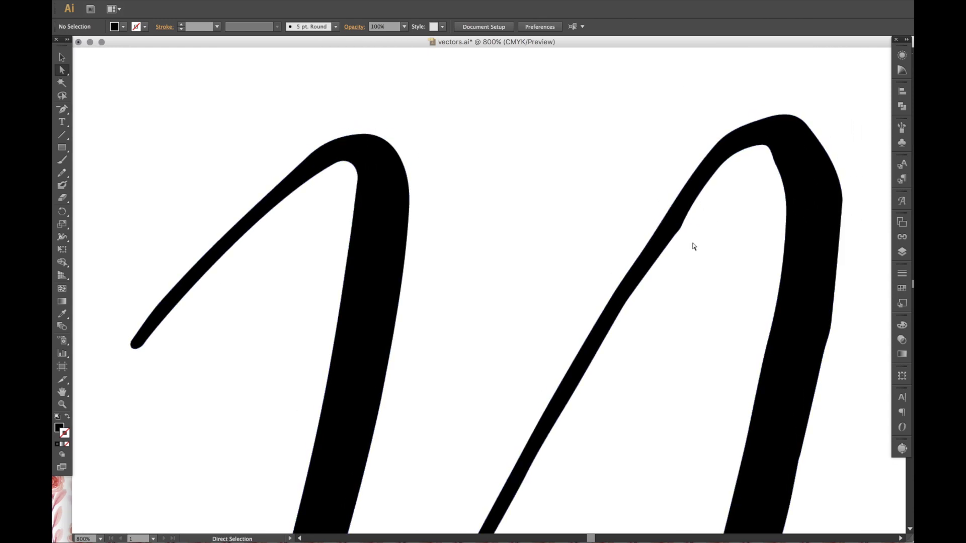
pyautogui.click(681, 230)
pyautogui.press('p')
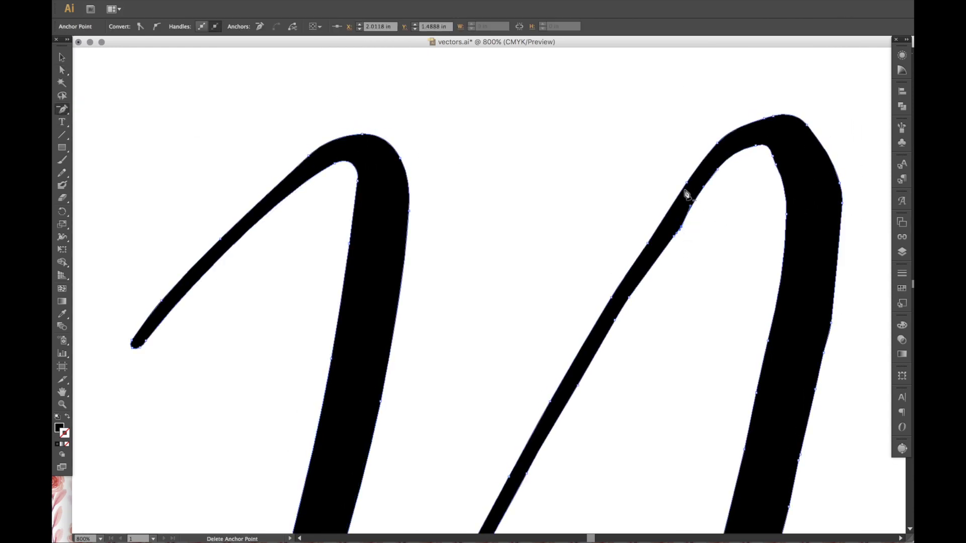
pyautogui.click(682, 229)
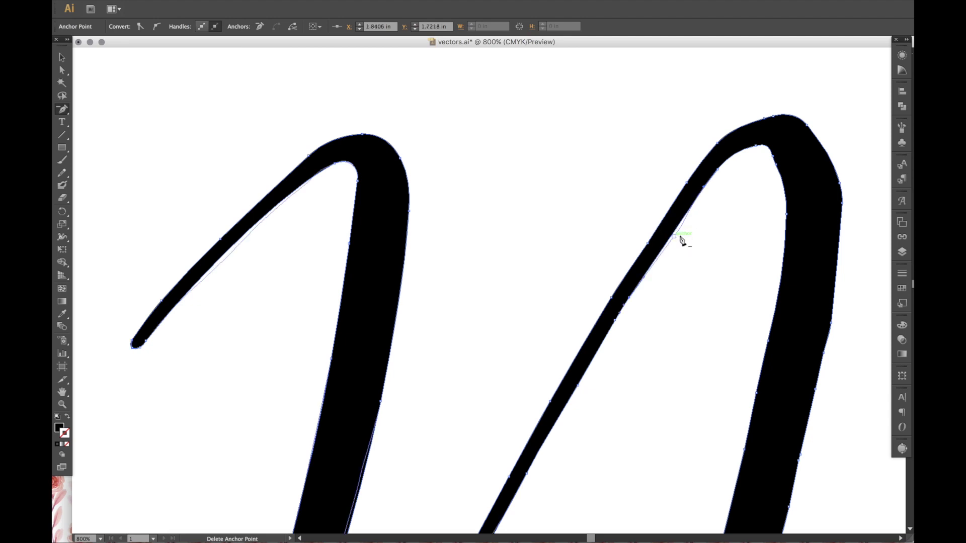
pyautogui.click(63, 71)
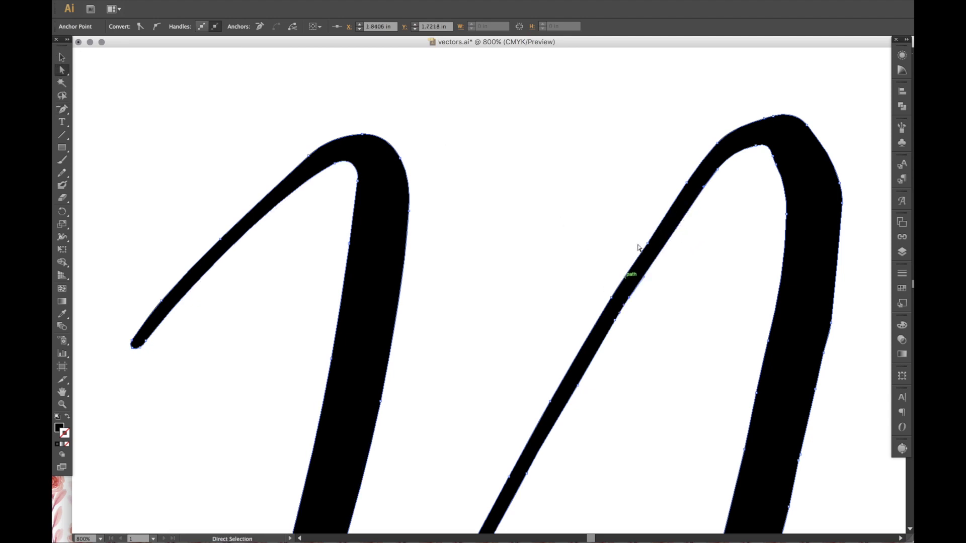
pyautogui.click(710, 261)
# - Reselect the letter outline and nudge a point at the second arch's peak
pyautogui.hscroll(2, 723, 251)
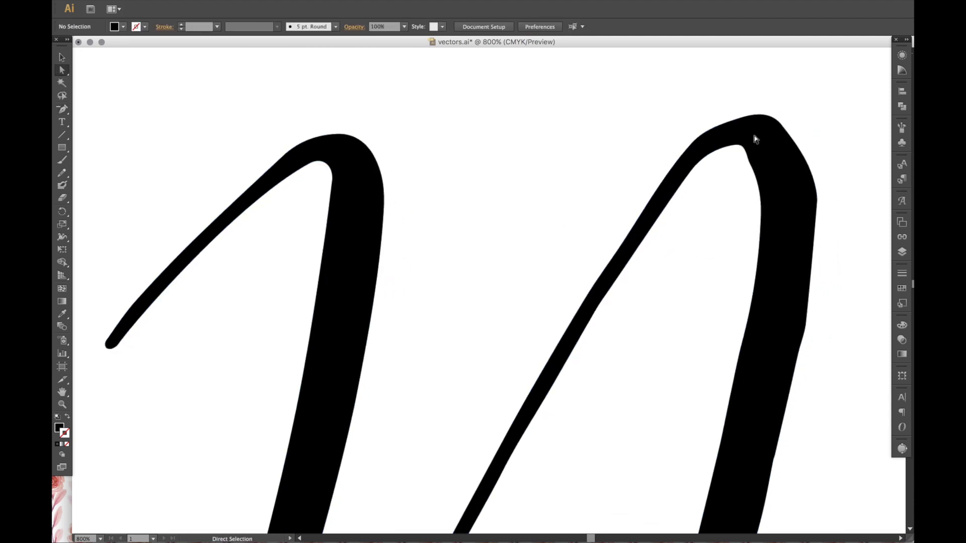
pyautogui.click(749, 123)
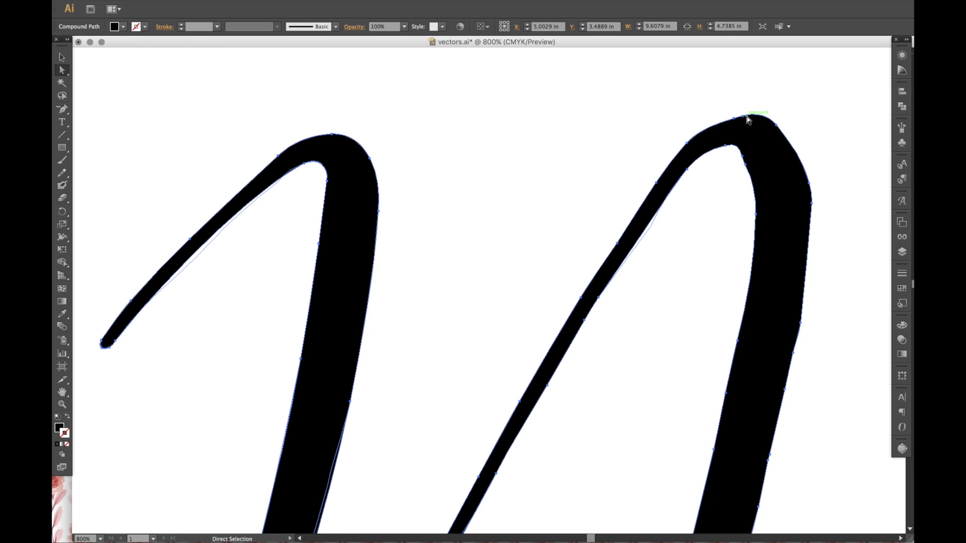
pyautogui.moveTo(748, 120); pyautogui.dragTo(748, 120)
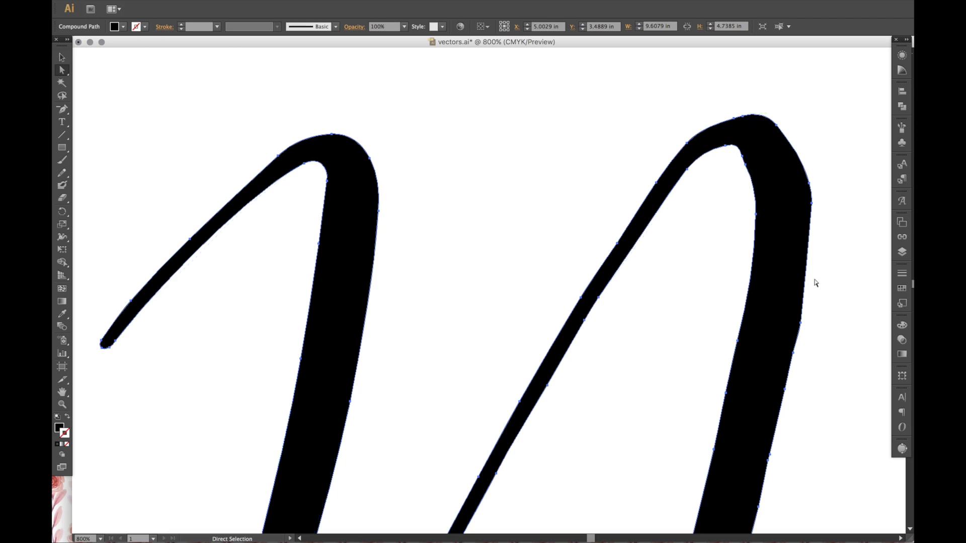
pyautogui.rightClick(899, 451)
pyautogui.click(900, 452)
pyautogui.click(902, 448)
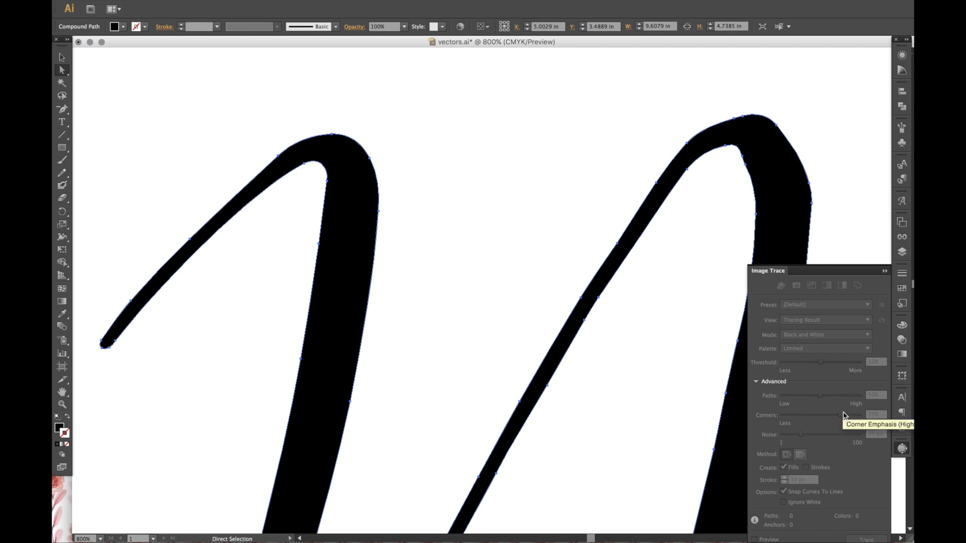
pyautogui.click(884, 271)
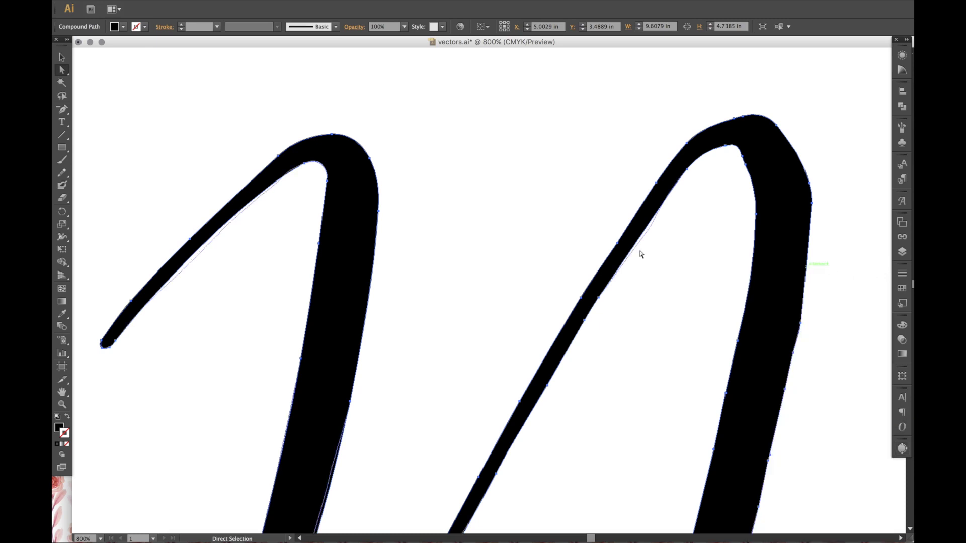
# - Shift the second arch's top point right, delete a redundant peak point, and pull its handle to round the top
pyautogui.click(742, 119)
pyautogui.moveTo(742, 118); pyautogui.dragTo(767, 112)
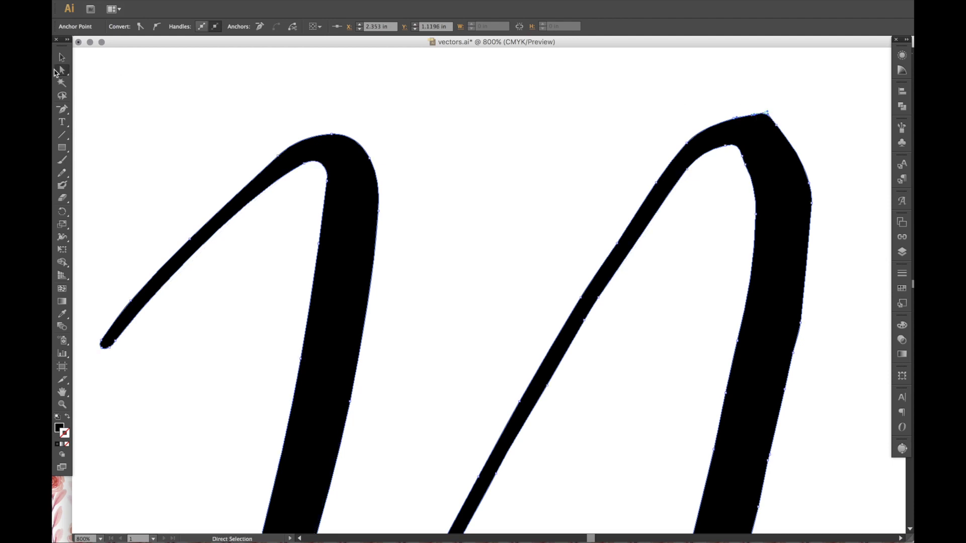
pyautogui.click(776, 124)
pyautogui.press('-')
pyautogui.click(777, 125)
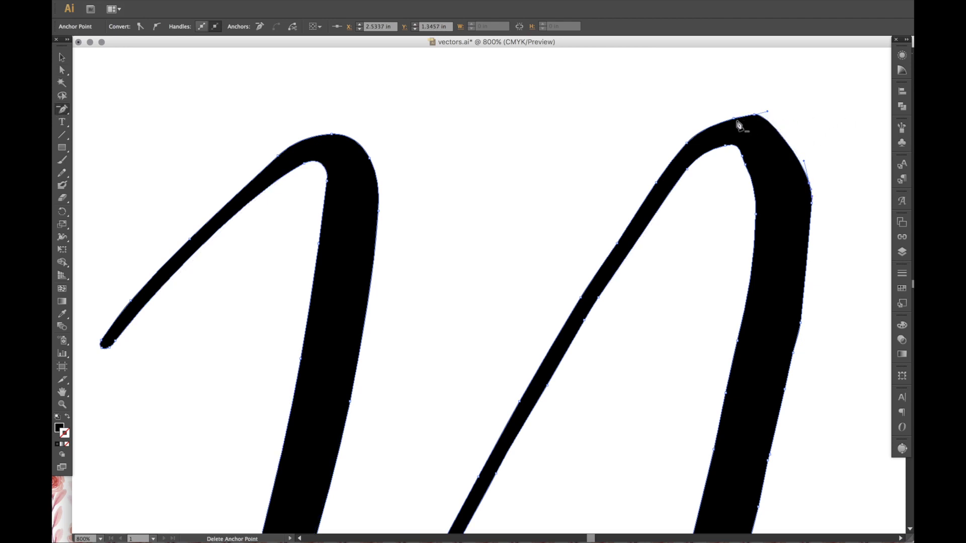
pyautogui.click(62, 70)
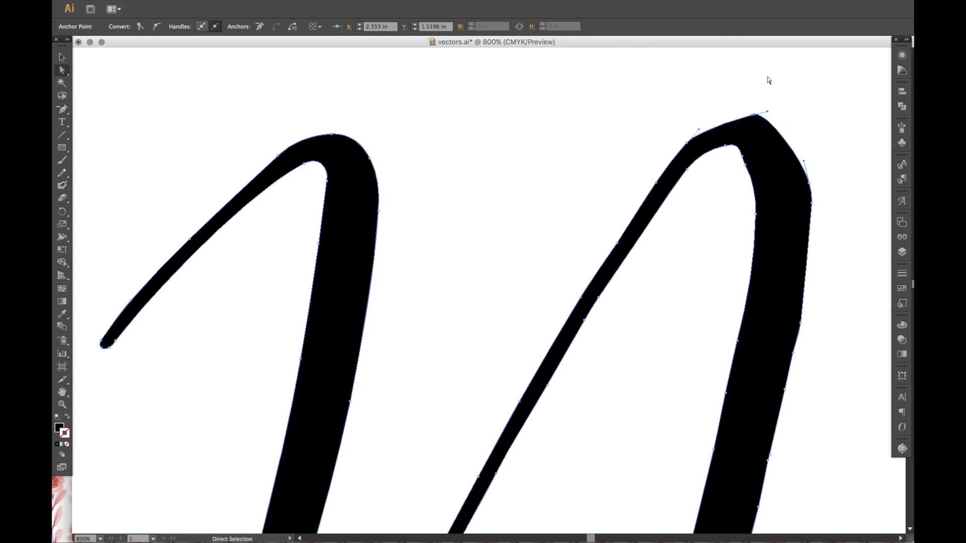
pyautogui.moveTo(753, 117); pyautogui.dragTo(791, 122)
pyautogui.click(689, 55)
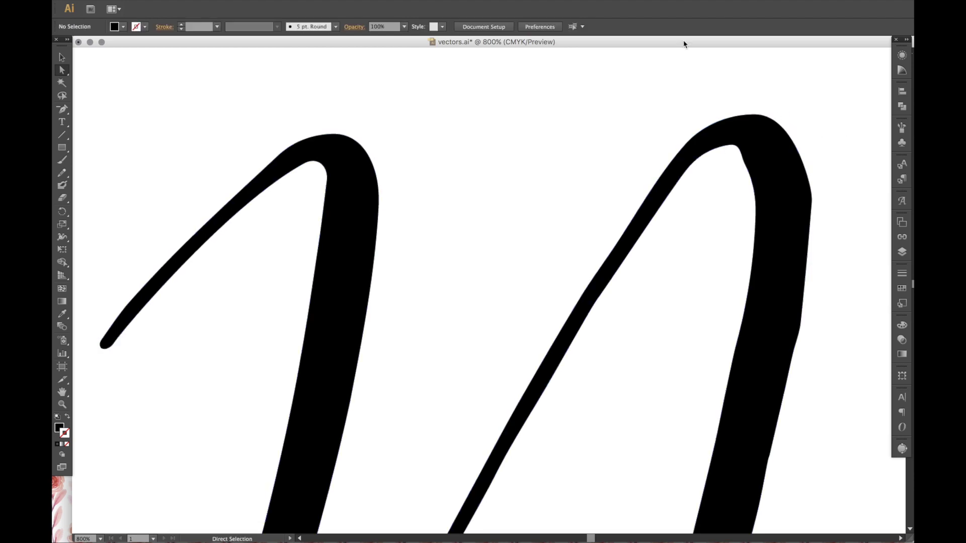
# - Reshape the inner curve under the peak, deleting its point and lengthening the remaining handle
pyautogui.click(735, 145)
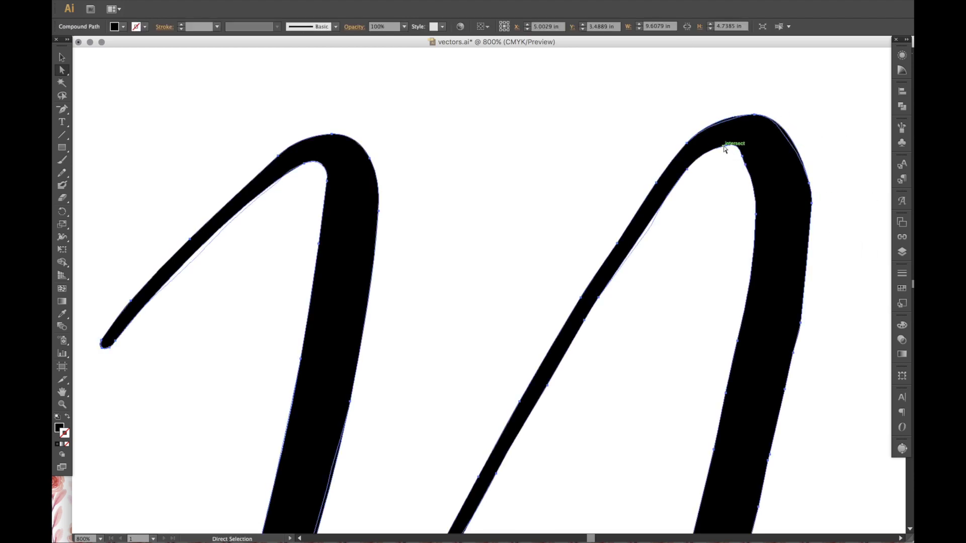
pyautogui.moveTo(726, 148); pyautogui.dragTo(710, 144)
pyautogui.click(65, 113)
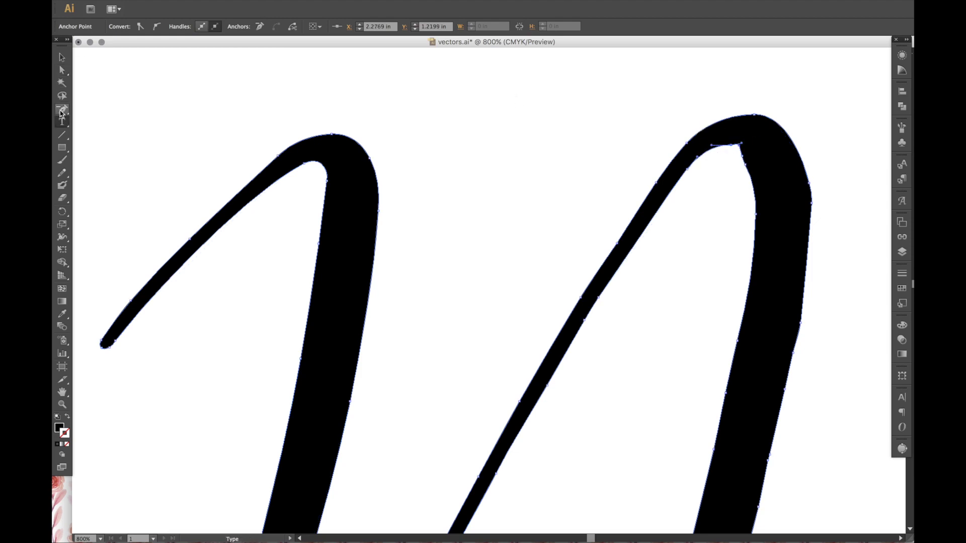
pyautogui.click(743, 158)
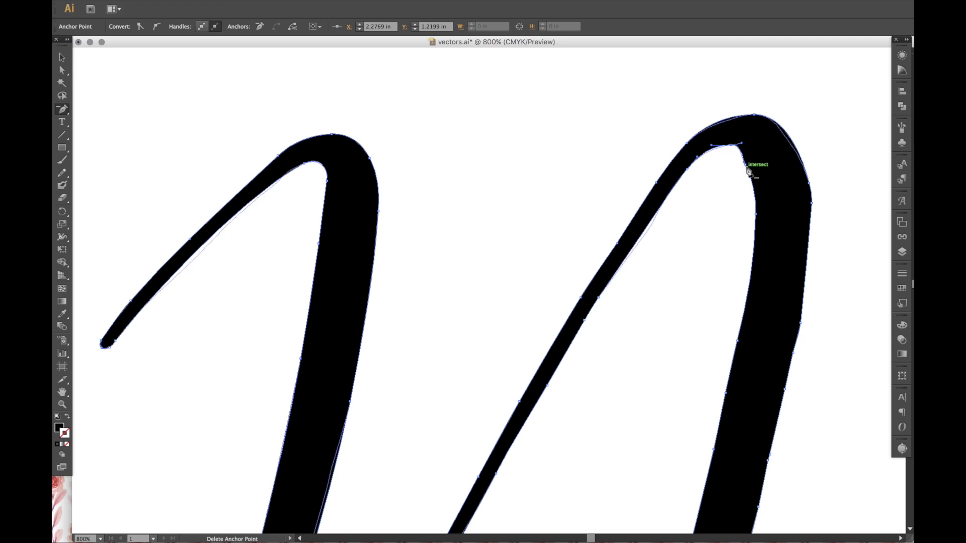
pyautogui.click(62, 70)
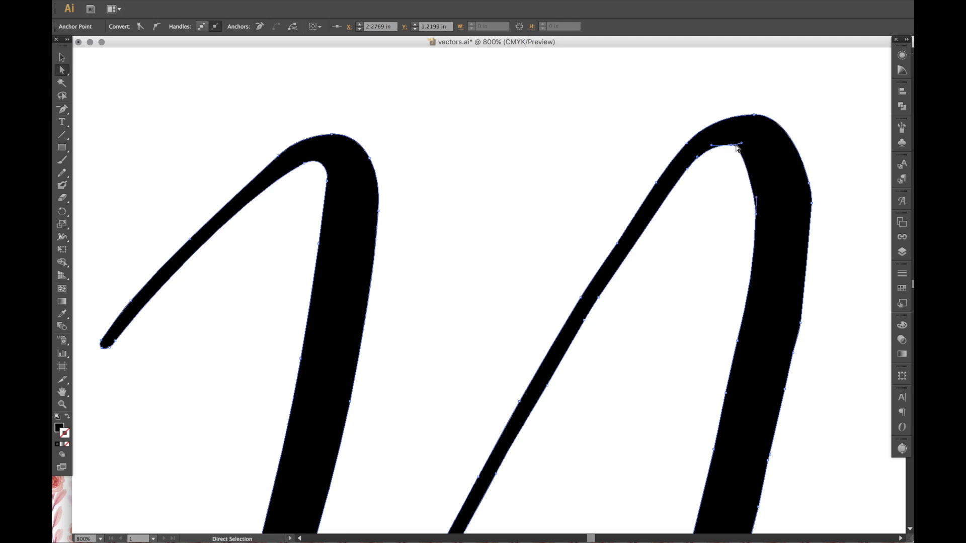
pyautogui.moveTo(741, 145); pyautogui.dragTo(756, 149)
pyautogui.click(844, 152)
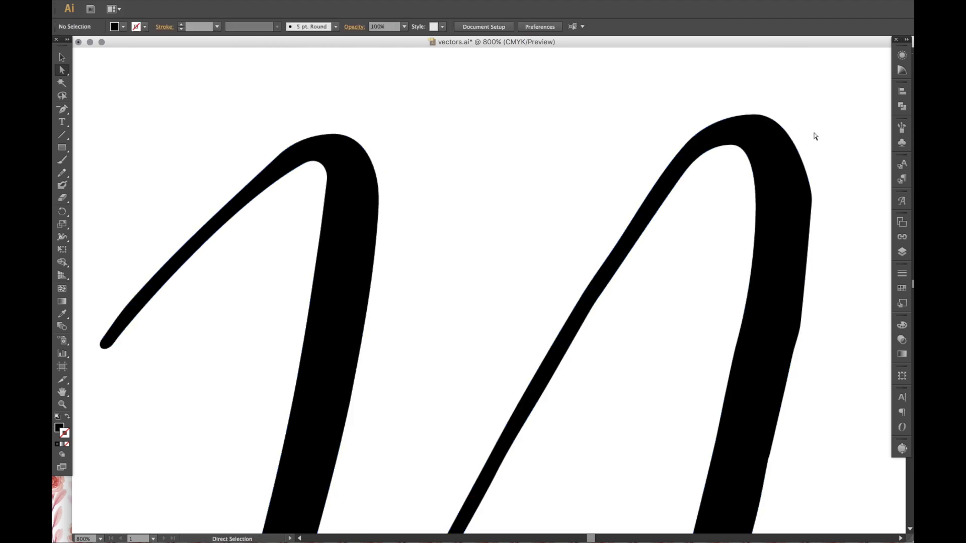
# - Delete a point on the right stroke's outer edge and reshape that edge below the peak
pyautogui.click(787, 228)
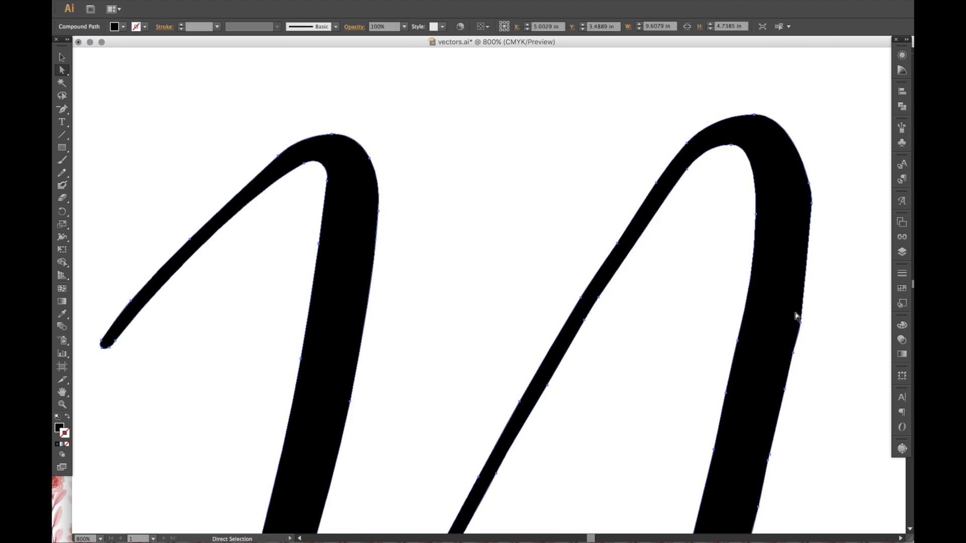
pyautogui.click(70, 106)
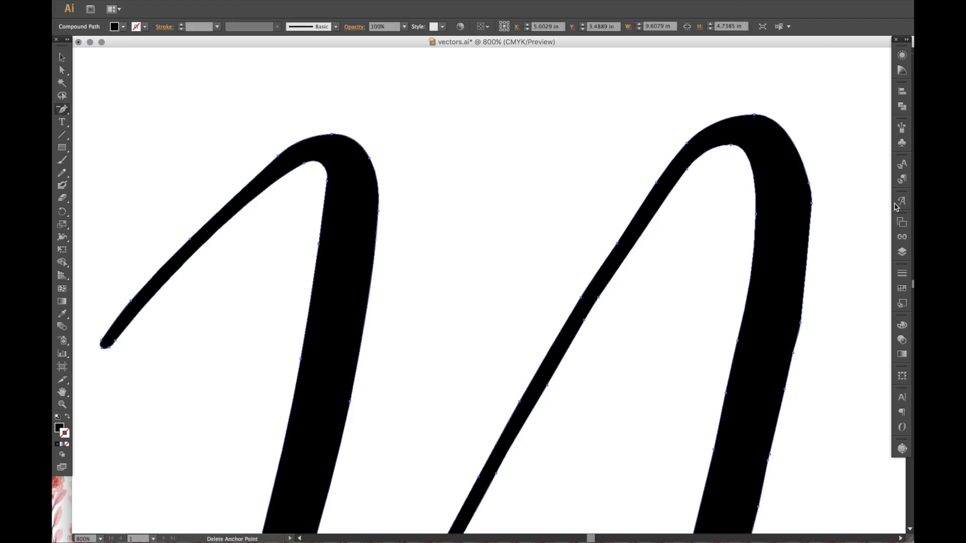
pyautogui.click(809, 204)
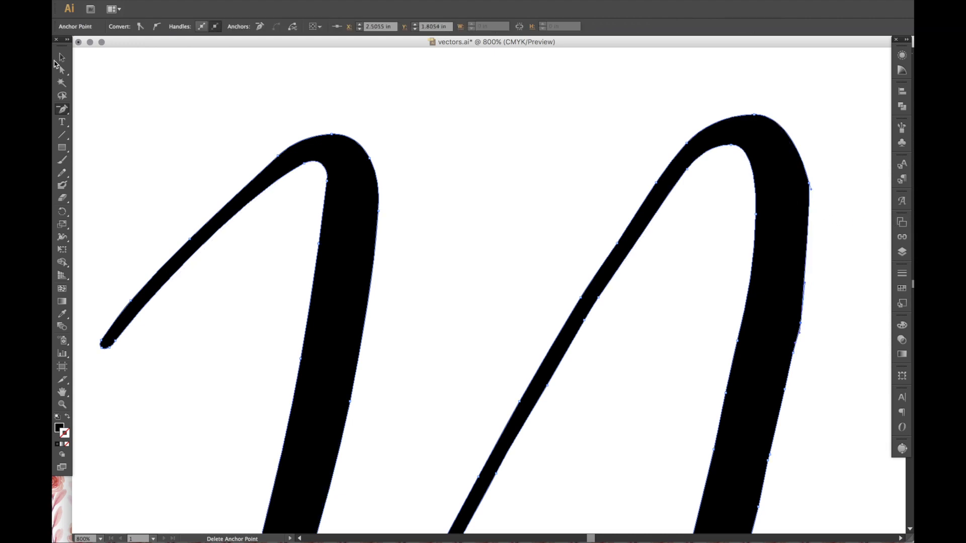
pyautogui.press('a')
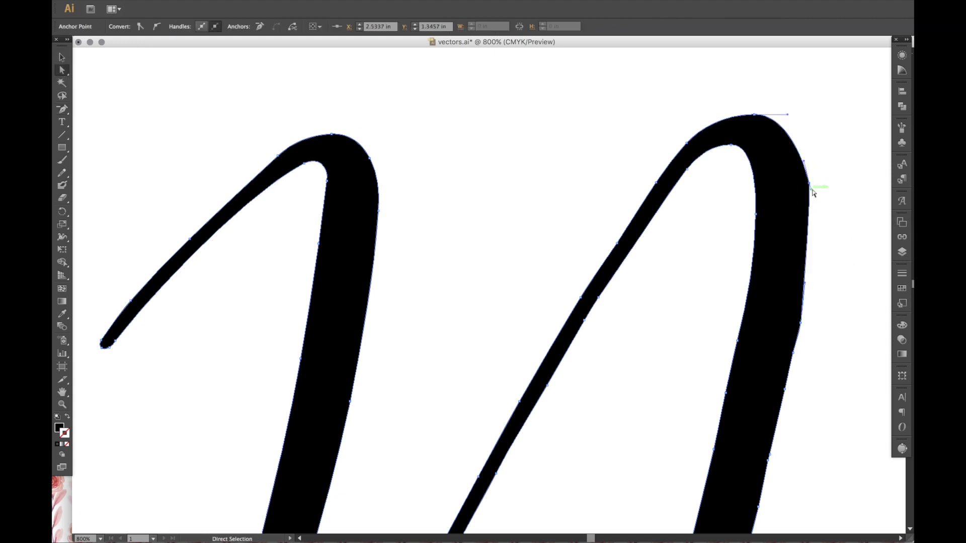
pyautogui.moveTo(810, 190); pyautogui.dragTo(816, 229)
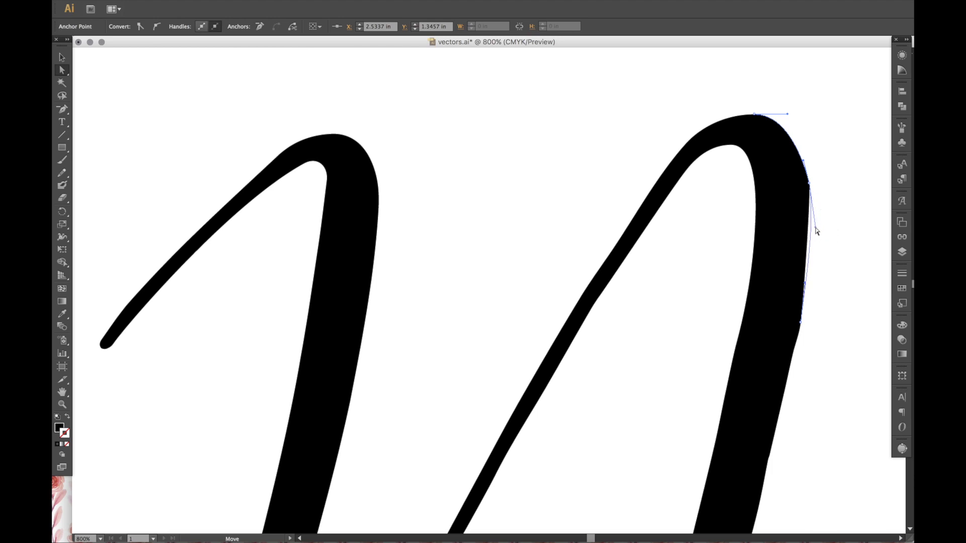
pyautogui.click(830, 227)
pyautogui.scroll(-4, 825, 234)
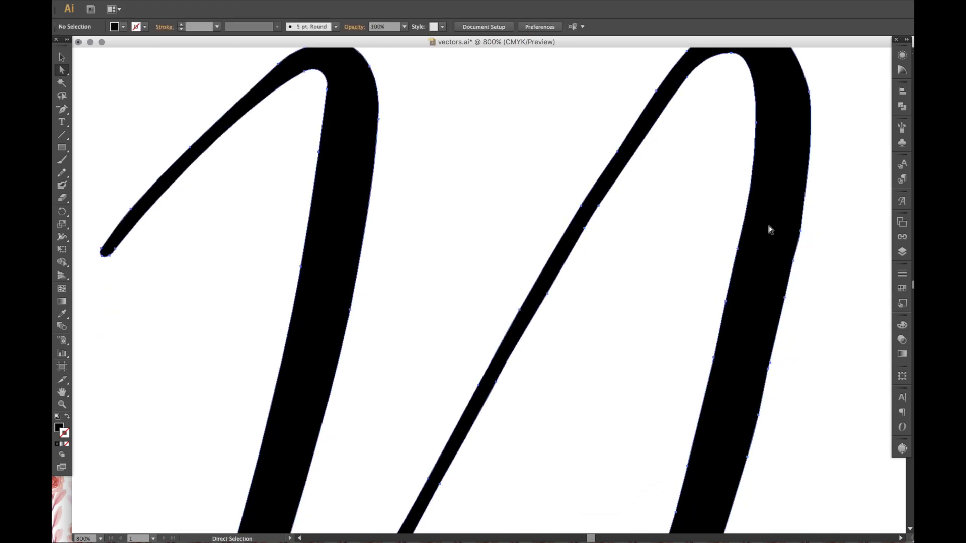
# - Delete the surplus anchors along both edges of the right downstroke
pyautogui.click(770, 230)
pyautogui.click(68, 110)
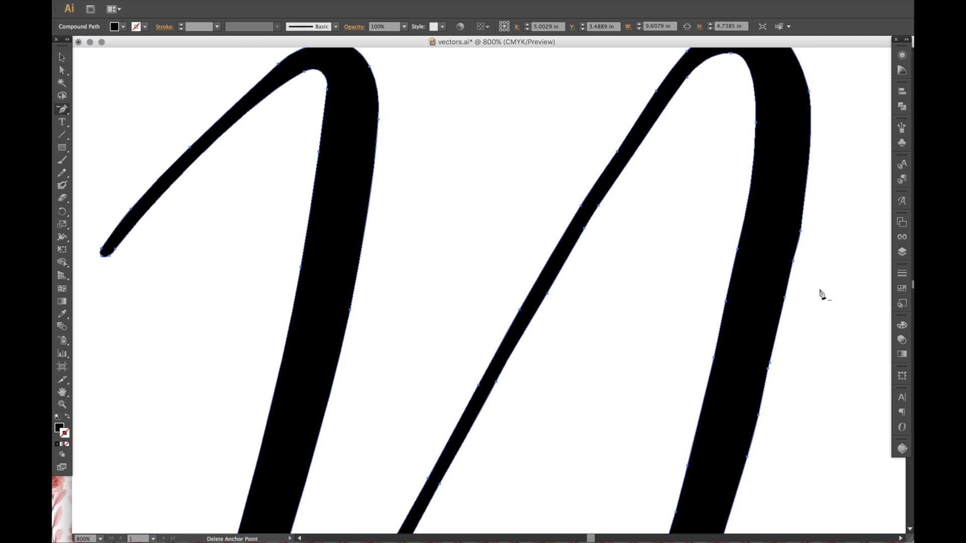
pyautogui.click(794, 261)
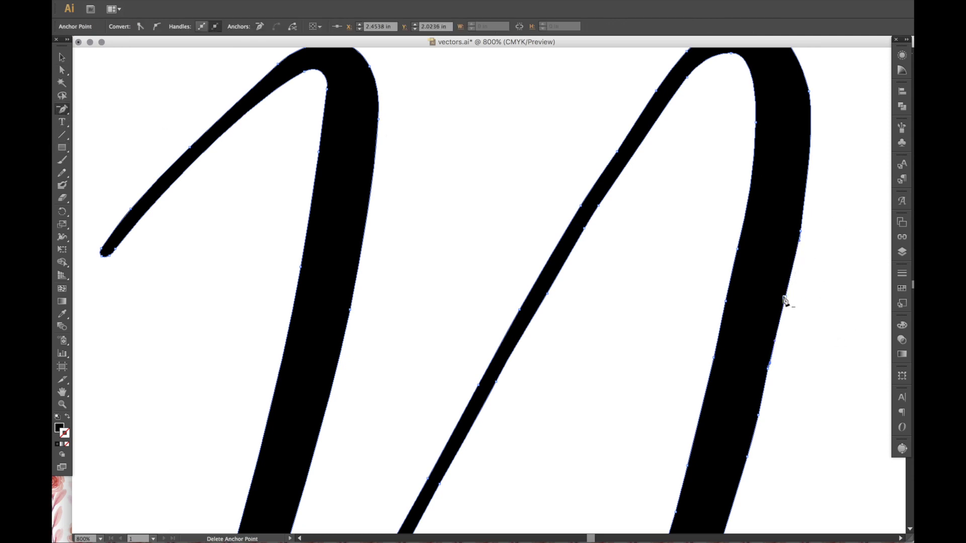
pyautogui.click(769, 362)
pyautogui.scroll(-2, 827, 333)
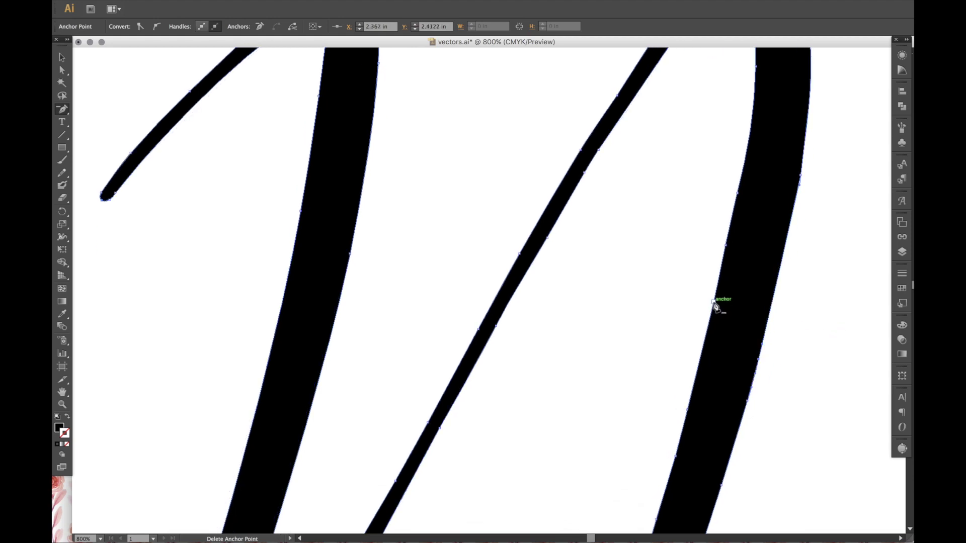
pyautogui.click(715, 304)
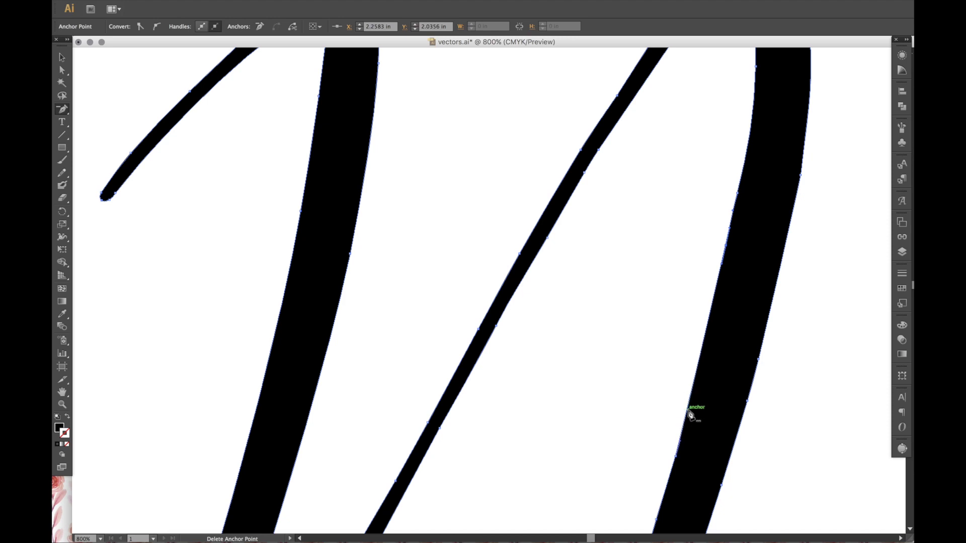
pyautogui.click(690, 411)
pyautogui.click(676, 456)
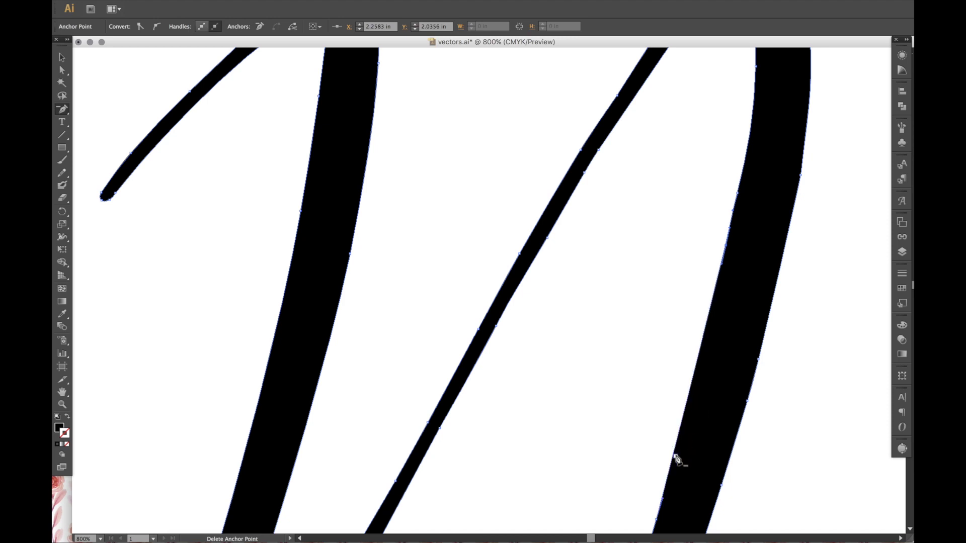
pyautogui.click(758, 360)
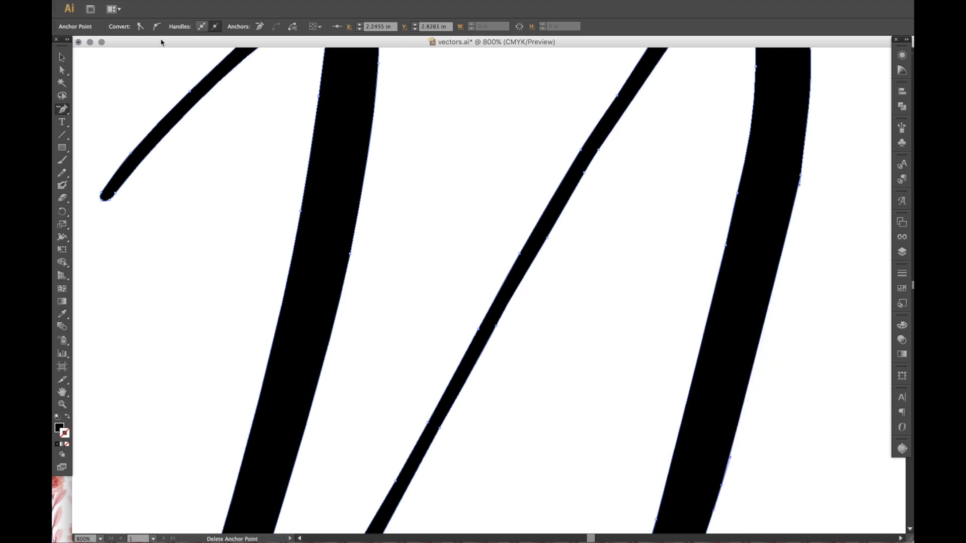
# - Drag a right-edge anchor down so the edge straightens into one curve
pyautogui.press('a')
pyautogui.click(801, 179)
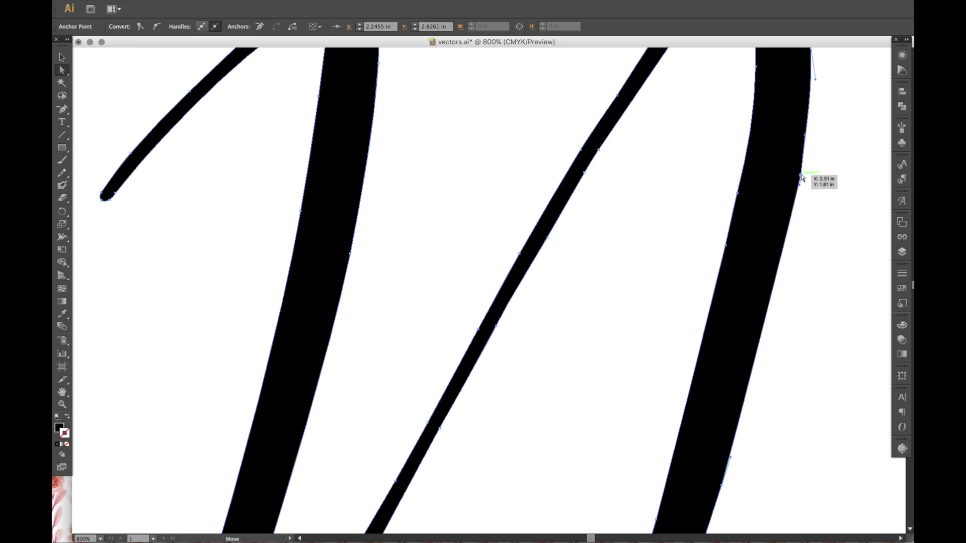
pyautogui.moveTo(800, 187); pyautogui.dragTo(771, 327)
pyautogui.click(792, 315)
# - Delete two anchors on the lower stroke's left edge and nudge another slightly
pyautogui.scroll(-5, 794, 315)
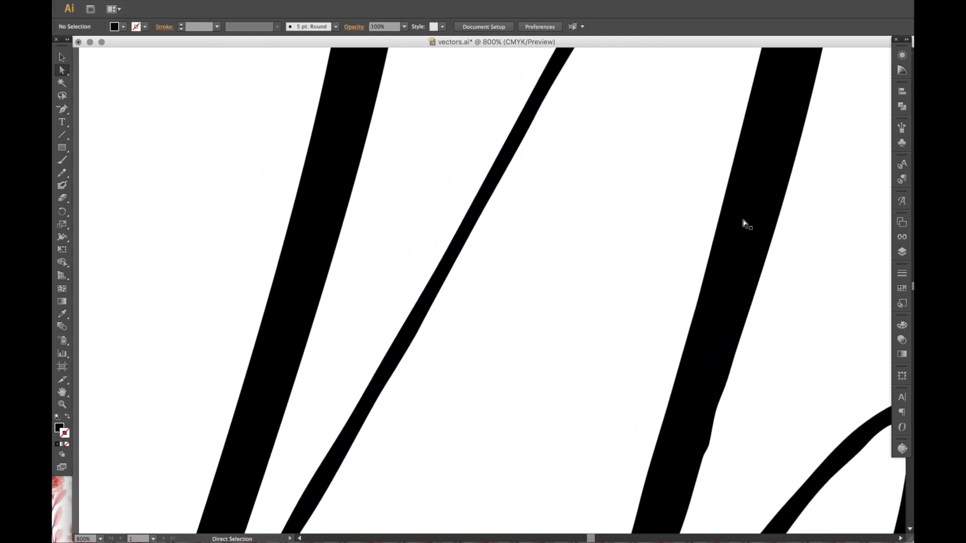
pyautogui.scroll(-7, 727, 338)
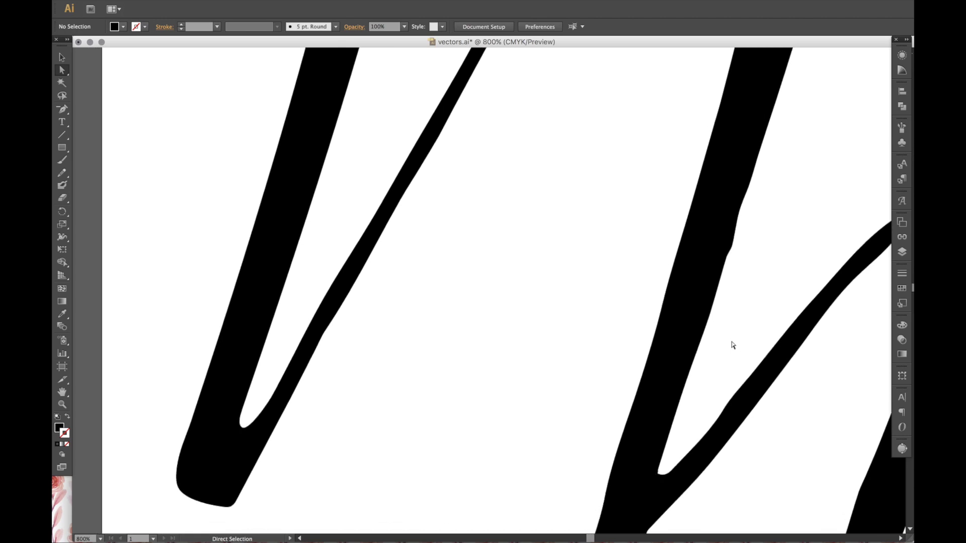
pyautogui.hotkey('ctrl', 'a')
pyautogui.click(692, 202)
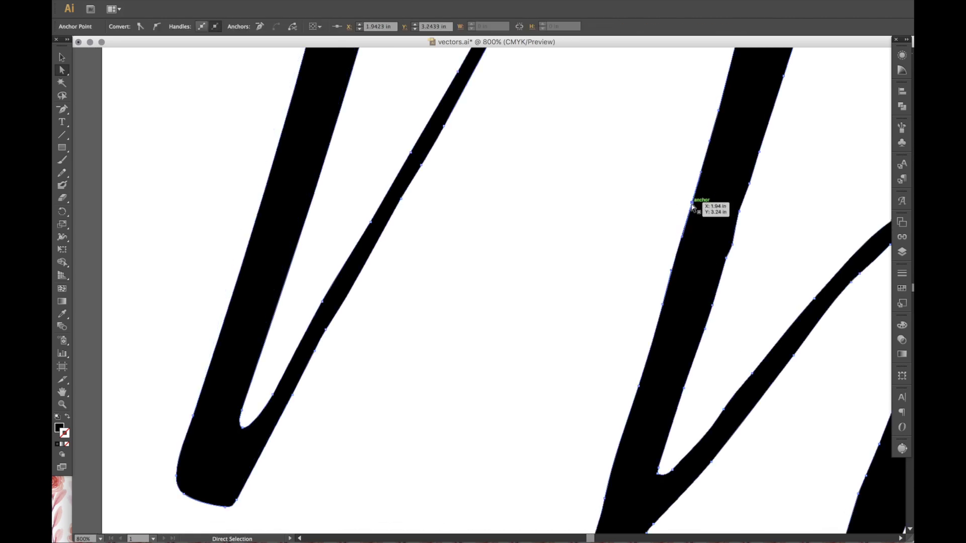
pyautogui.click(62, 107)
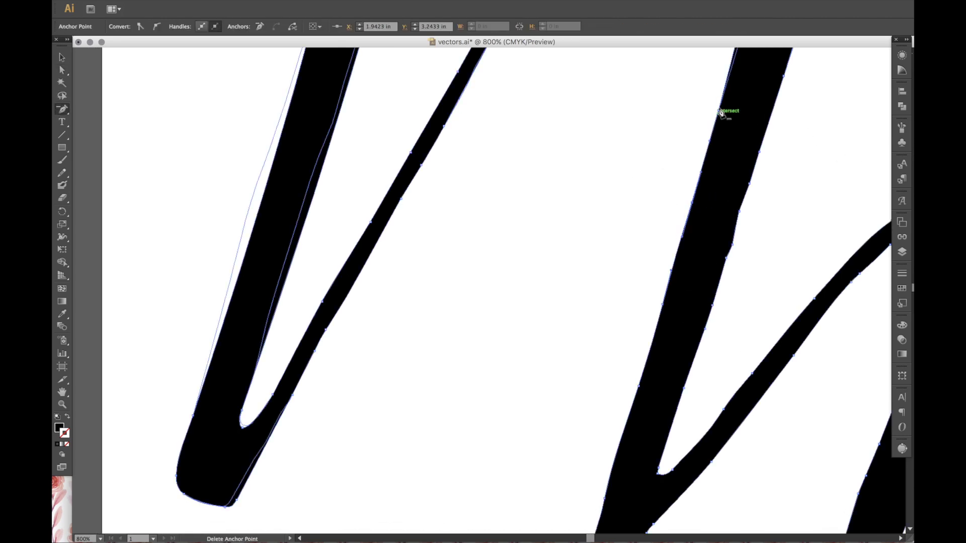
pyautogui.click(720, 109)
pyautogui.click(60, 72)
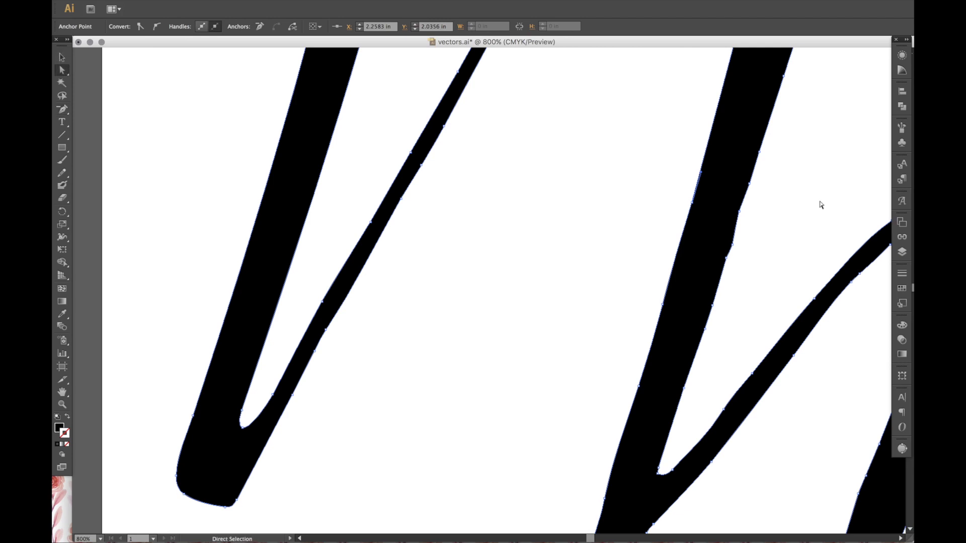
pyautogui.moveTo(692, 203); pyautogui.dragTo(690, 207)
# - Remove further extra anchors from both the left and right edges of the stroke
pyautogui.click(697, 207)
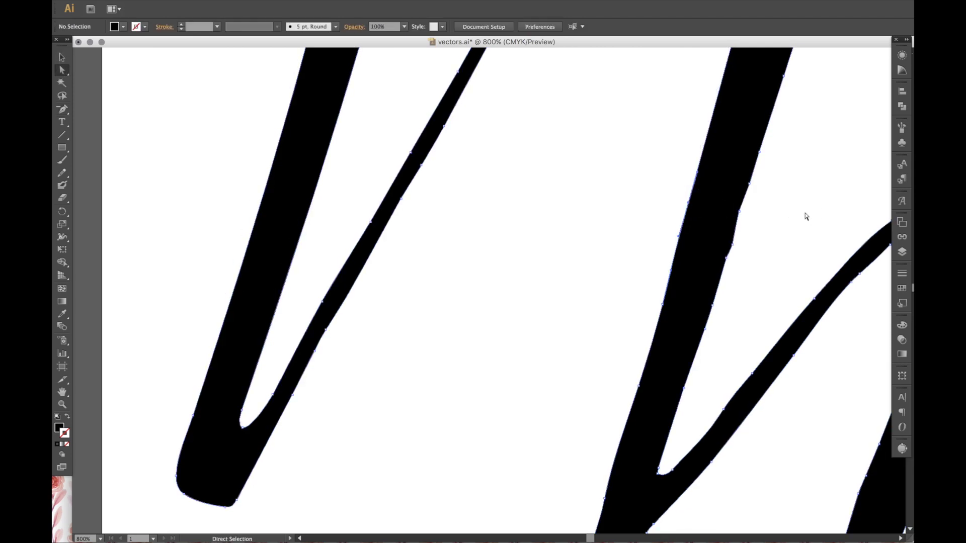
pyautogui.click(64, 109)
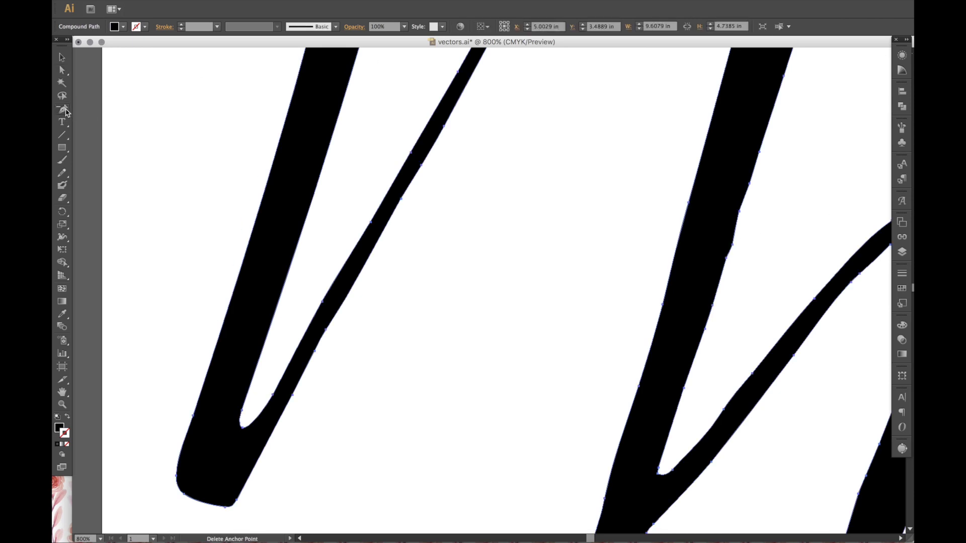
pyautogui.click(662, 304)
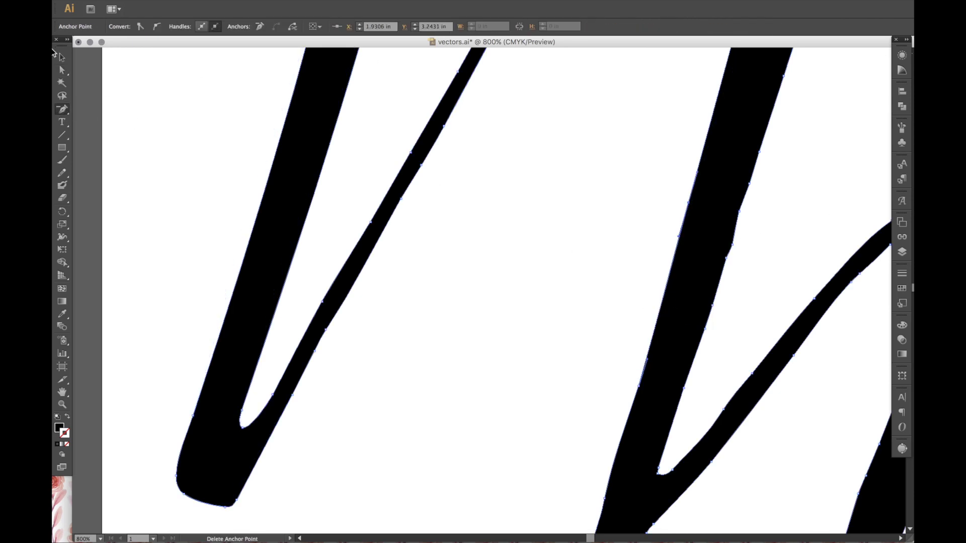
pyautogui.click(738, 210)
pyautogui.click(749, 185)
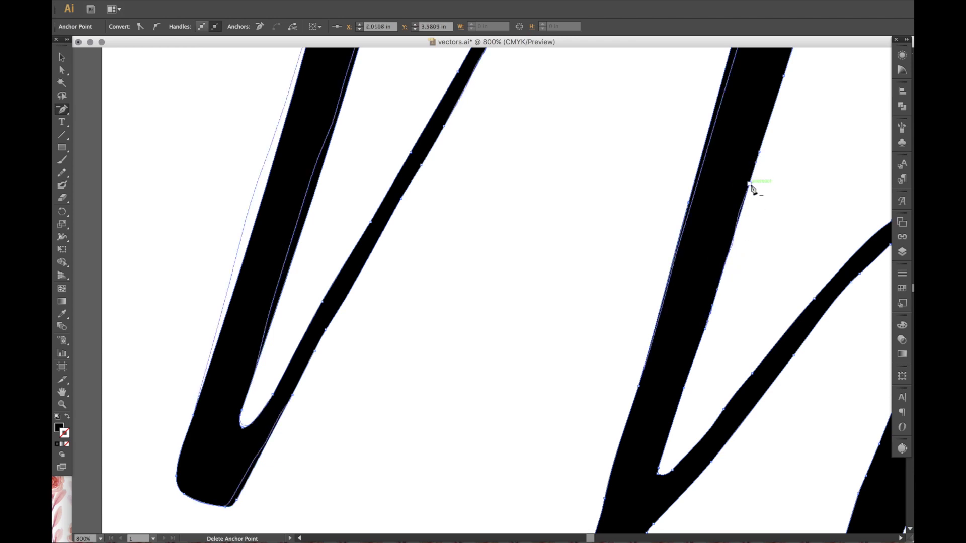
pyautogui.click(714, 305)
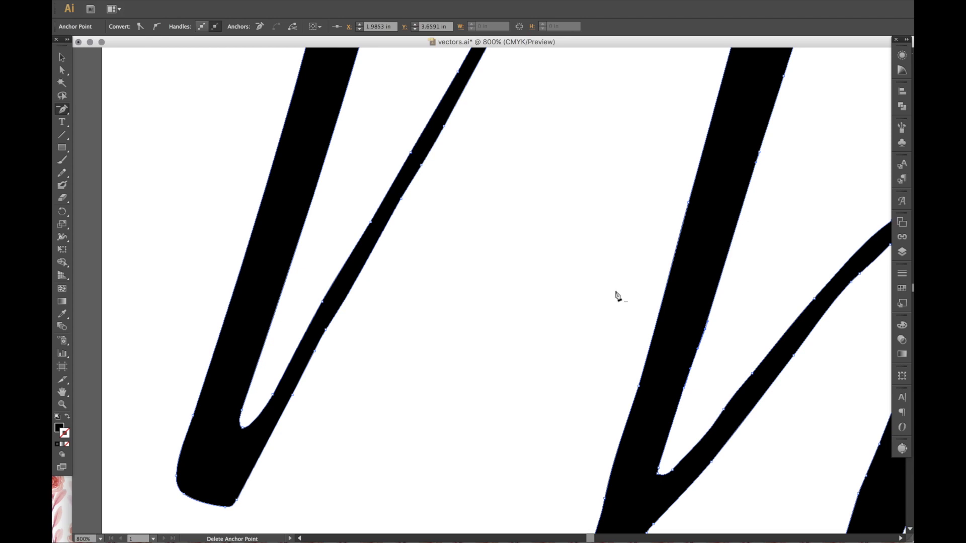
pyautogui.click(705, 329)
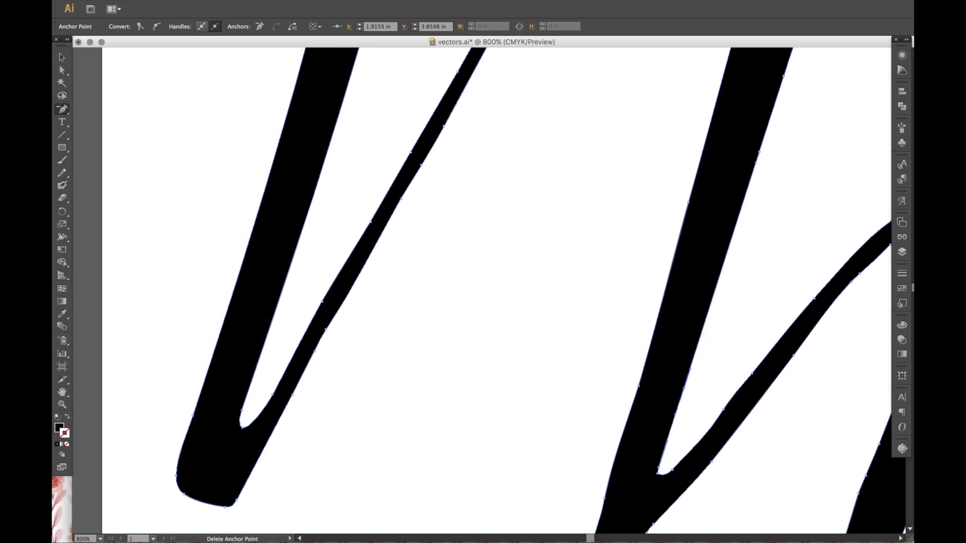
# - Try pulling a right-edge anchor down-left, then undo the move
pyautogui.press('a')
pyautogui.moveTo(759, 157)
pyautogui.mouseDown()
pyautogui.moveTo(712, 327)
pyautogui.moveTo(752, 280)
pyautogui.mouseUp()
pyautogui.hotkey('ctrl', 'z')
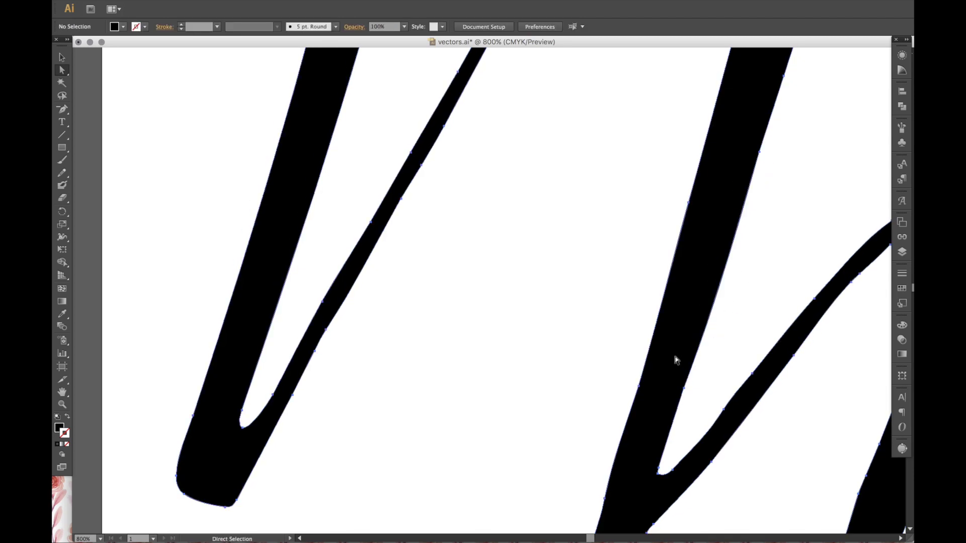
pyautogui.click(63, 109)
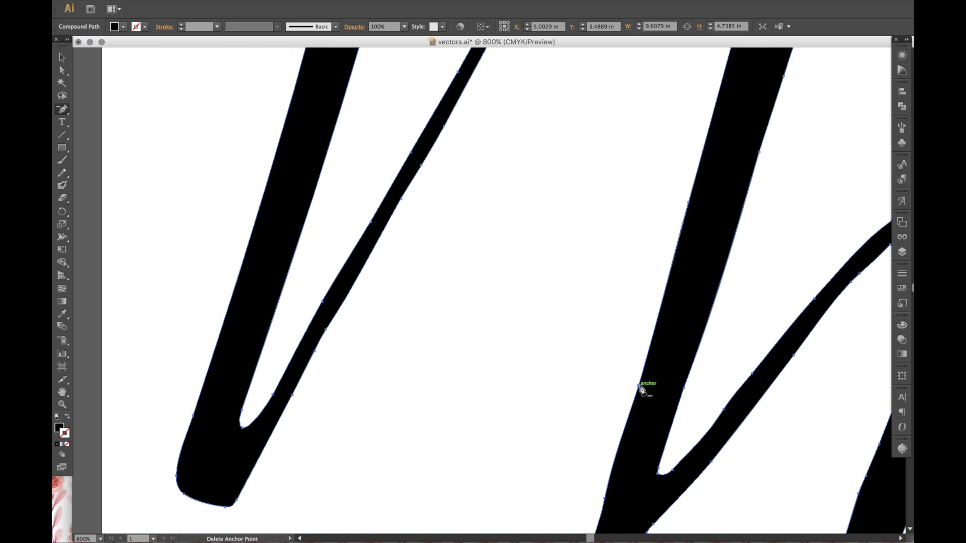
# - Move the anchor at the downstroke's pointed tip to smooth its bottom curve
pyautogui.scroll(-1, 558, 370)
pyautogui.scroll(-3, 559, 370)
pyautogui.hscroll(1, 558, 370)
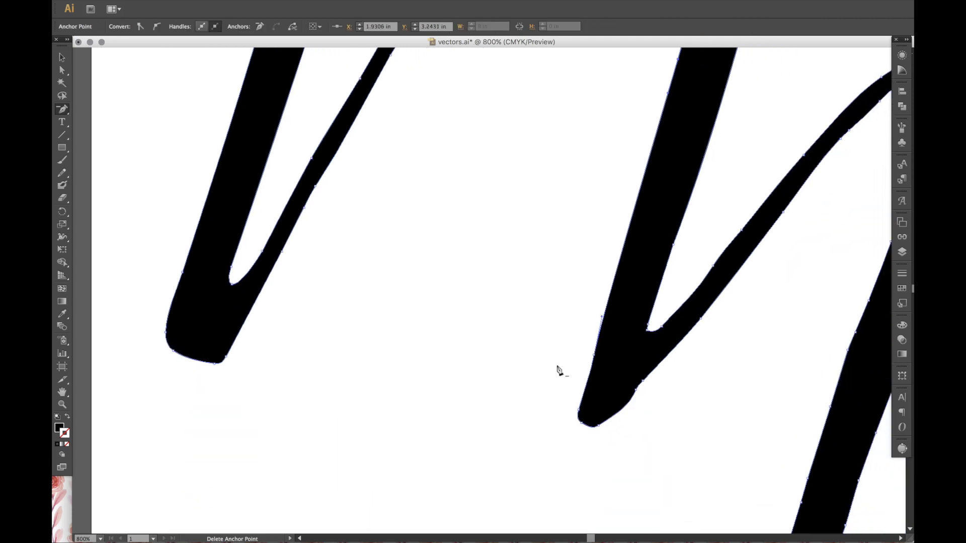
pyautogui.click(62, 70)
pyautogui.moveTo(583, 414)
pyautogui.mouseDown()
pyautogui.moveTo(597, 427)
pyautogui.moveTo(582, 425)
pyautogui.moveTo(607, 432)
pyautogui.mouseUp()
pyautogui.click(606, 431)
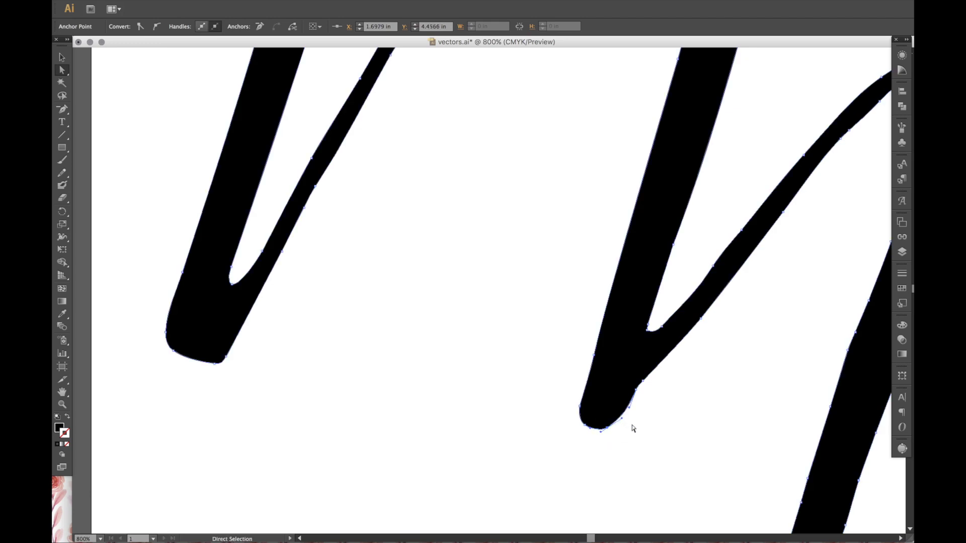
# - Delete an extra anchor near the stroke's tip
pyautogui.click(63, 110)
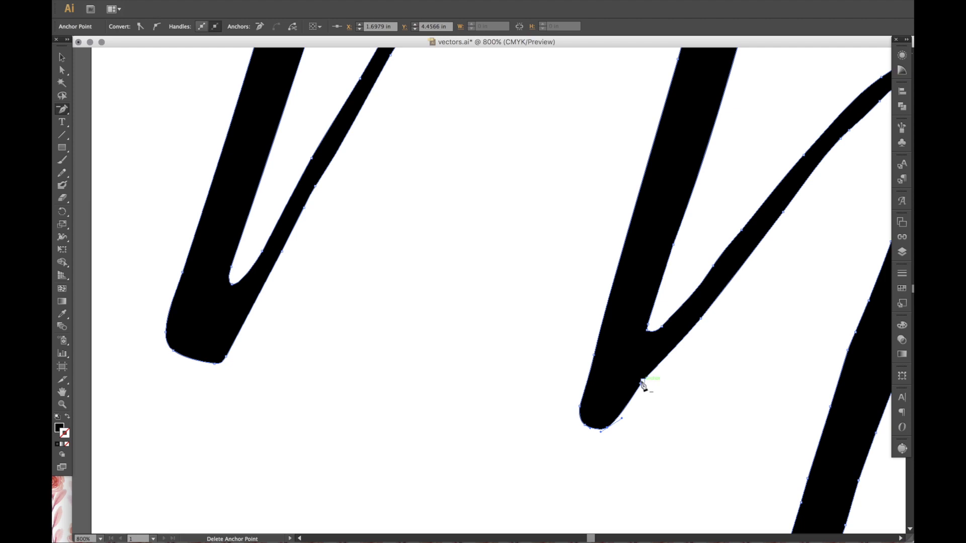
pyautogui.click(642, 381)
pyautogui.press('a')
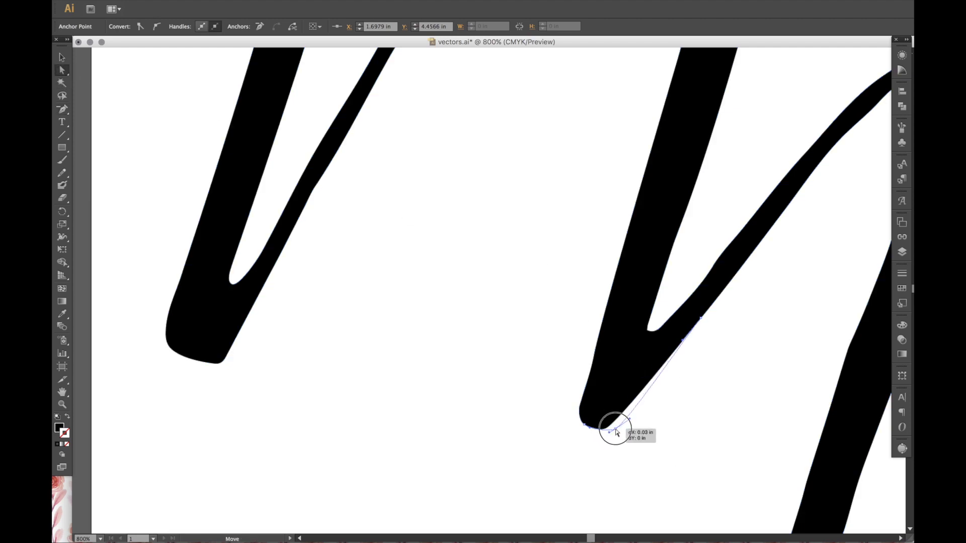
pyautogui.click(675, 409)
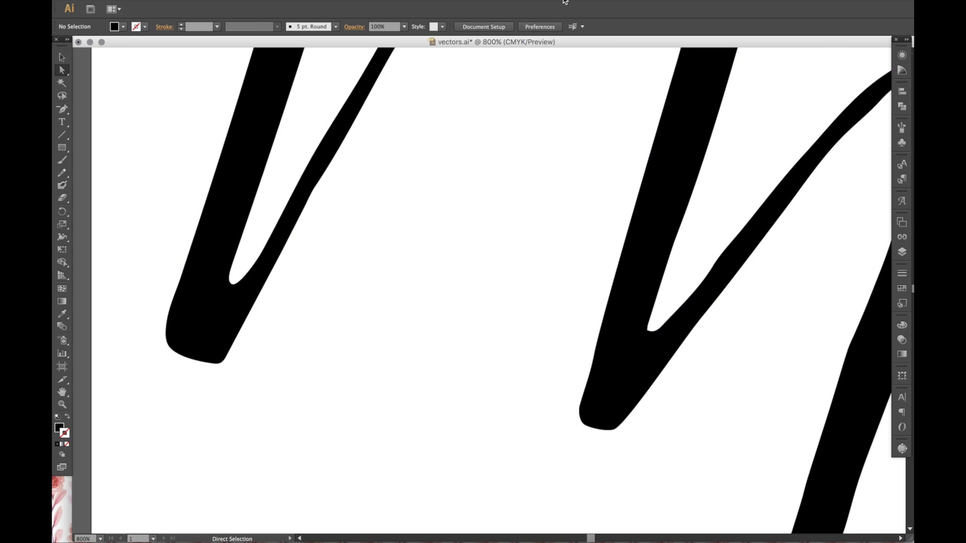
# - Raise the anchor at the V's inner corner for a sharper join
pyautogui.click(649, 329)
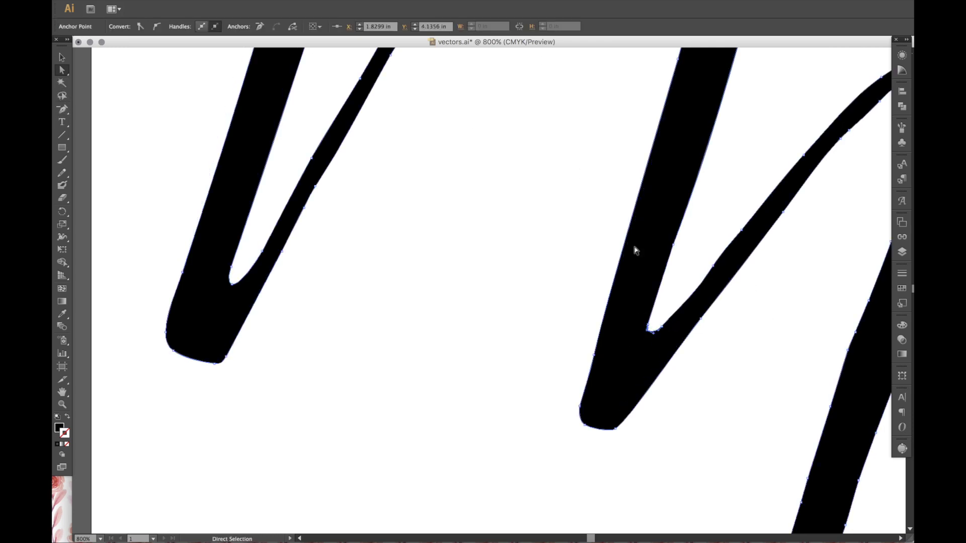
pyautogui.moveTo(652, 328)
pyautogui.mouseDown()
pyautogui.moveTo(652, 313)
pyautogui.moveTo(648, 330)
pyautogui.mouseUp()
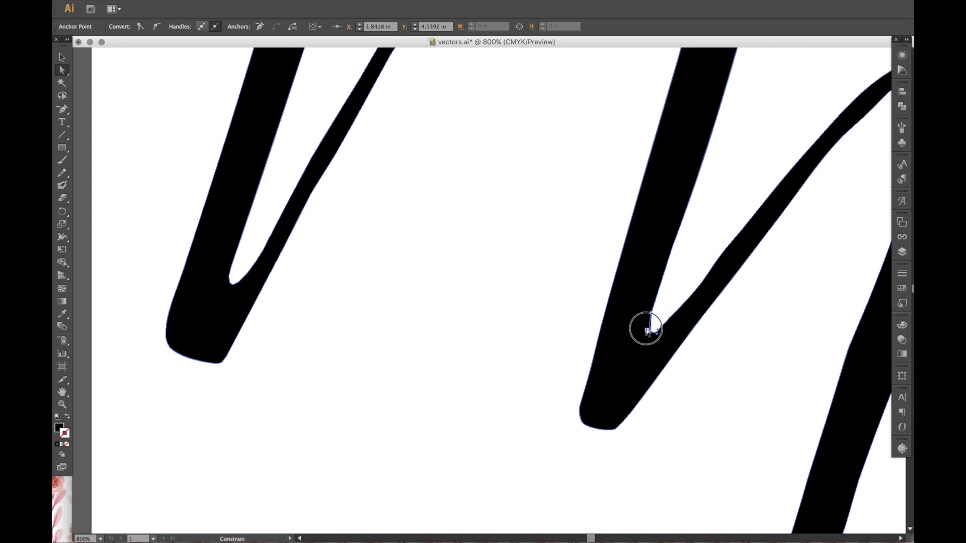
pyautogui.click(657, 329)
pyautogui.click(648, 324)
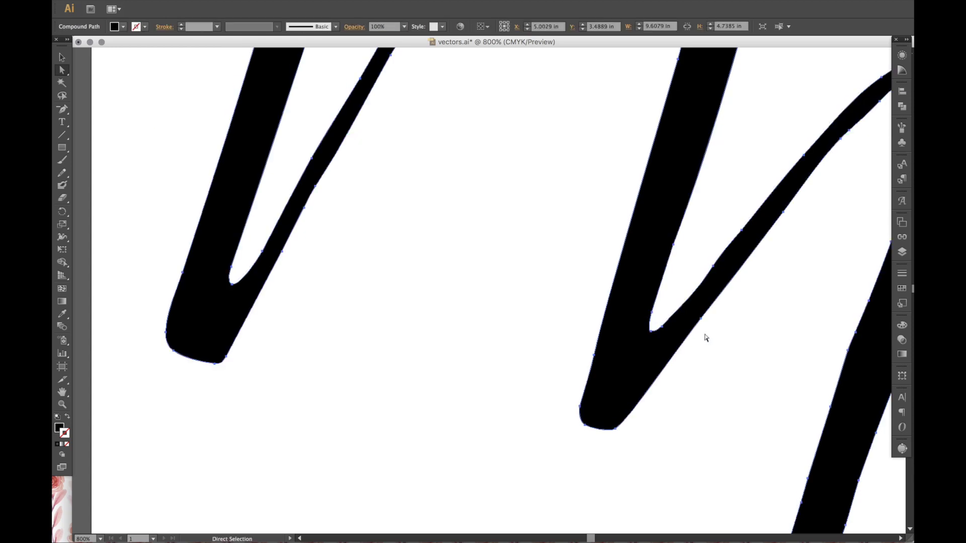
pyautogui.click(736, 340)
pyautogui.hscroll(5, 674, 282)
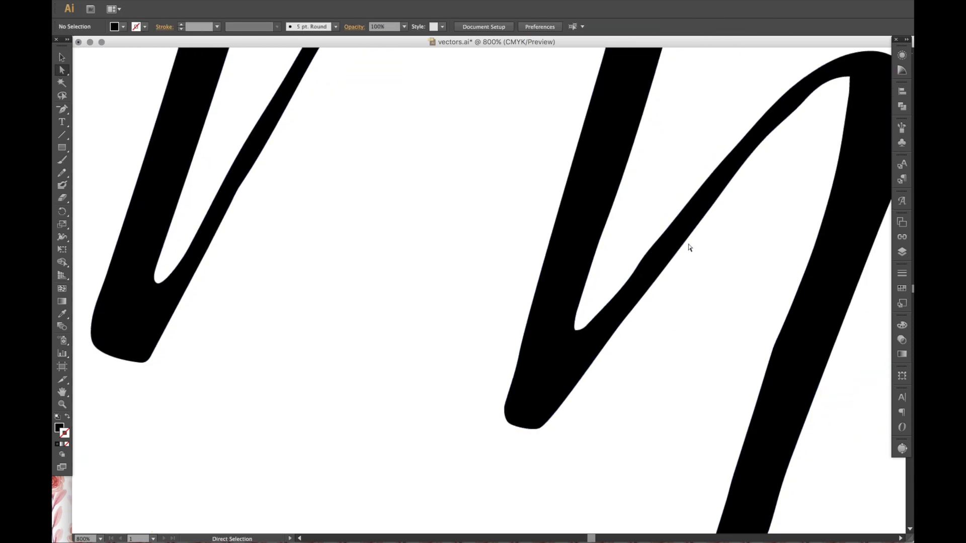
# - Delete two surplus anchors on the diagonal's upper edge
pyautogui.click(688, 227)
pyautogui.click(64, 108)
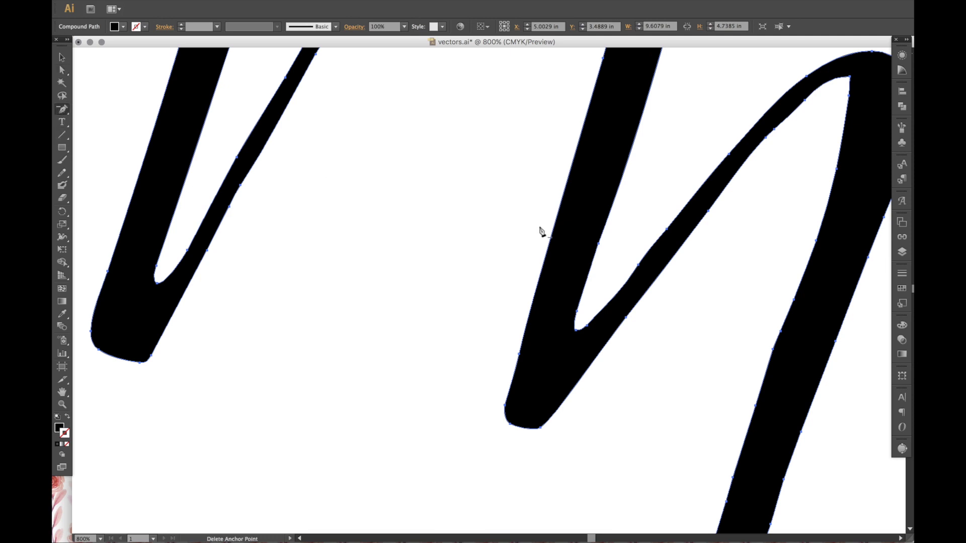
pyautogui.click(640, 263)
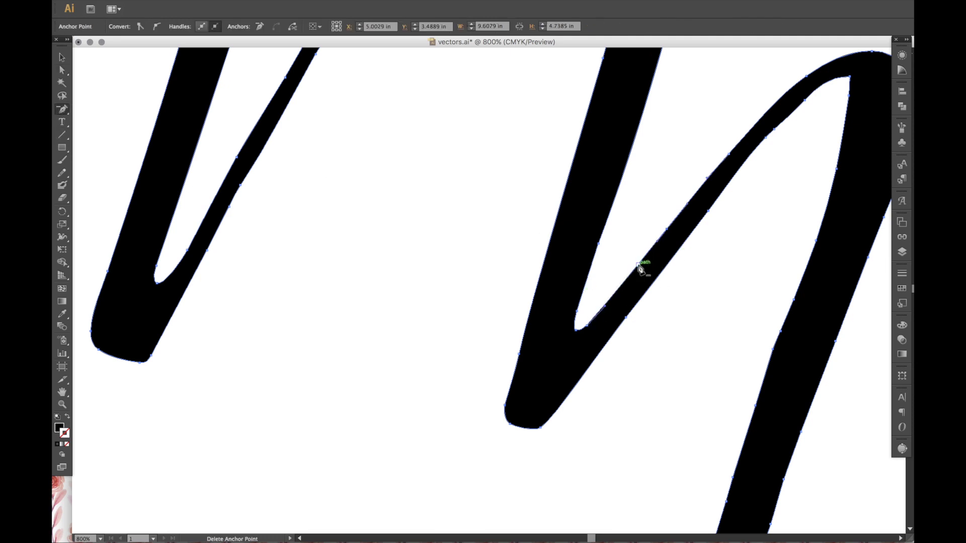
pyautogui.click(666, 230)
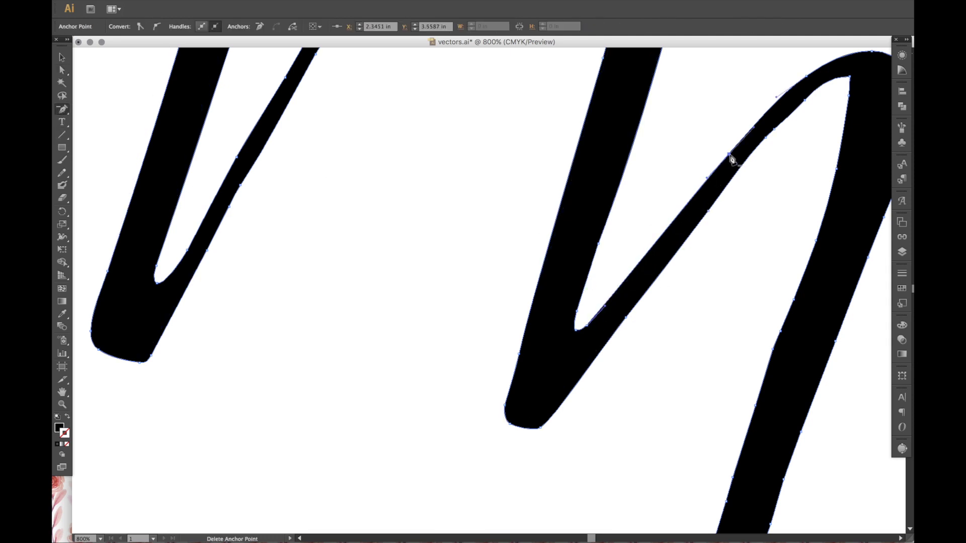
pyautogui.scroll(3, 737, 159)
pyautogui.hscroll(2, 737, 158)
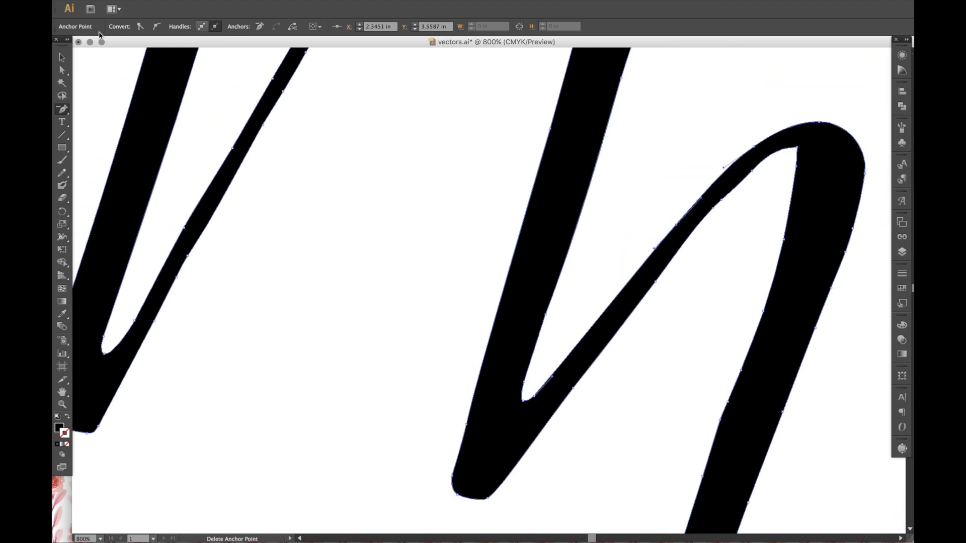
# - Remove two anchors on the n's inner curve and pull its tip anchor leftward
pyautogui.click(62, 69)
pyautogui.click(647, 144)
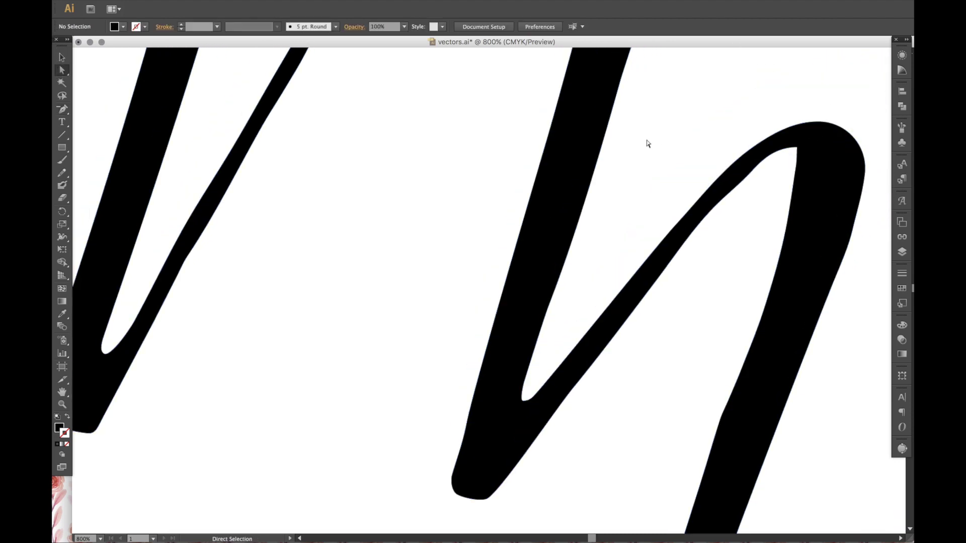
pyautogui.hscroll(2, 771, 173)
pyautogui.click(770, 151)
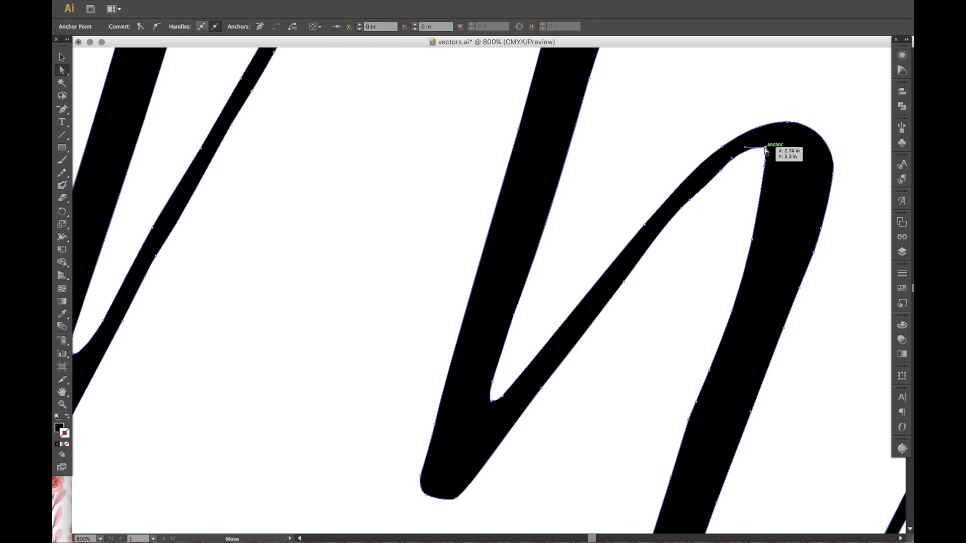
pyautogui.click(62, 109)
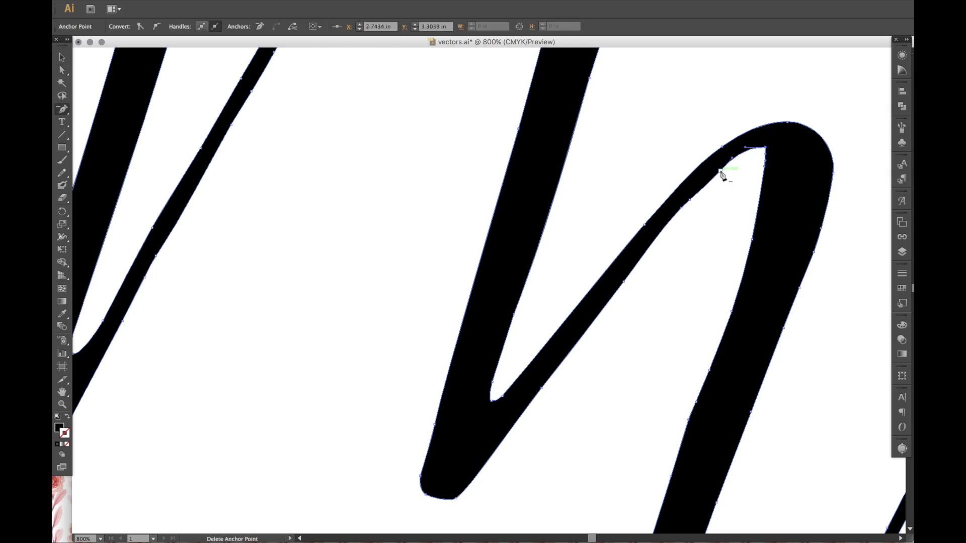
pyautogui.click(720, 170)
pyautogui.click(690, 201)
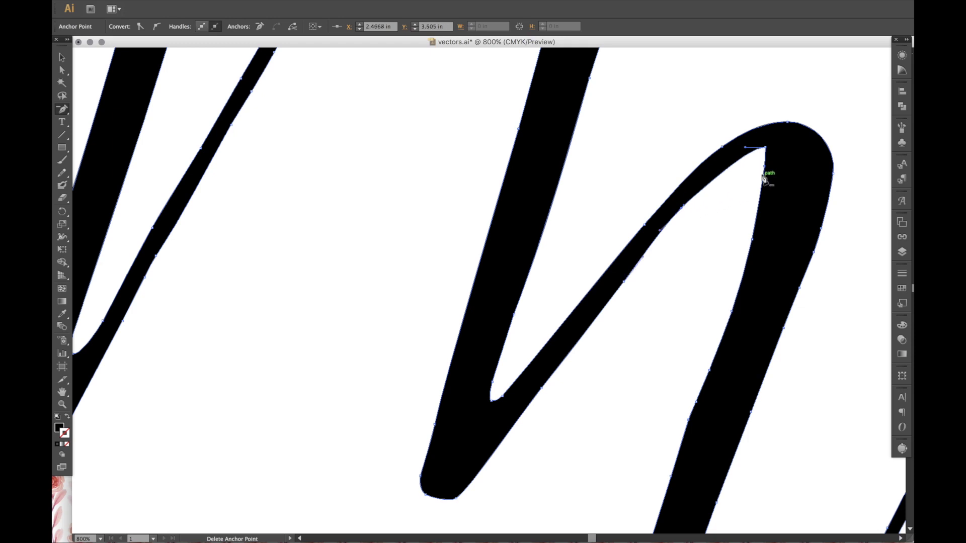
pyautogui.click(62, 73)
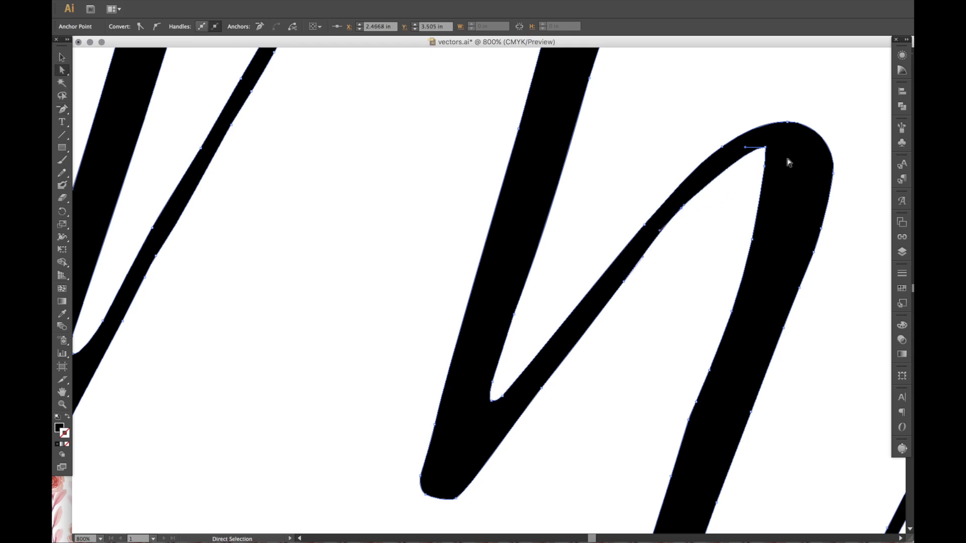
pyautogui.moveTo(763, 150)
pyautogui.mouseDown()
pyautogui.moveTo(736, 146)
pyautogui.moveTo(773, 151)
pyautogui.mouseUp()
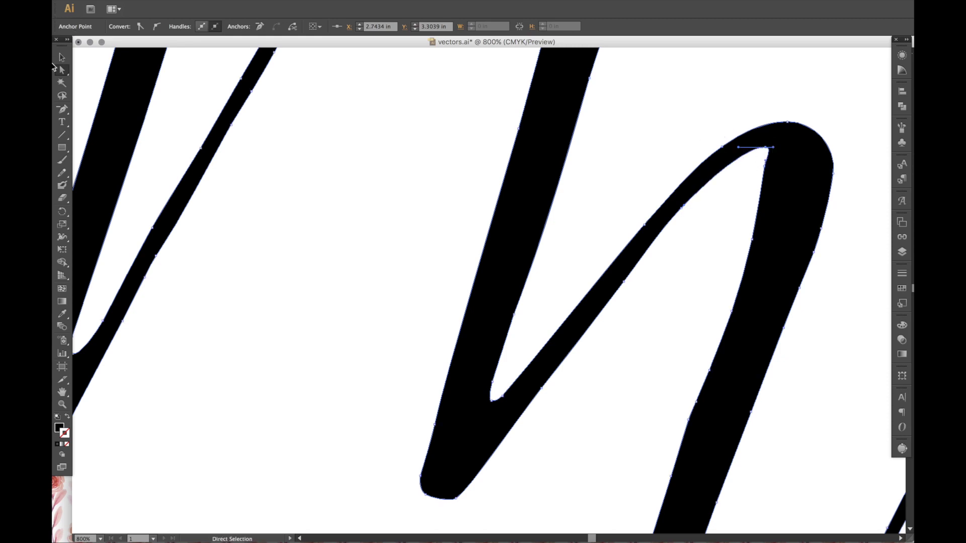
# - Delete another inner-edge anchor and adjust the top curve's handle to reshape it
pyautogui.click(63, 108)
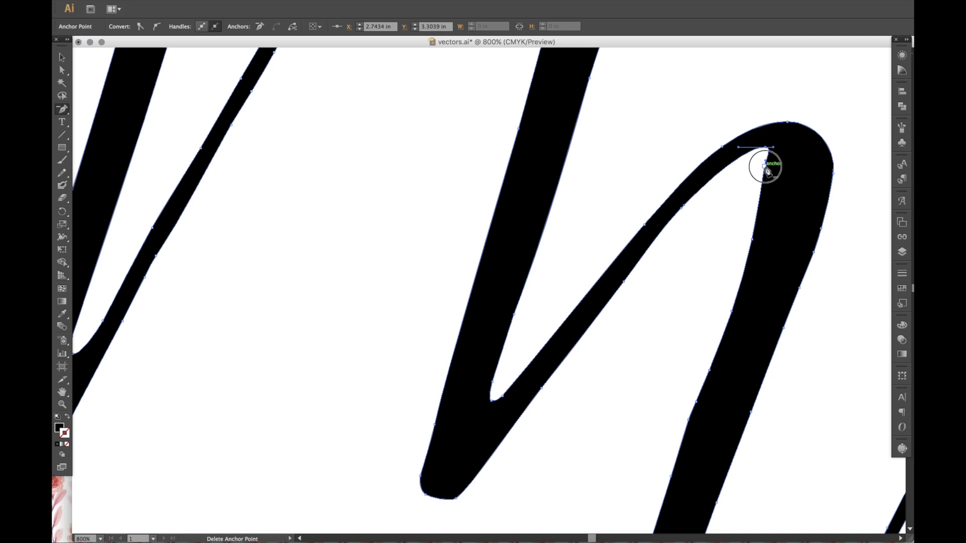
pyautogui.click(765, 163)
pyautogui.click(60, 70)
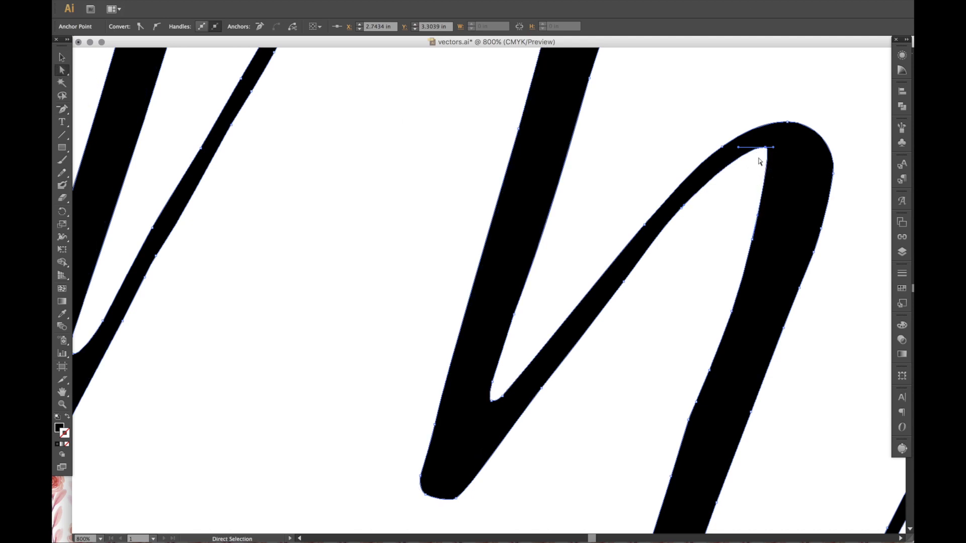
pyautogui.moveTo(773, 147); pyautogui.dragTo(782, 147)
pyautogui.click(840, 156)
# - Remove three anchors from the stroke's right edge and move one down to smooth it
pyautogui.click(804, 222)
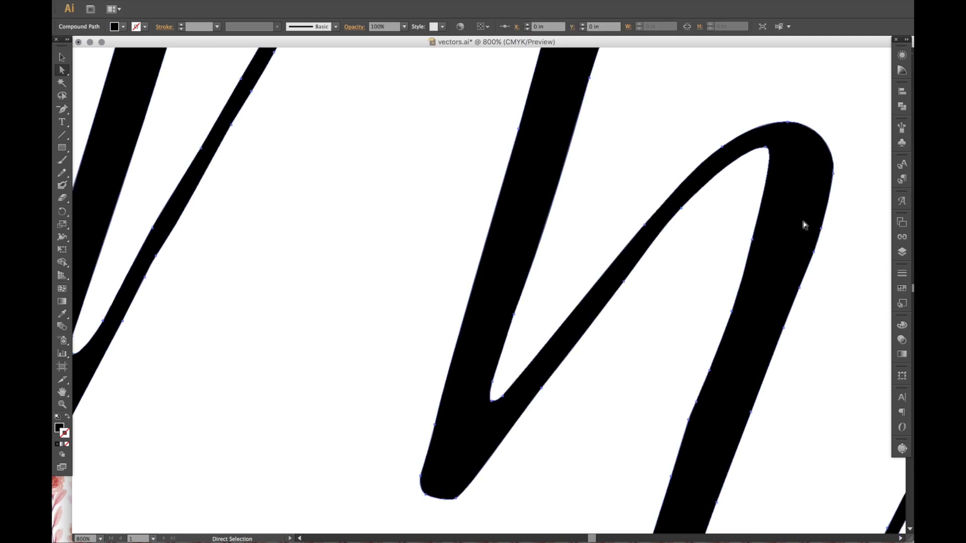
pyautogui.scroll(-5, 832, 334)
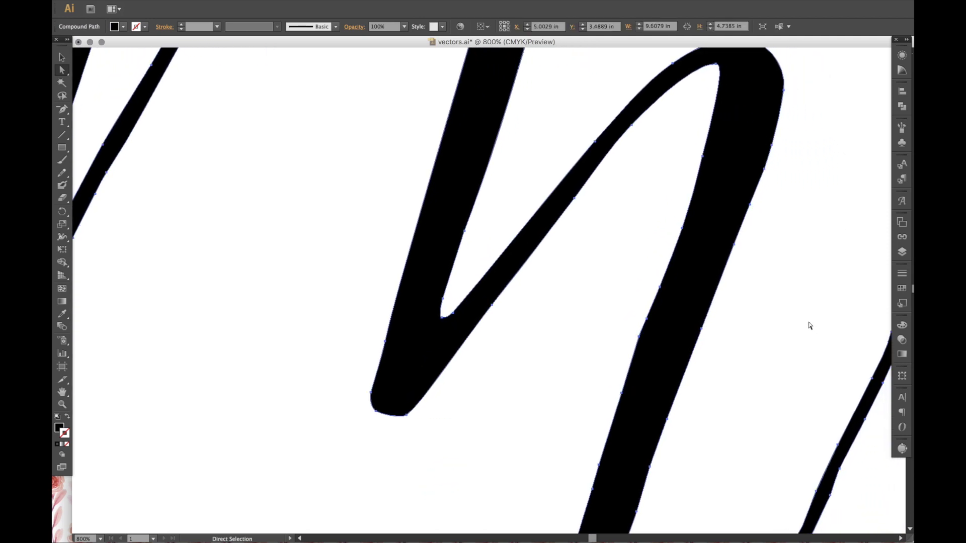
pyautogui.click(62, 109)
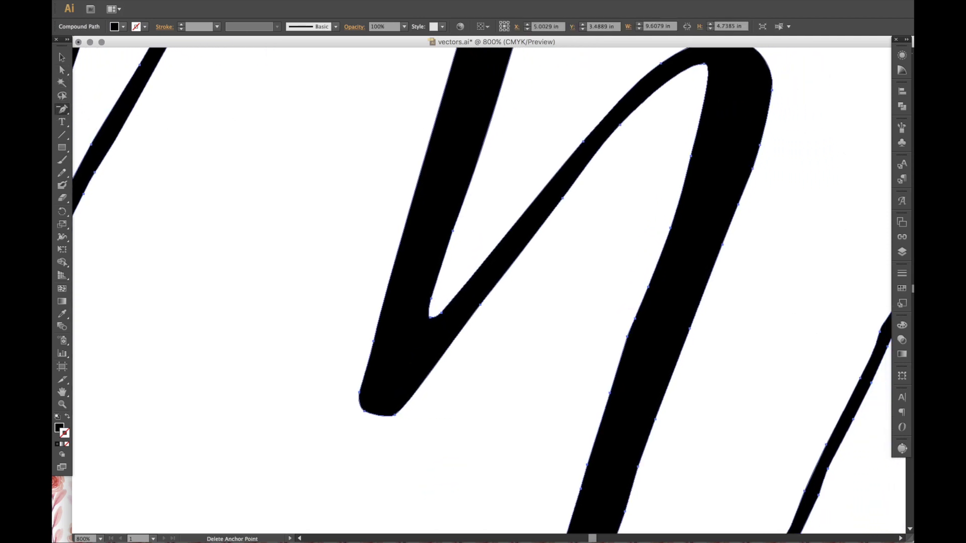
pyautogui.click(760, 146)
pyautogui.click(753, 171)
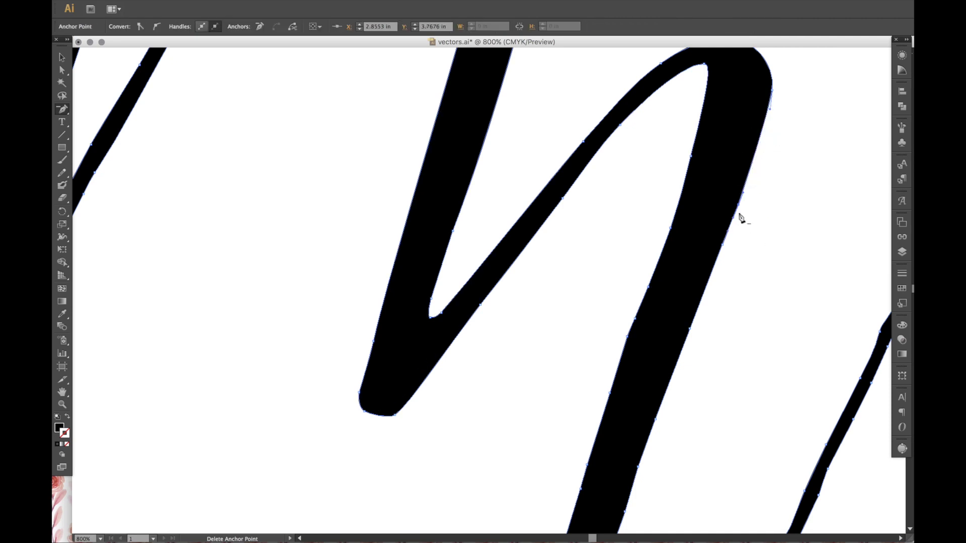
pyautogui.click(739, 206)
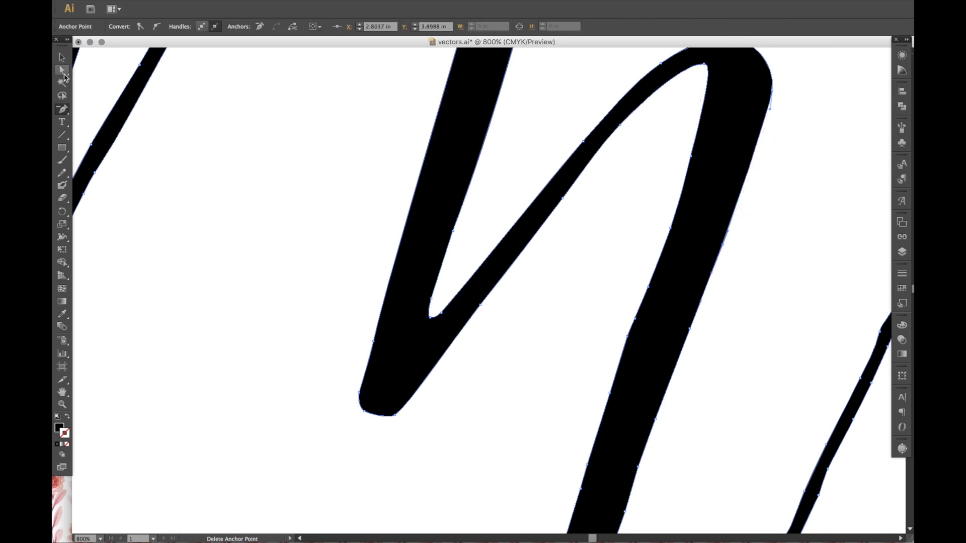
pyautogui.click(62, 73)
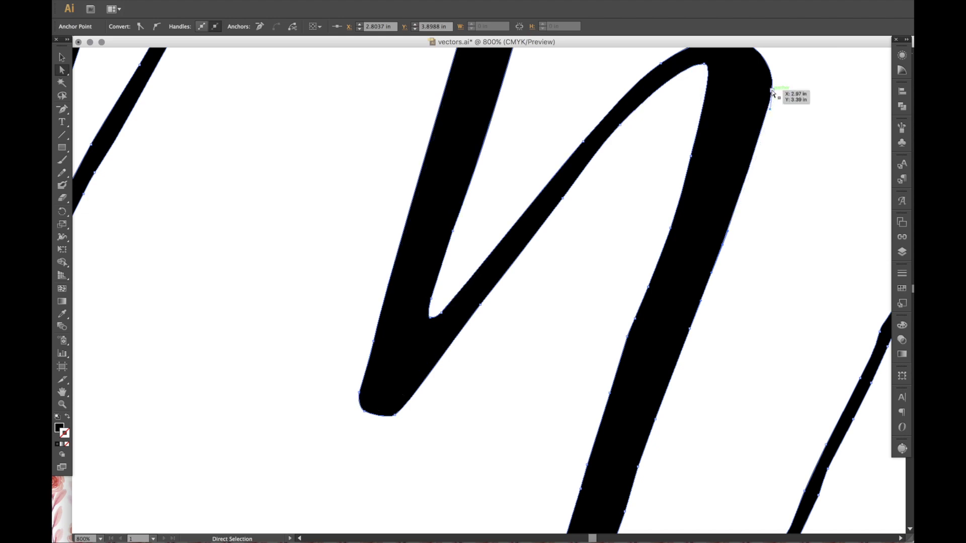
pyautogui.moveTo(770, 106); pyautogui.dragTo(759, 196)
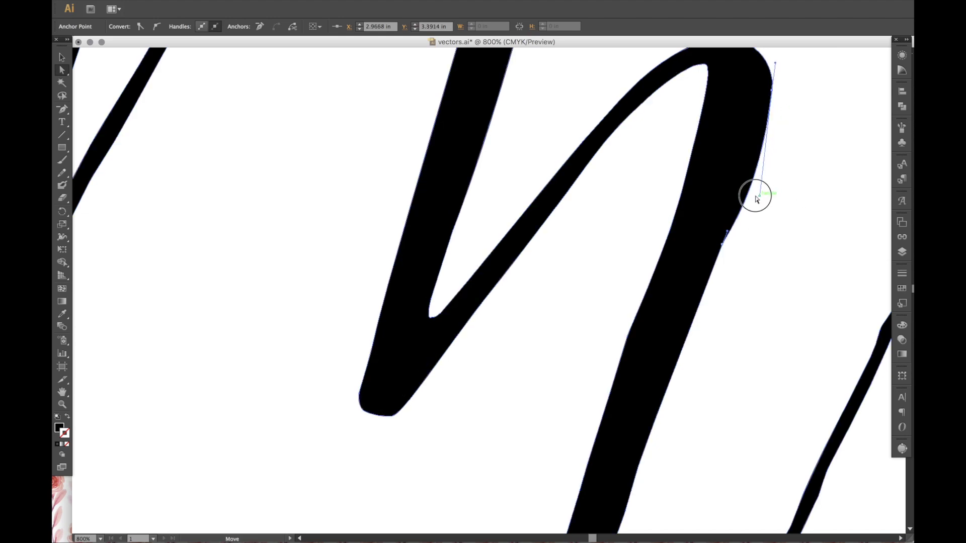
pyautogui.click(780, 199)
# - Remove further anchors from the stroke's right and left edges
pyautogui.scroll(-3, 789, 210)
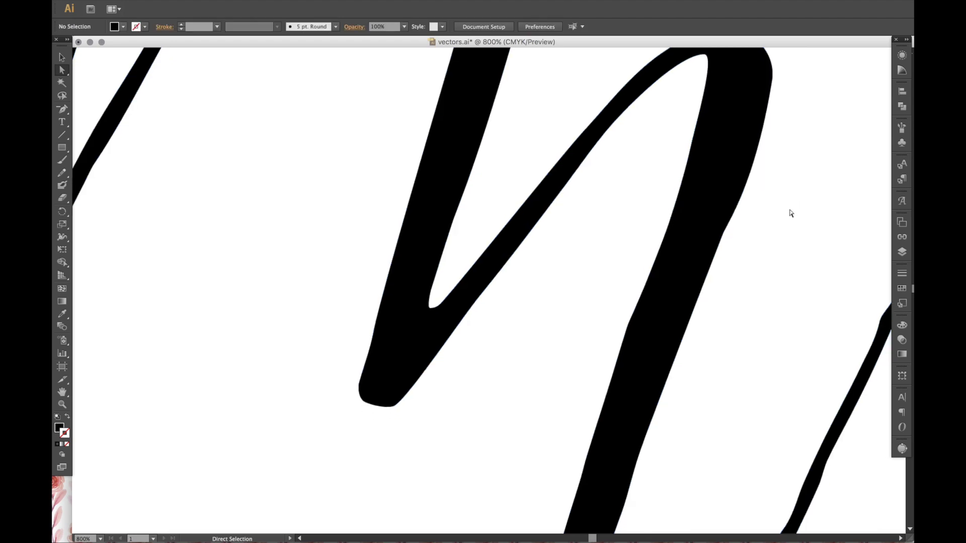
pyautogui.press('p')
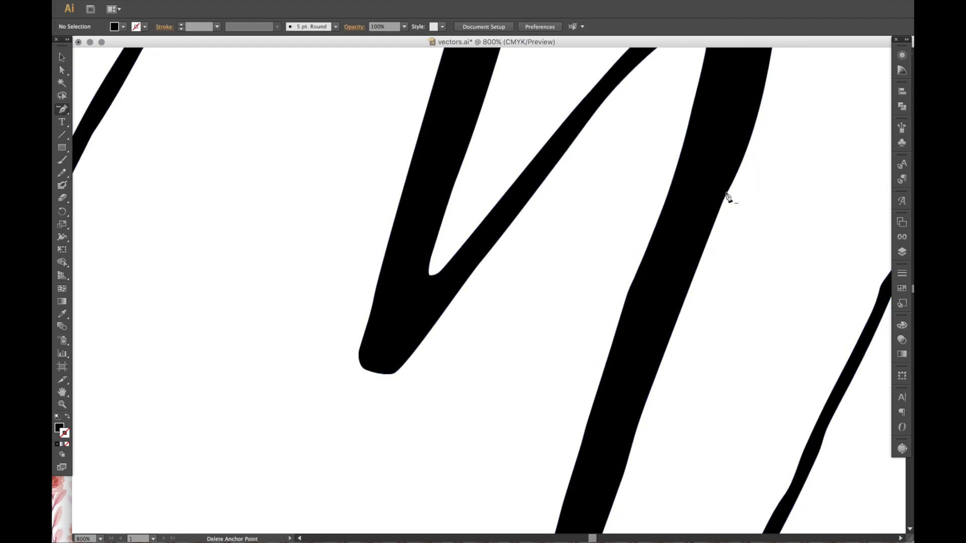
pyautogui.click(722, 203)
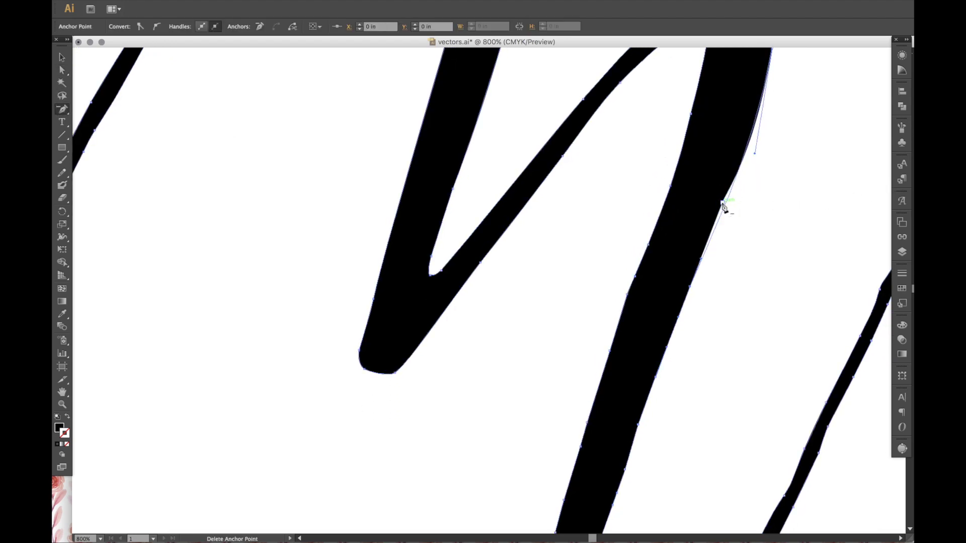
pyautogui.click(723, 204)
pyautogui.click(690, 287)
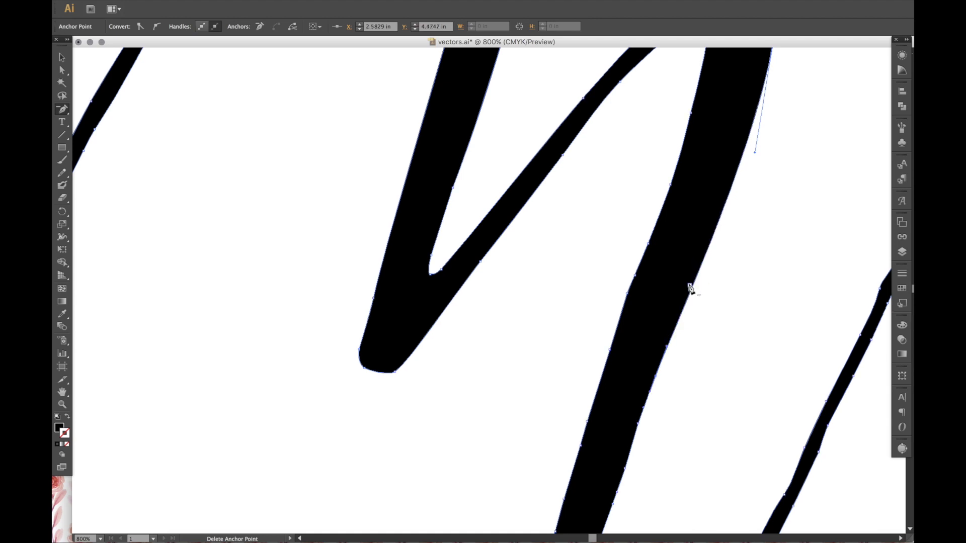
pyautogui.click(634, 275)
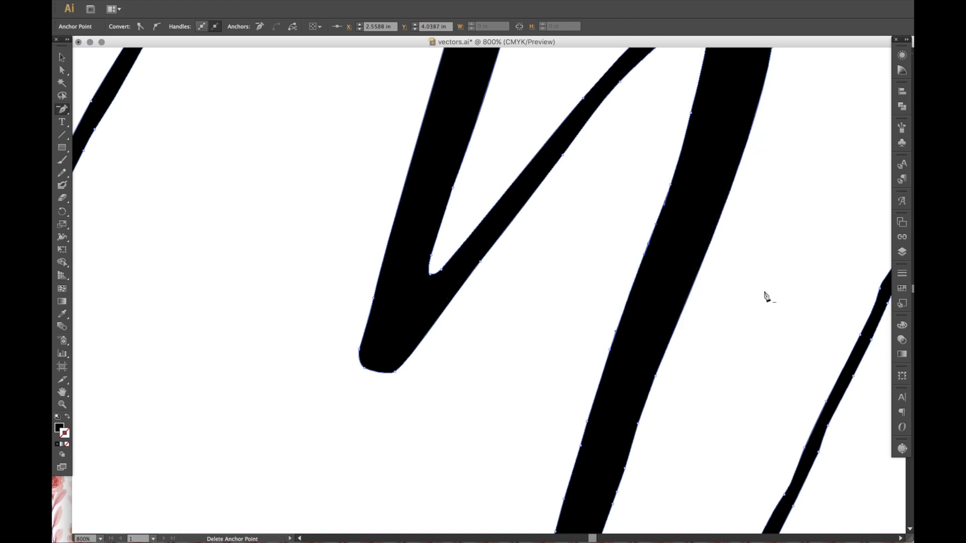
# - Delete the lower surplus anchors on both edges of the thick stroke
pyautogui.scroll(-3, 764, 295)
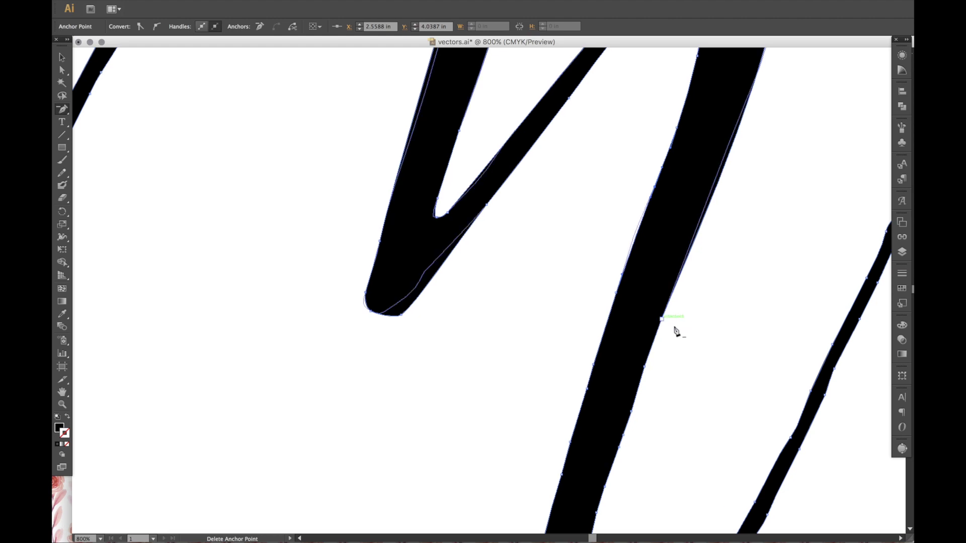
pyautogui.click(662, 319)
pyautogui.click(644, 367)
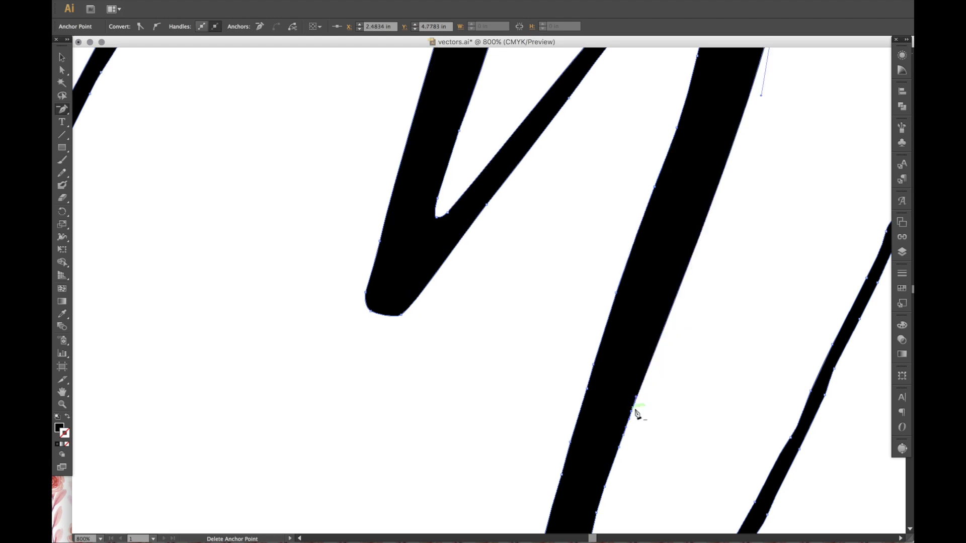
pyautogui.click(633, 413)
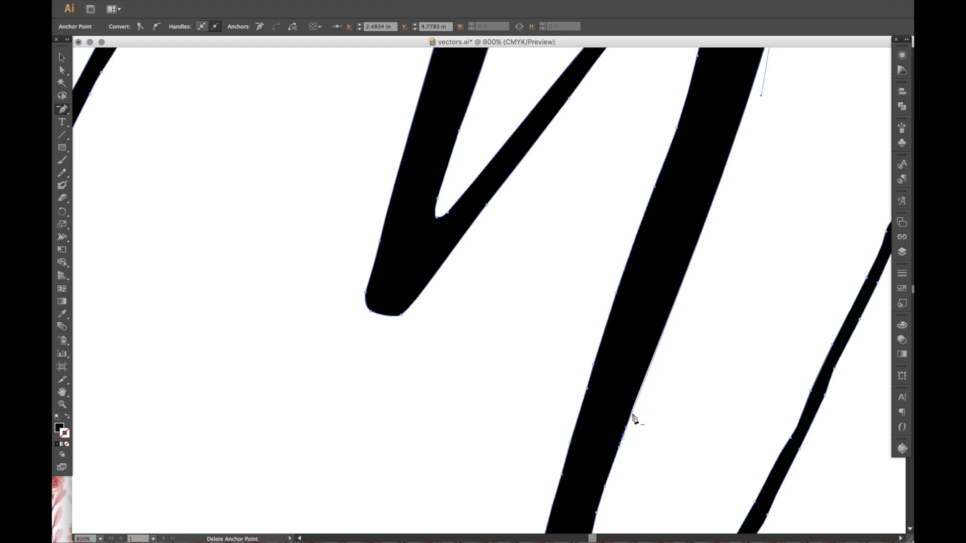
pyautogui.click(595, 366)
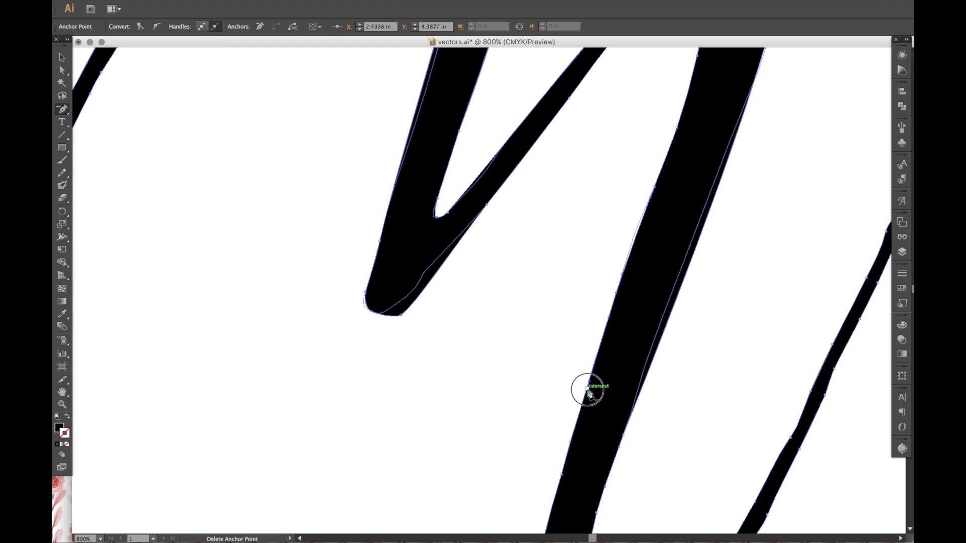
# - Strip the run of stray anchors down the right edge, undoing the last deletion
pyautogui.scroll(-1, 675, 194)
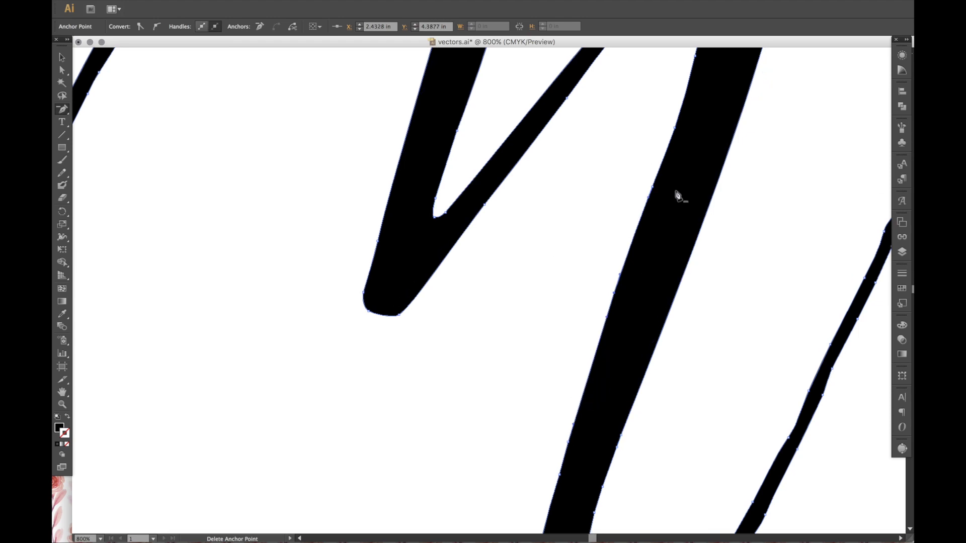
pyautogui.scroll(2, 694, 216)
pyautogui.scroll(-3, 696, 219)
pyautogui.scroll(-5, 696, 220)
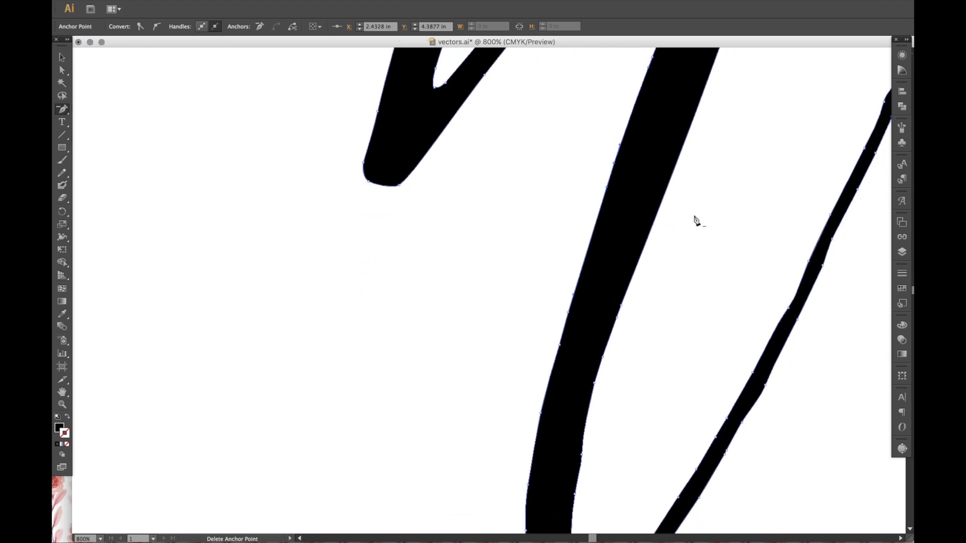
pyautogui.scroll(-3, 649, 361)
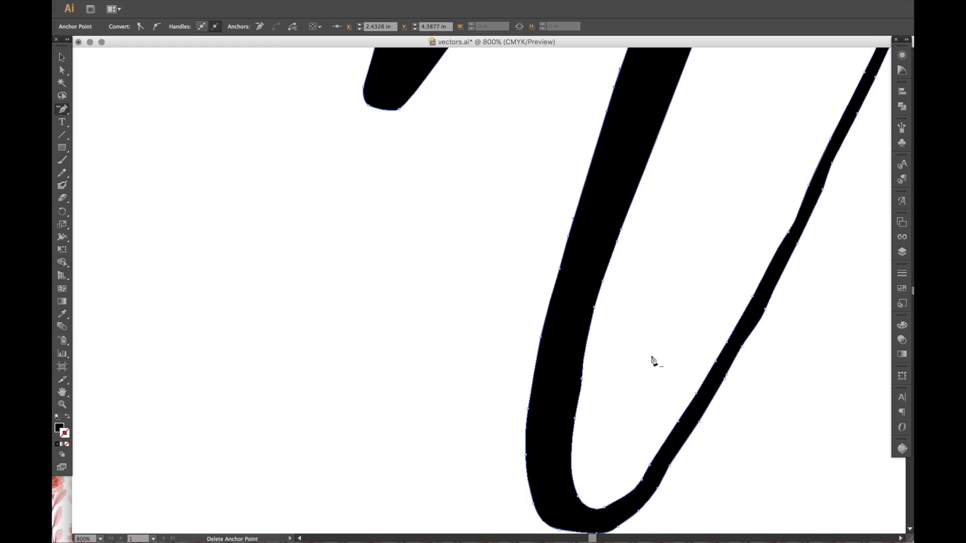
pyautogui.click(620, 213)
pyautogui.click(617, 227)
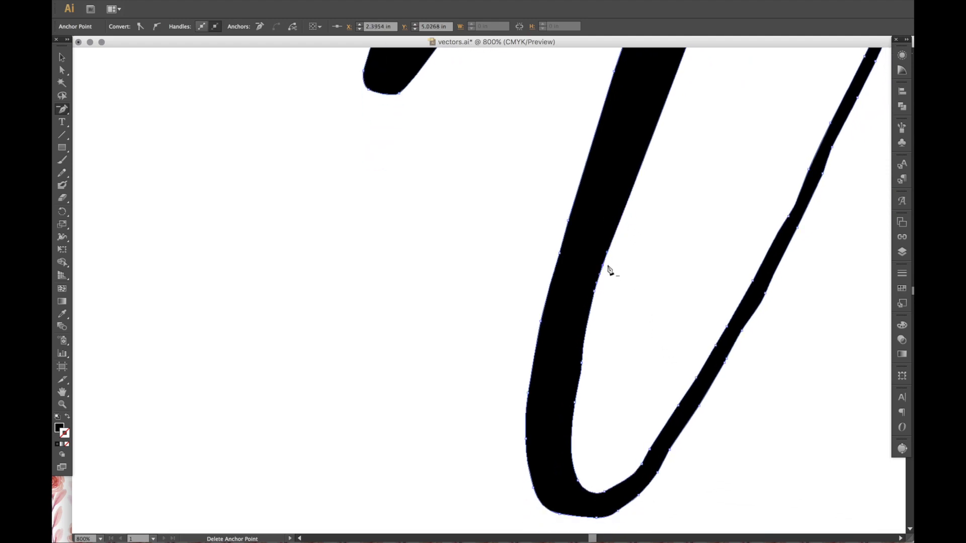
pyautogui.click(603, 265)
pyautogui.click(595, 290)
pyautogui.click(594, 291)
pyautogui.click(588, 315)
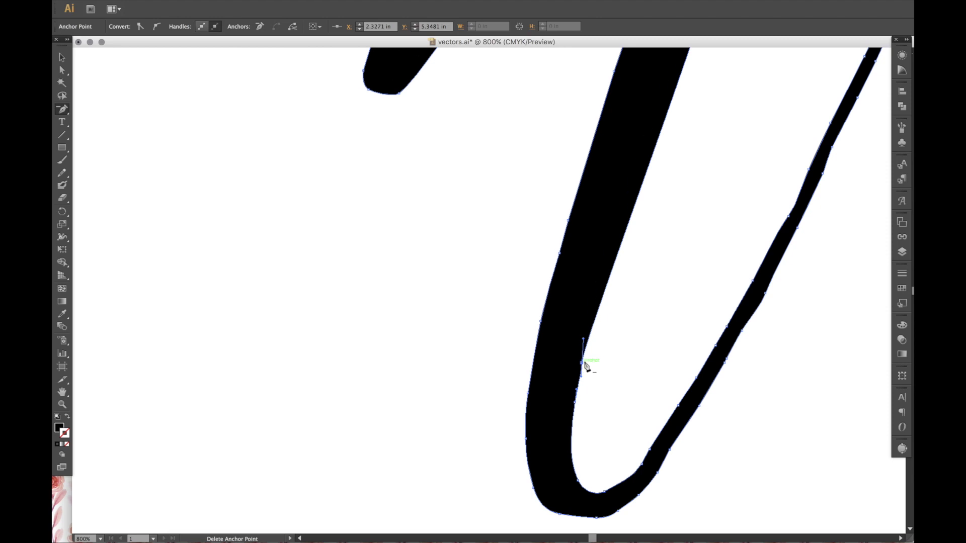
pyautogui.scroll(6, 581, 211)
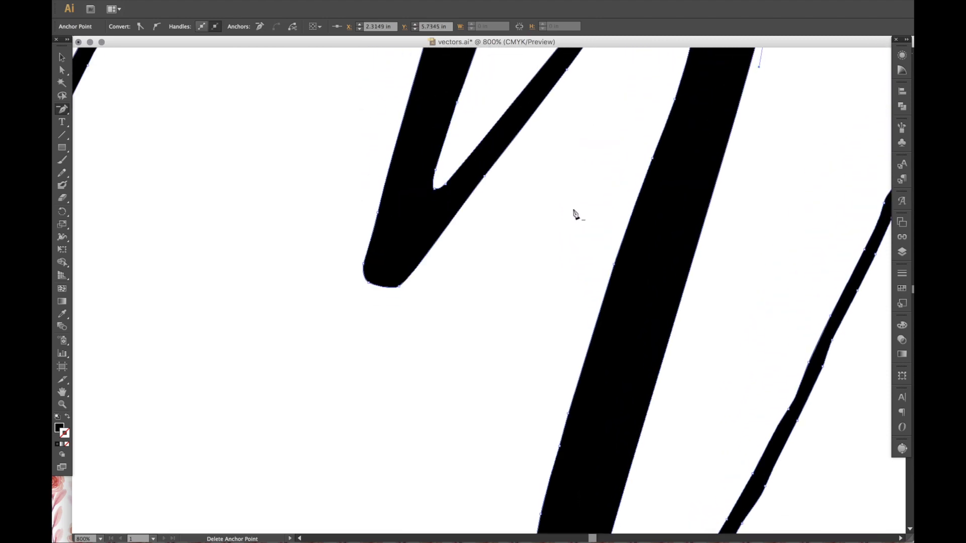
pyautogui.scroll(-8, 576, 214)
pyautogui.press('super+z')
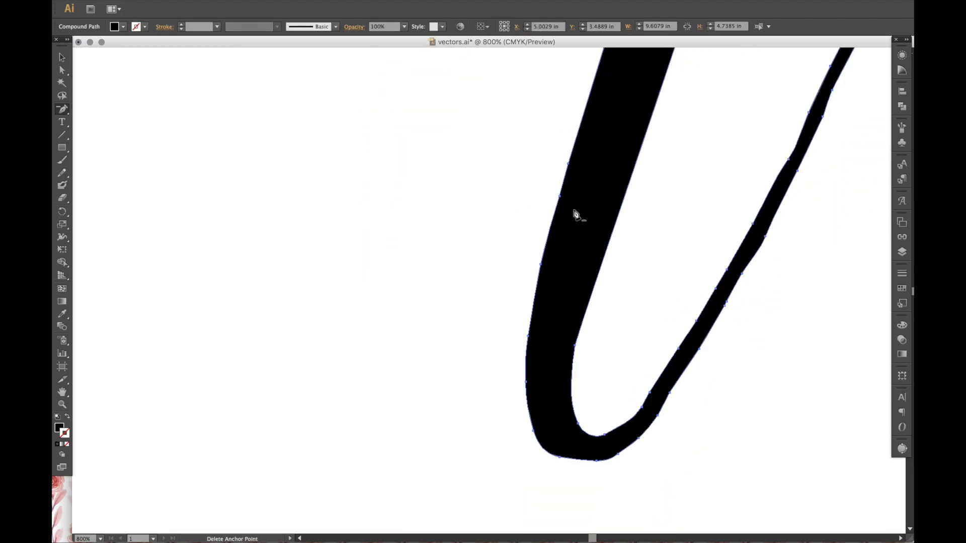
# - Select the anchor at the top of the curve with Direct Selection
pyautogui.scroll(4, 618, 224)
pyautogui.click(63, 70)
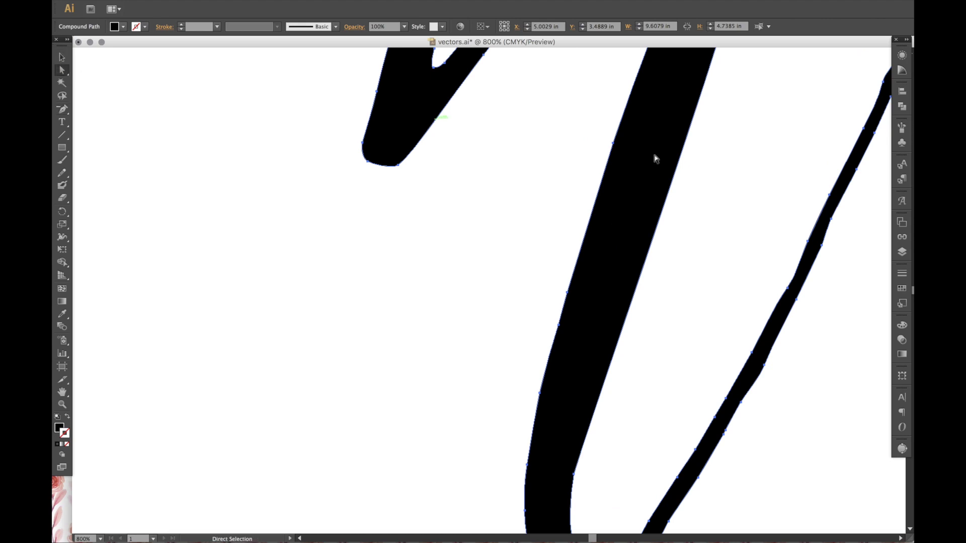
pyautogui.scroll(6, 660, 147)
pyautogui.hscroll(2, 758, 156)
pyautogui.scroll(4, 759, 156)
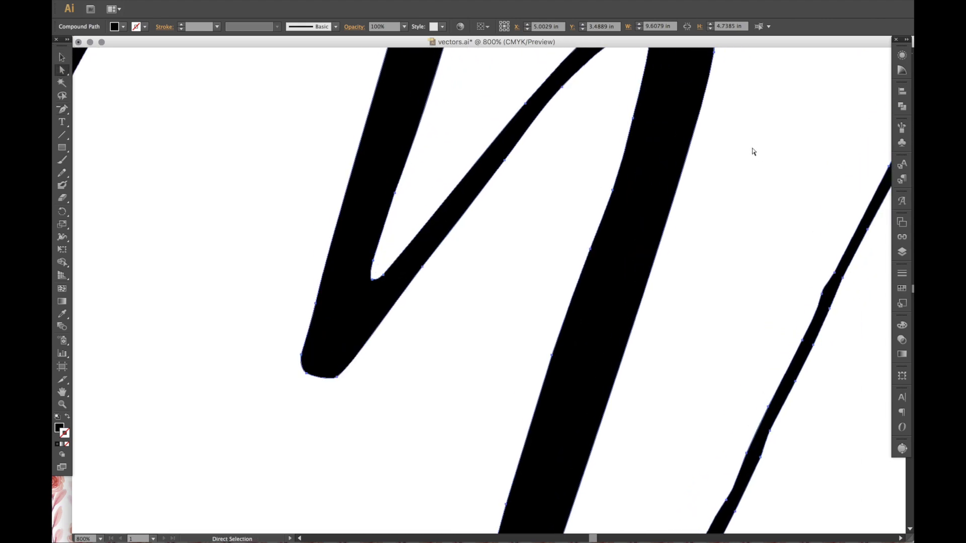
pyautogui.click(704, 150)
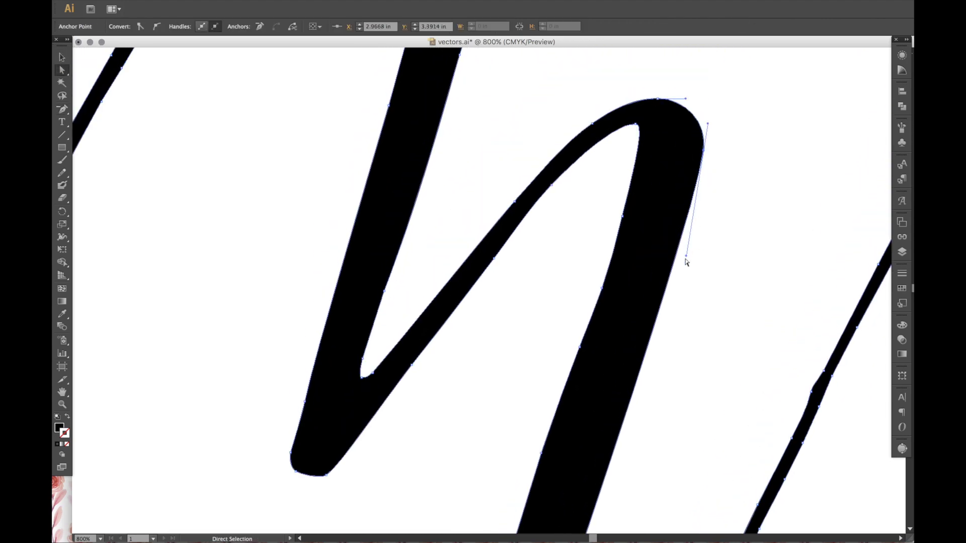
# - Smooth the stroke's right edge, inner curve and bottom inner anchor by adjusting handles
pyautogui.moveTo(685, 257); pyautogui.dragTo(661, 421)
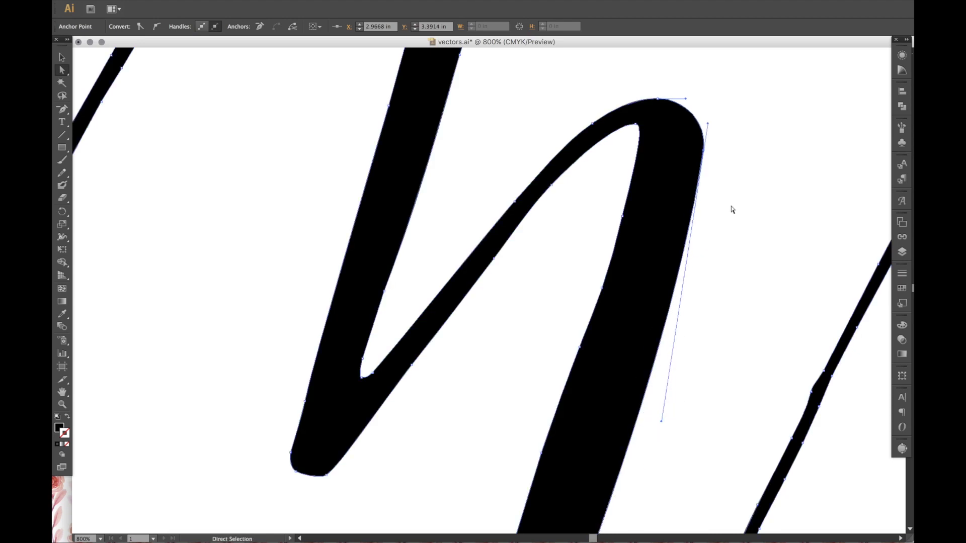
pyautogui.scroll(-7, 732, 210)
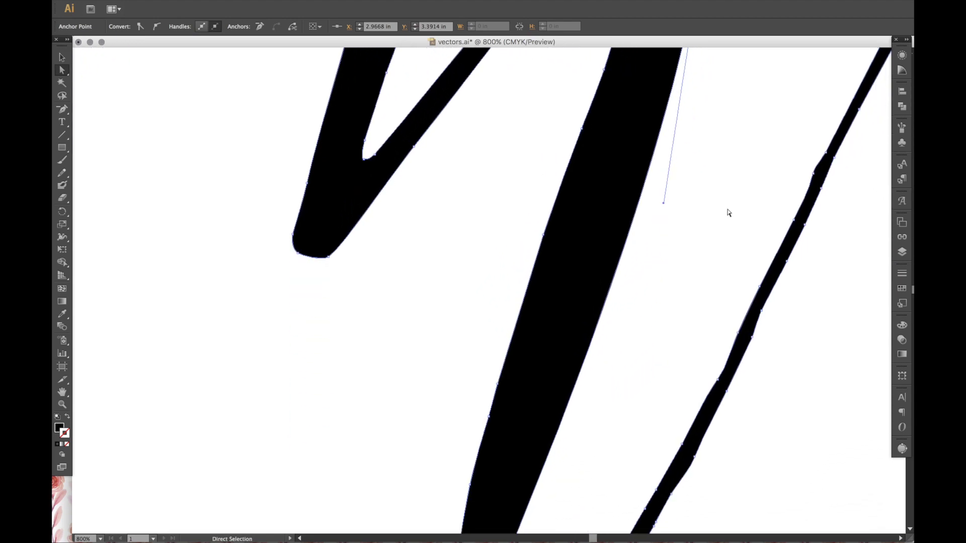
pyautogui.scroll(-10, 728, 212)
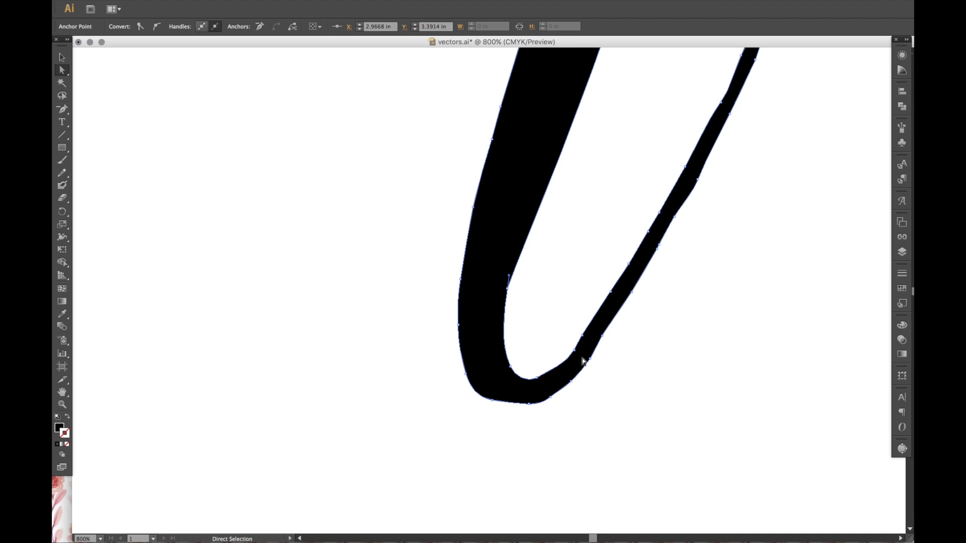
pyautogui.click(502, 319)
pyautogui.moveTo(509, 275); pyautogui.dragTo(523, 231)
pyautogui.click(538, 287)
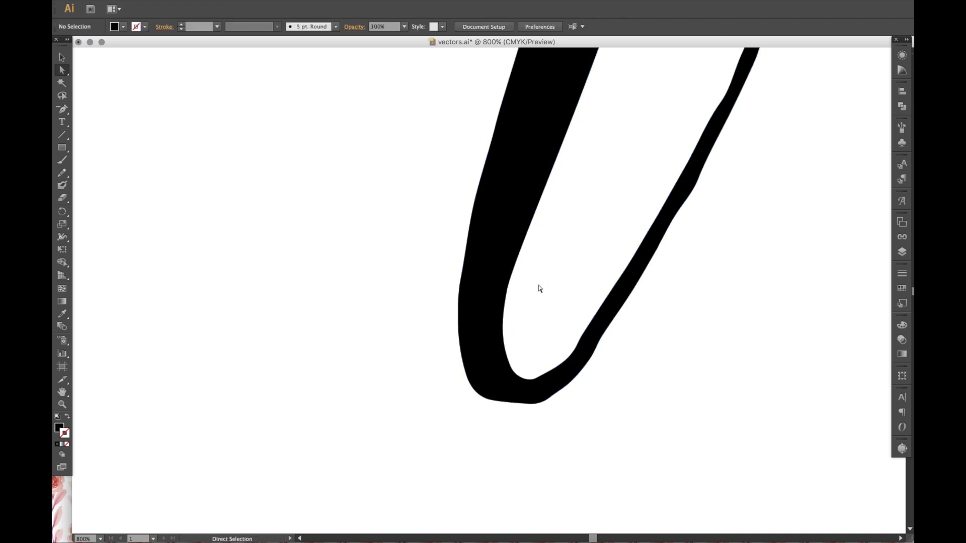
pyautogui.click(492, 288)
pyautogui.click(537, 379)
pyautogui.moveTo(537, 378); pyautogui.dragTo(525, 381)
pyautogui.click(530, 410)
pyautogui.click(522, 404)
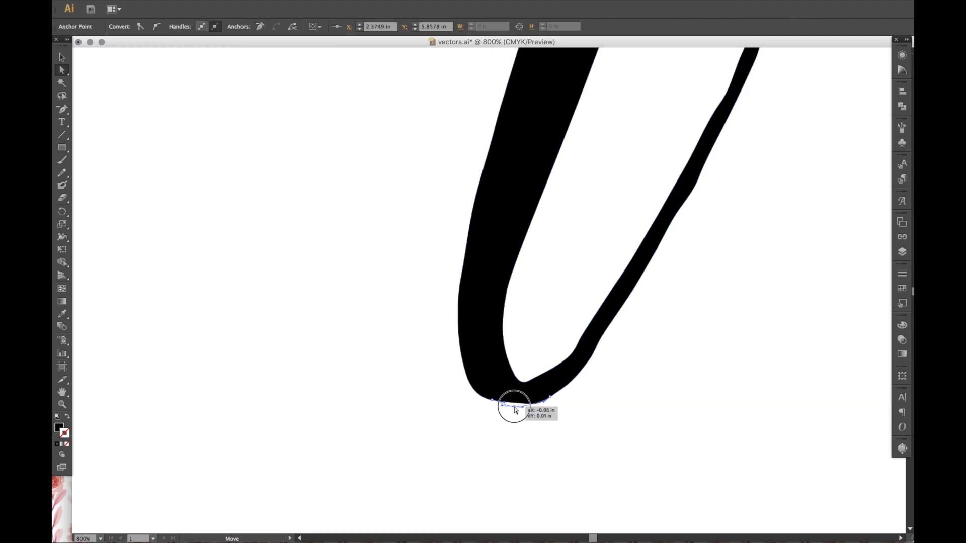
# - Delete four extra anchor points along the lower-left and lower-right curve
pyautogui.press('-')
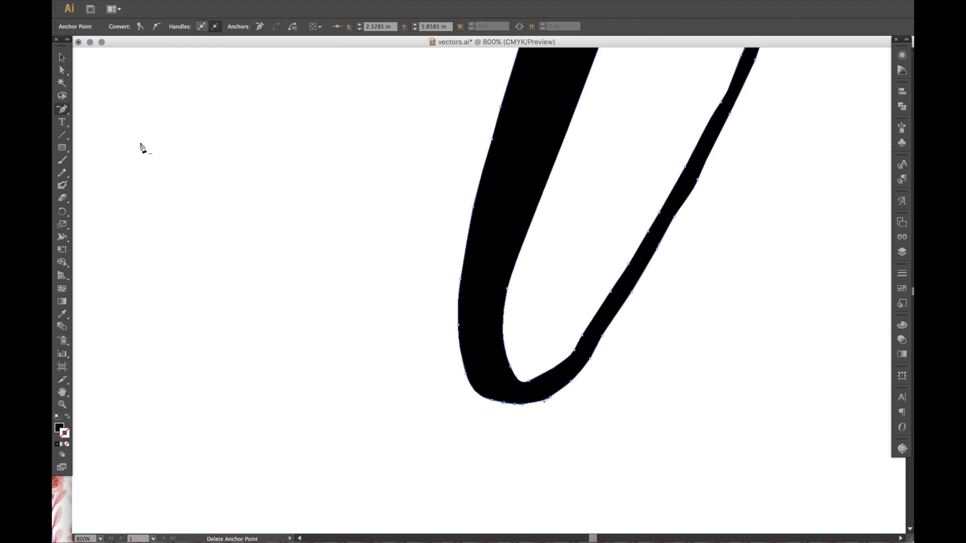
pyautogui.click(463, 374)
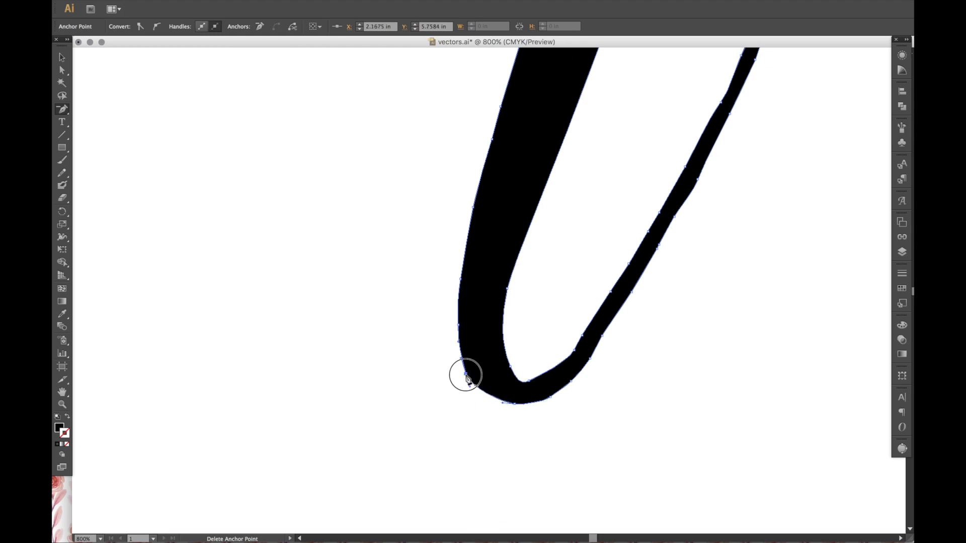
pyautogui.click(466, 376)
pyautogui.click(550, 398)
pyautogui.click(570, 381)
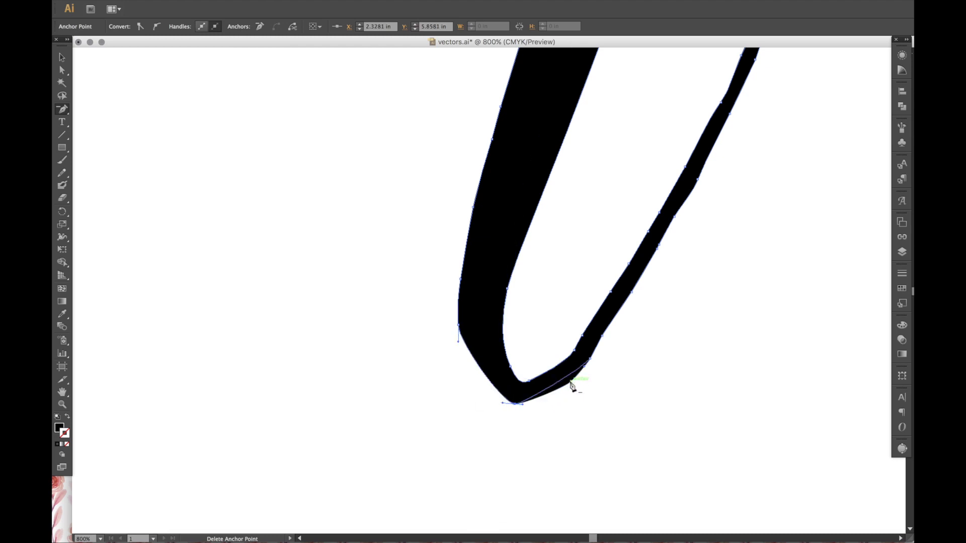
# - Round the curve's bottom by extending its handle and lowering the inner bottom anchor
pyautogui.press('a')
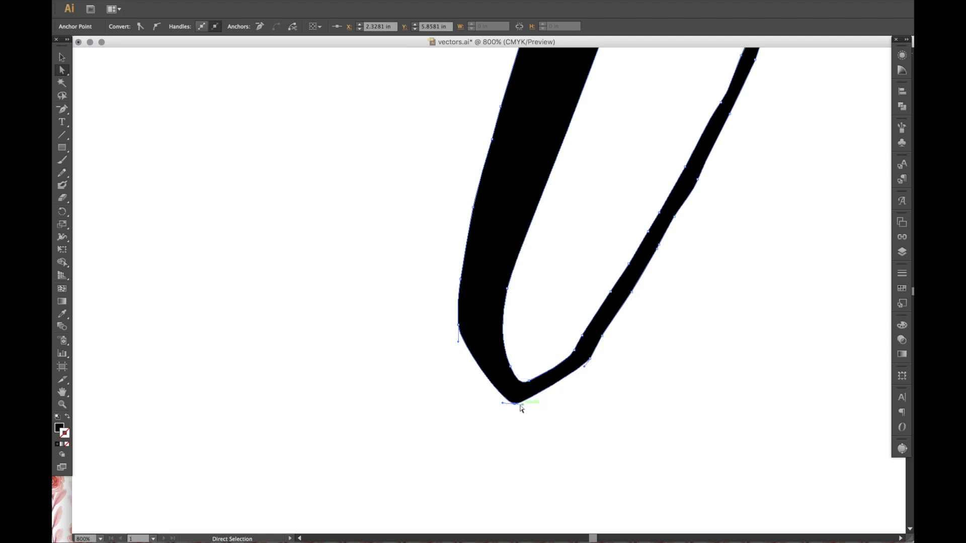
pyautogui.click(520, 405)
pyautogui.moveTo(523, 404); pyautogui.dragTo(470, 399)
pyautogui.hscroll(-1, 554, 377)
pyautogui.click(537, 380)
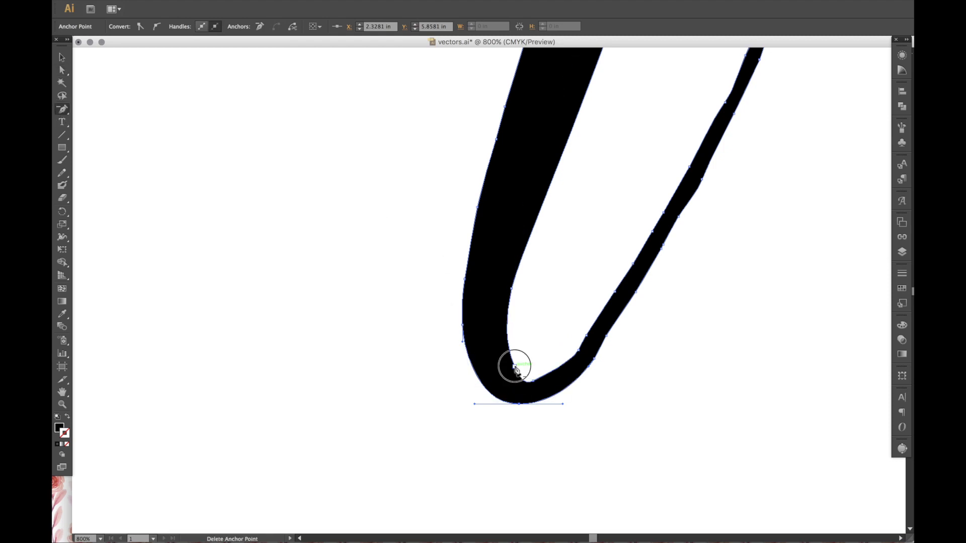
pyautogui.moveTo(515, 367)
pyautogui.mouseDown()
pyautogui.moveTo(525, 386)
pyautogui.moveTo(505, 380)
pyautogui.mouseUp()
pyautogui.click(623, 347)
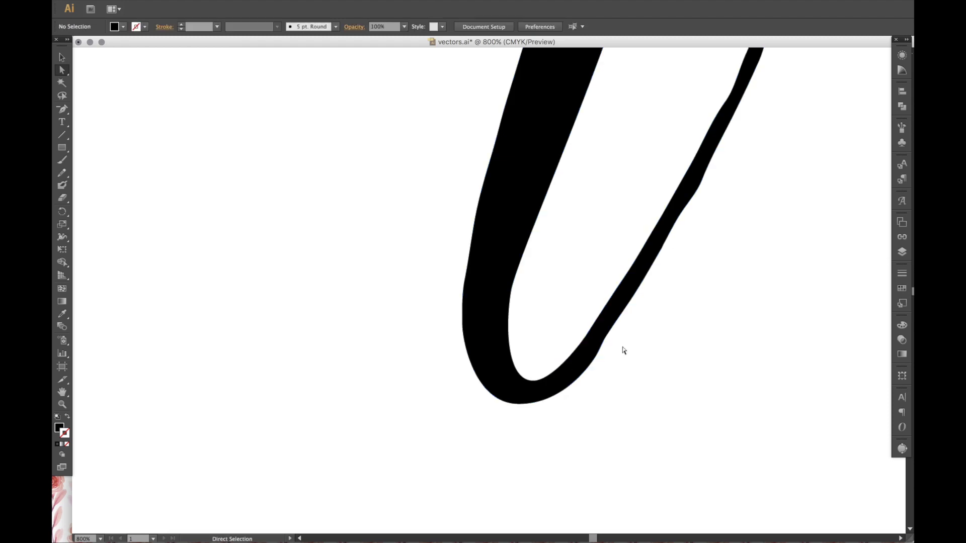
# - Reshape the e loop by dragging one of its anchors
pyautogui.scroll(10, 623, 347)
pyautogui.hscroll(5, 623, 347)
pyautogui.click(541, 146)
pyautogui.moveTo(541, 146); pyautogui.dragTo(610, 287)
# - Select the compound path, nudge one anchor slightly, then deselect and fit the artboard in view
pyautogui.scroll(-4, 503, 271)
pyautogui.hscroll(-1, 503, 272)
pyautogui.click(432, 262)
pyautogui.hscroll(10, 547, 338)
pyautogui.scroll(2, 547, 338)
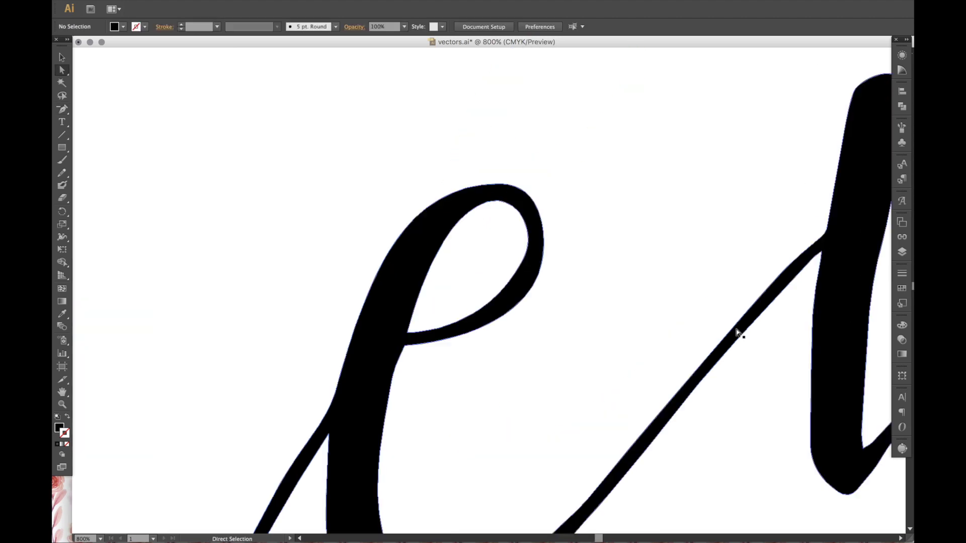
pyautogui.scroll(-4, 641, 283)
pyautogui.scroll(3, 528, 265)
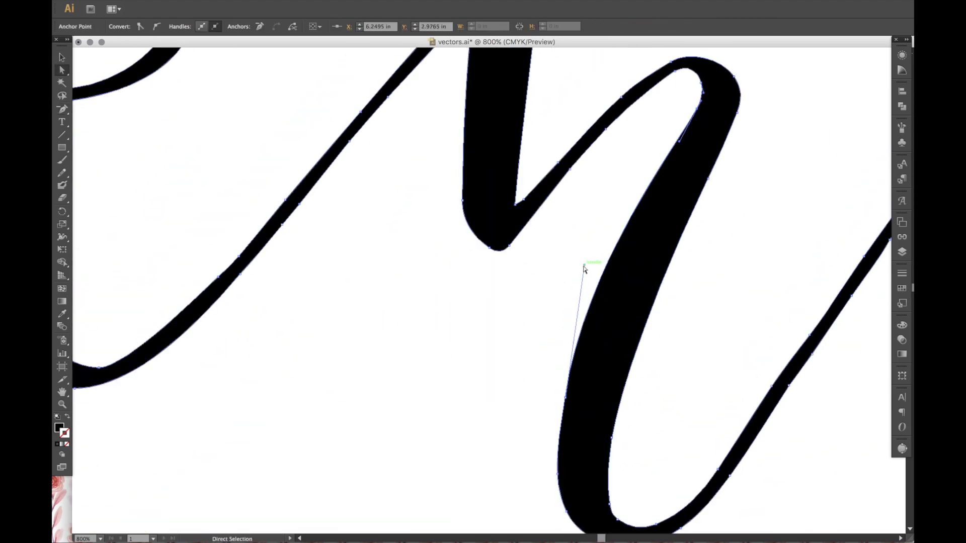
pyautogui.hscroll(10, 587, 267)
pyautogui.moveTo(714, 127); pyautogui.dragTo(713, 124)
pyautogui.hscroll(15, 759, 250)
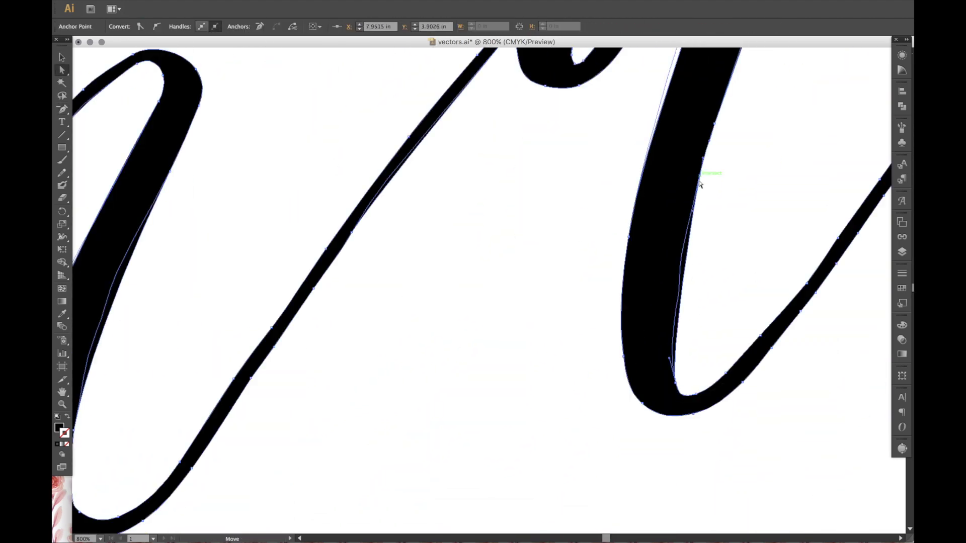
pyautogui.scroll(2, 759, 143)
pyautogui.click(830, 151)
pyautogui.hotkey('ctrl', '0')
# - Zoom to 200% on the lettering and select the whole 'menu' group with the Selection tool
pyautogui.press('z')
pyautogui.click(544, 215)
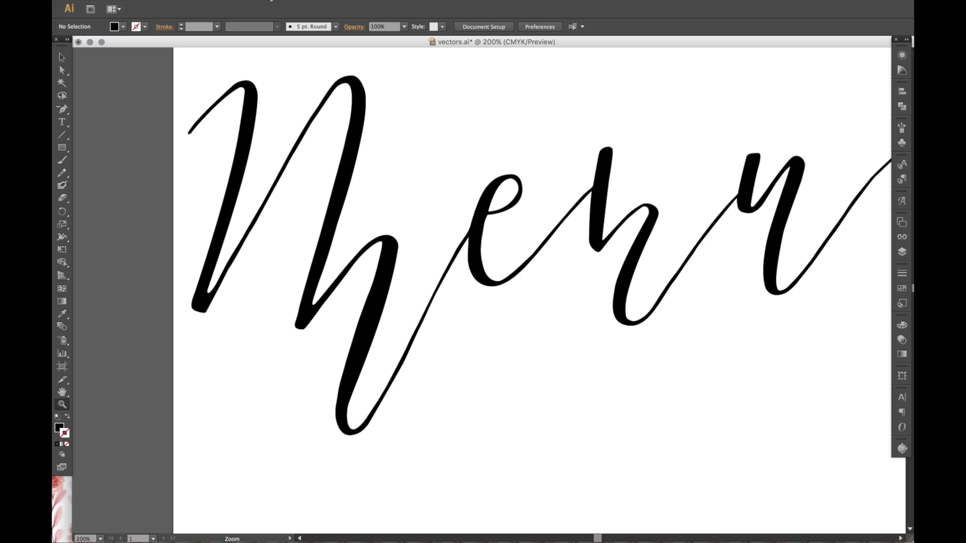
pyautogui.hscroll(3, 531, 236)
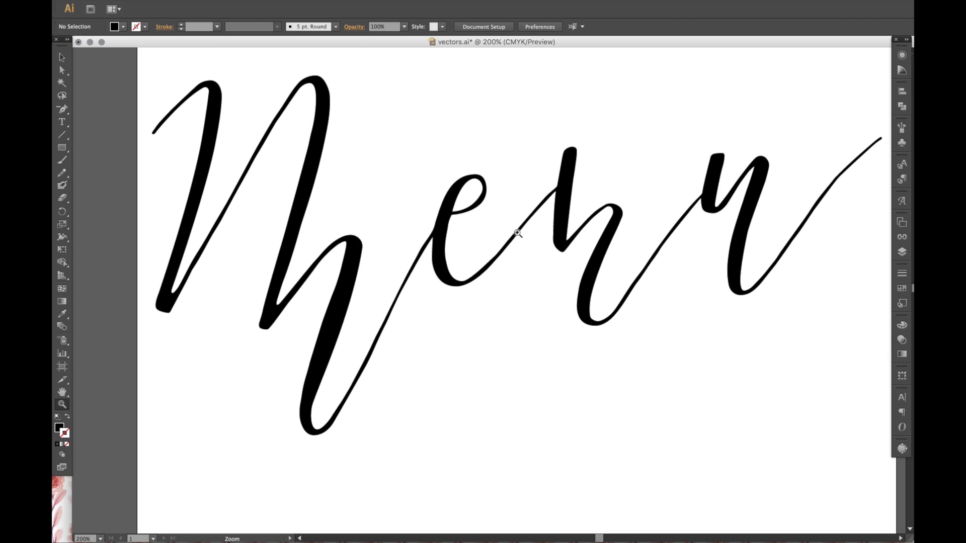
pyautogui.scroll(3, 438, 191)
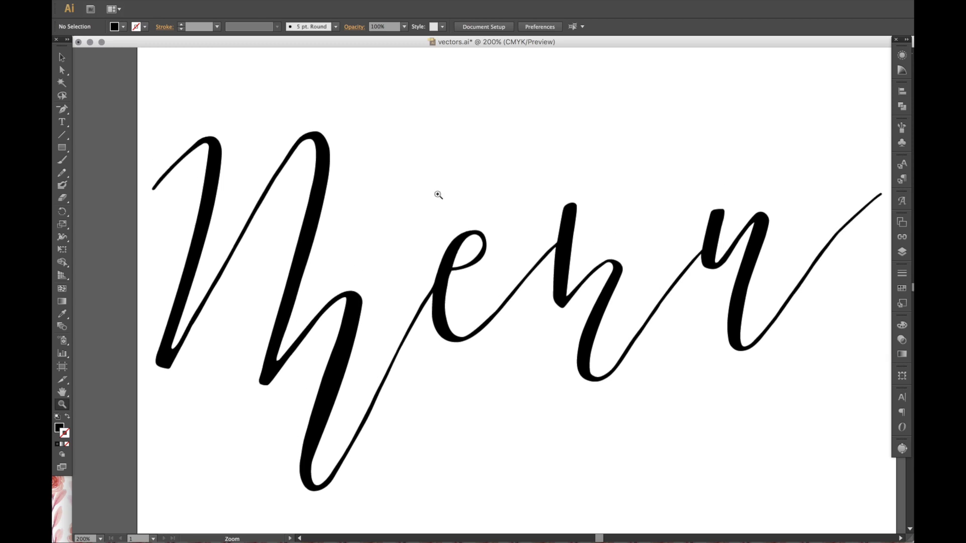
pyautogui.press('v')
pyautogui.click(218, 152)
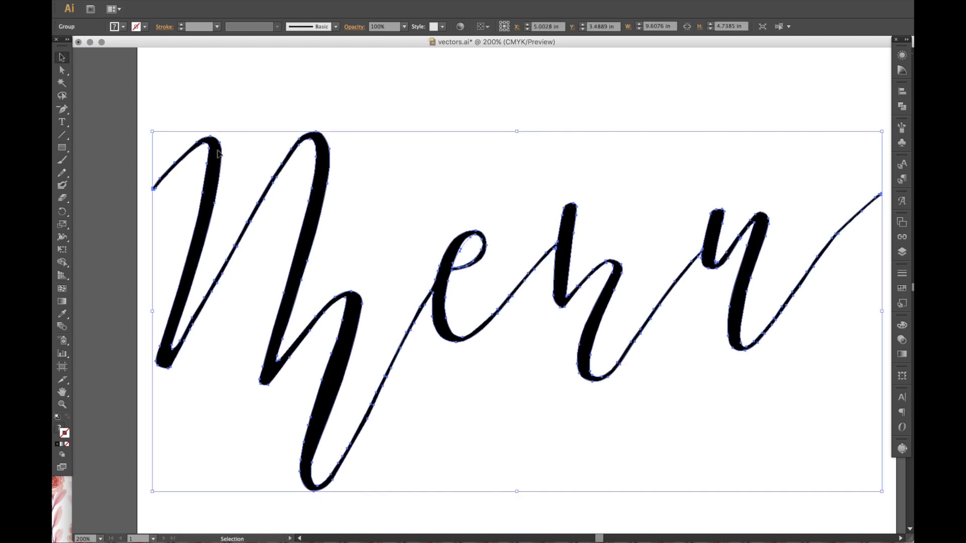
# - Select the lettering's compound path, give it a coloured fill, and set its stroke to None
pyautogui.click(900, 291)
pyautogui.click(62, 70)
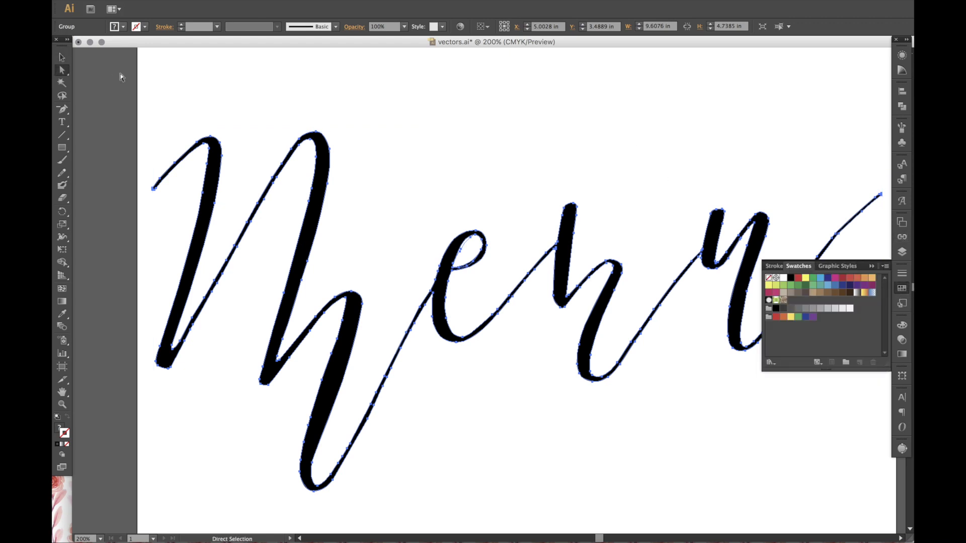
pyautogui.click(850, 225)
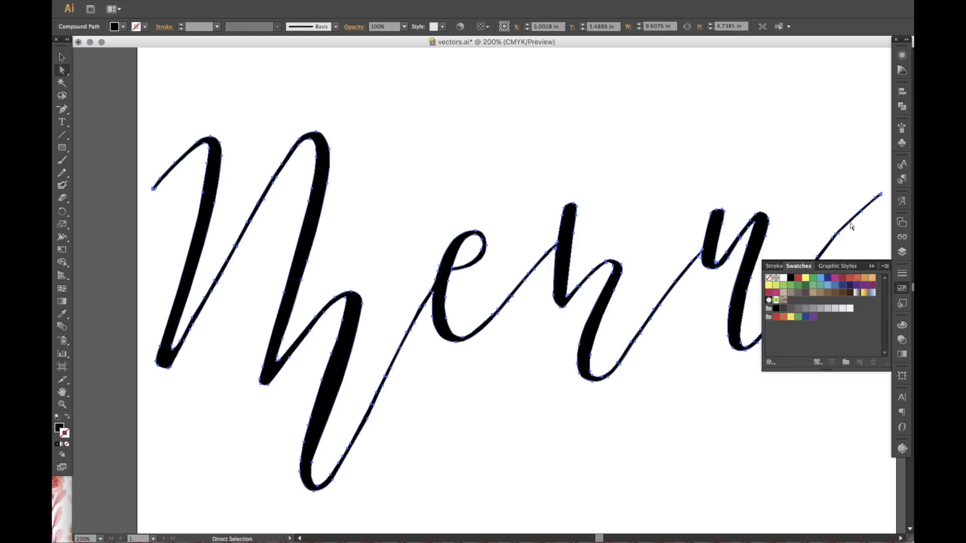
pyautogui.click(799, 279)
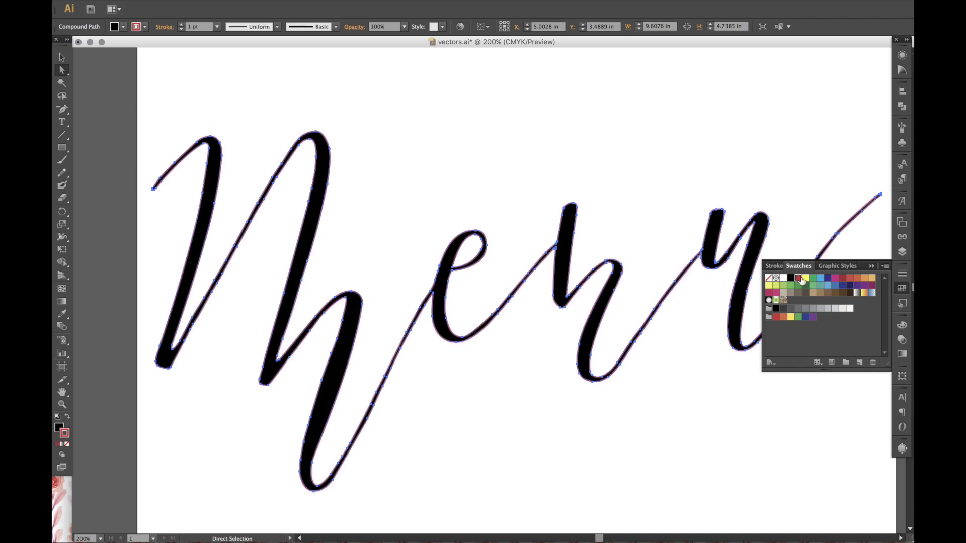
pyautogui.click(67, 417)
pyautogui.click(67, 444)
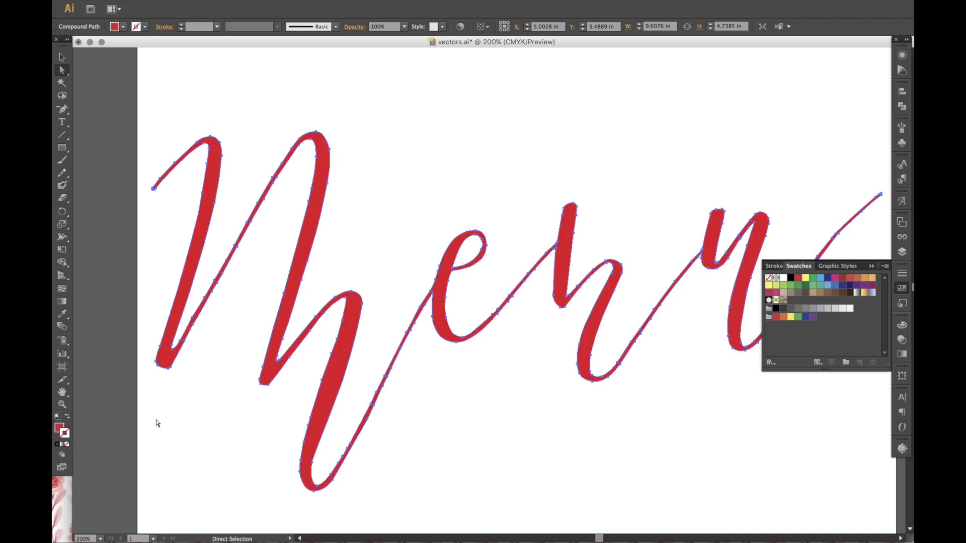
# - Pick dark navy from the colour spectrum for the fill, then deselect to view the result
pyautogui.click(59, 429)
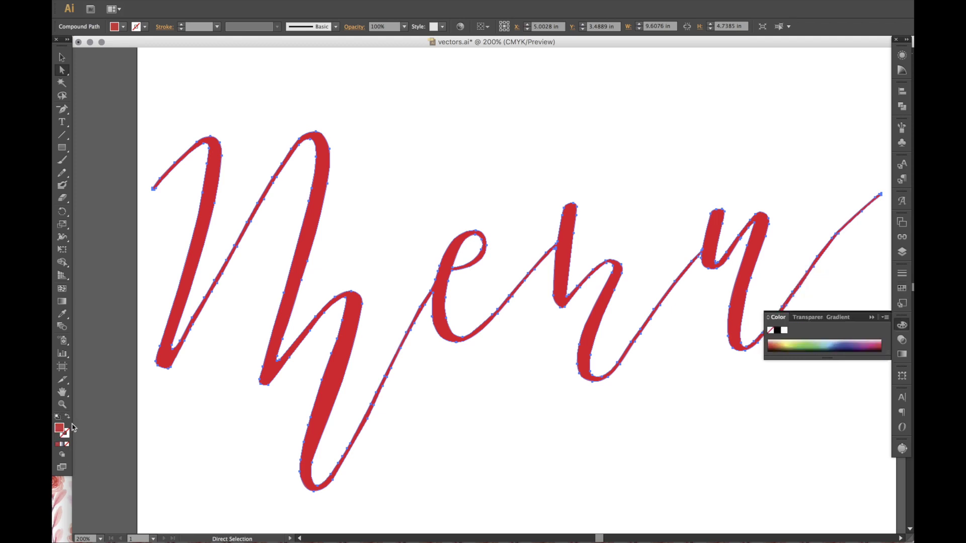
pyautogui.click(866, 341)
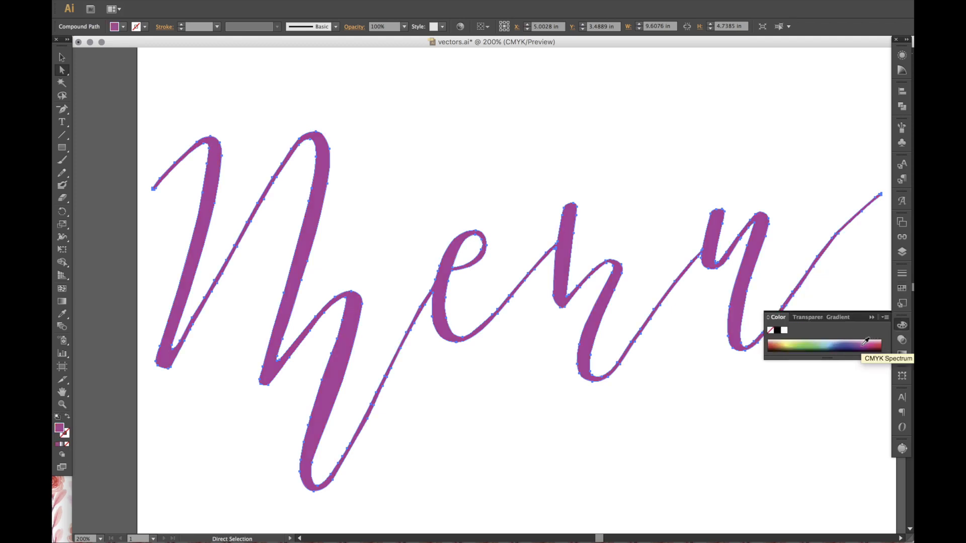
pyautogui.moveTo(816, 342); pyautogui.dragTo(840, 346)
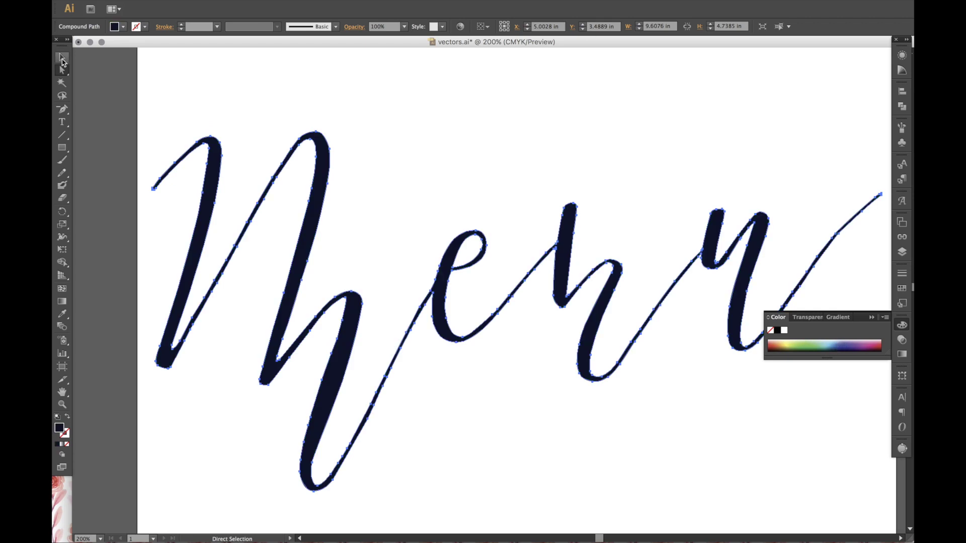
pyautogui.click(62, 58)
pyautogui.click(149, 101)
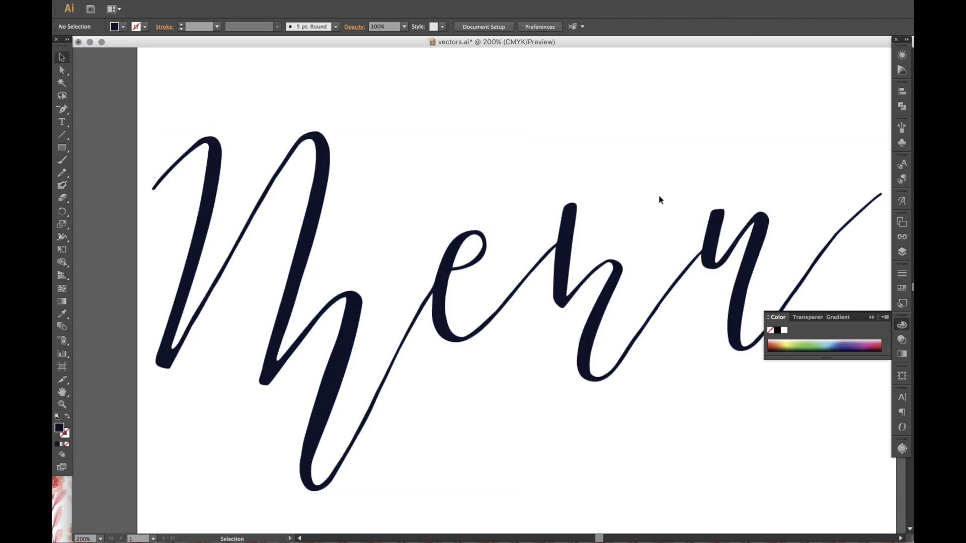
pyautogui.scroll(-2, 660, 199)
pyautogui.hscroll(2, 660, 199)
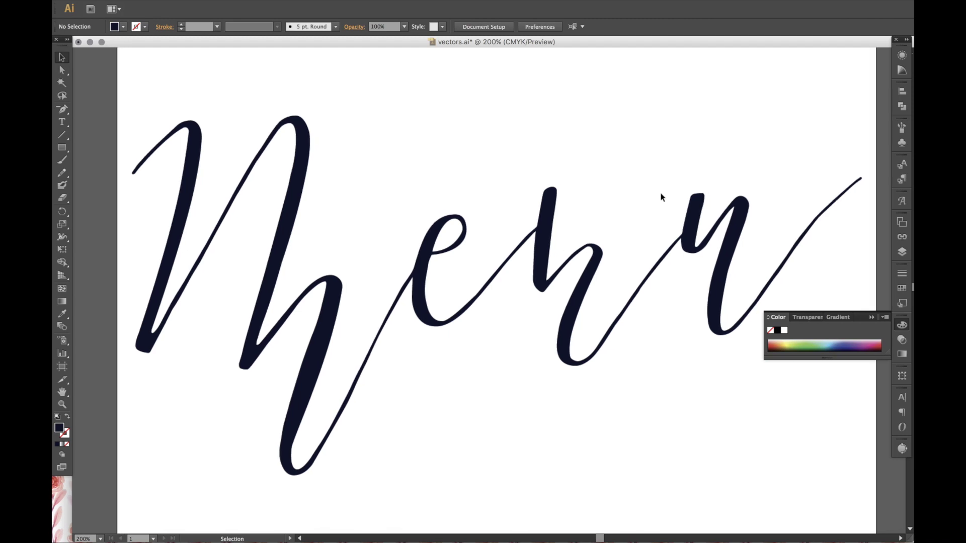